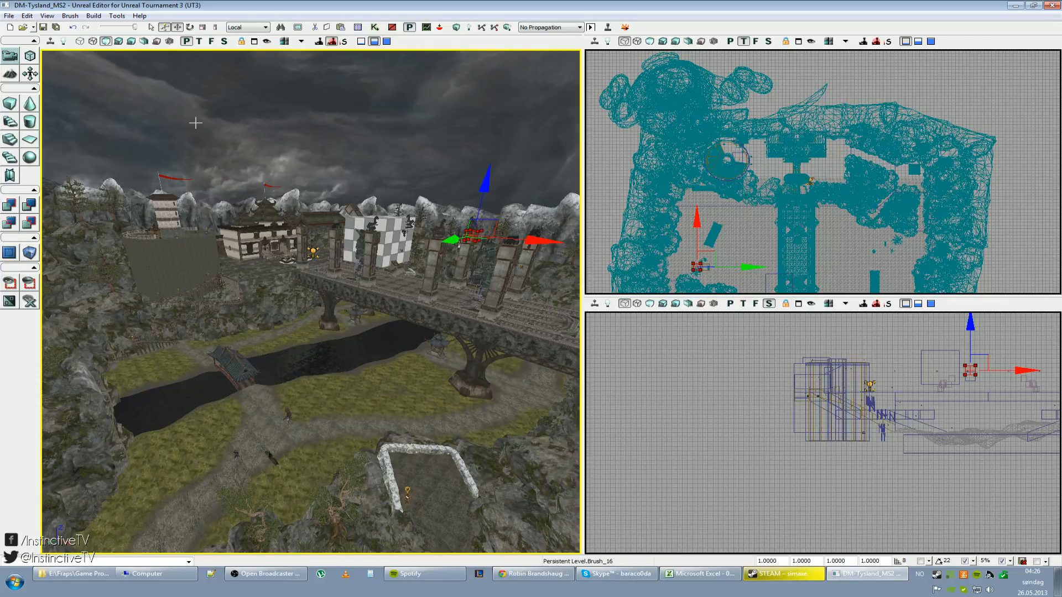
Step: Create a new level with additive geometry style, discarding the changes to DM-Tysland_MS2
{"action": "left_click", "coordinate": [10, 28]}
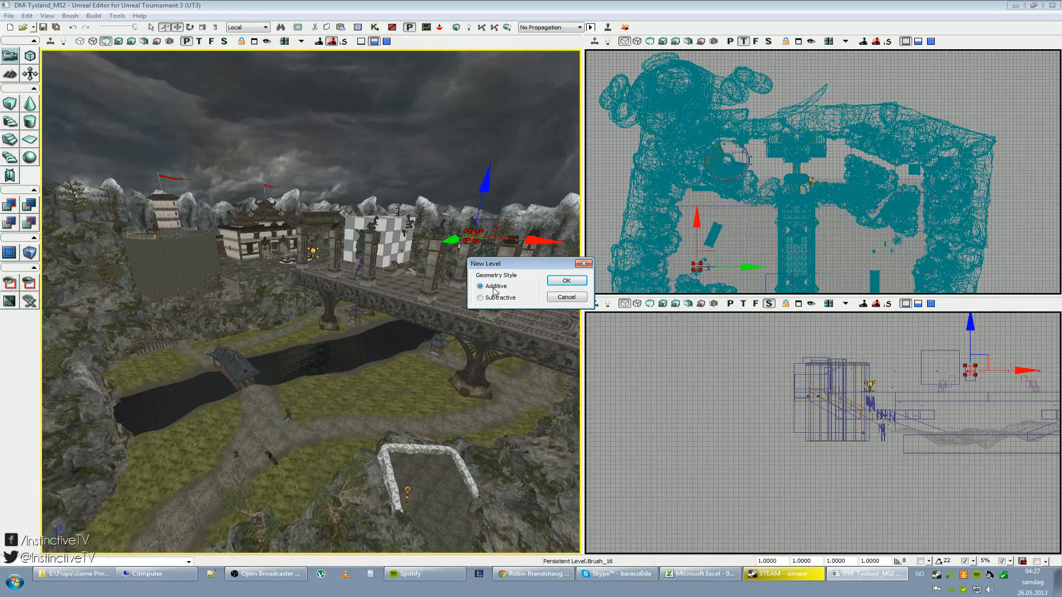
{"action": "left_click", "coordinate": [557, 285]}
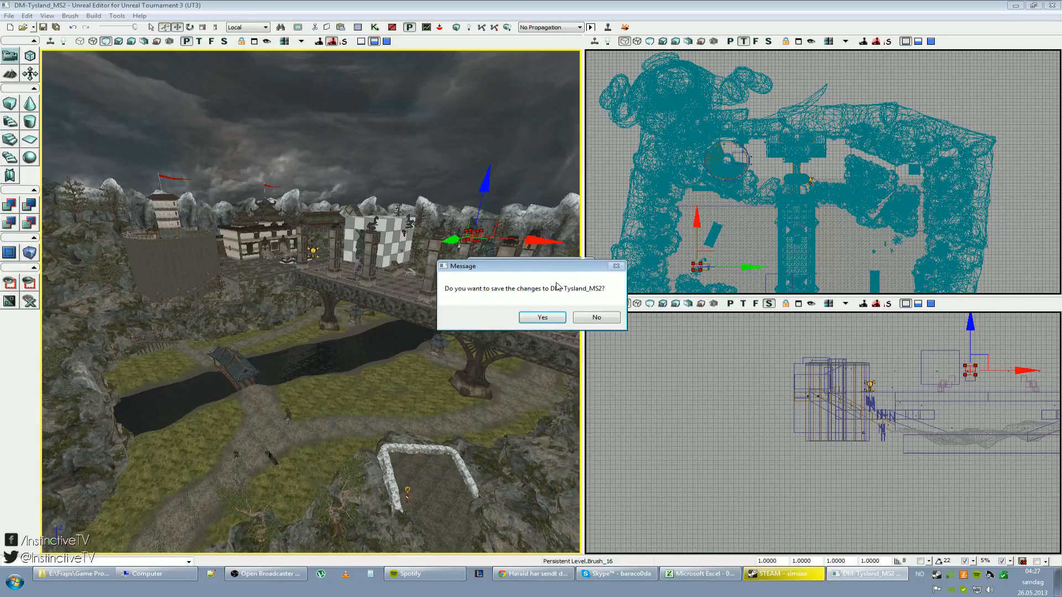
{"action": "left_click", "coordinate": [597, 318]}
Step: Build the builder brush as a cube with the default dimensions and select it in the perspective view
{"action": "mouse_move", "coordinate": [332, 299]}
{"action": "right_mouse_down"}
{"action": "mouse_move", "coordinate": [354, 287]}
{"action": "mouse_move", "coordinate": [323, 272]}
{"action": "mouse_move", "coordinate": [348, 280]}
{"action": "mouse_move", "coordinate": [326, 302]}
{"action": "mouse_move", "coordinate": [334, 286]}
{"action": "mouse_move", "coordinate": [324, 287]}
{"action": "mouse_move", "coordinate": [327, 308]}
{"action": "mouse_move", "coordinate": [386, 285]}
{"action": "right_mouse_up"}
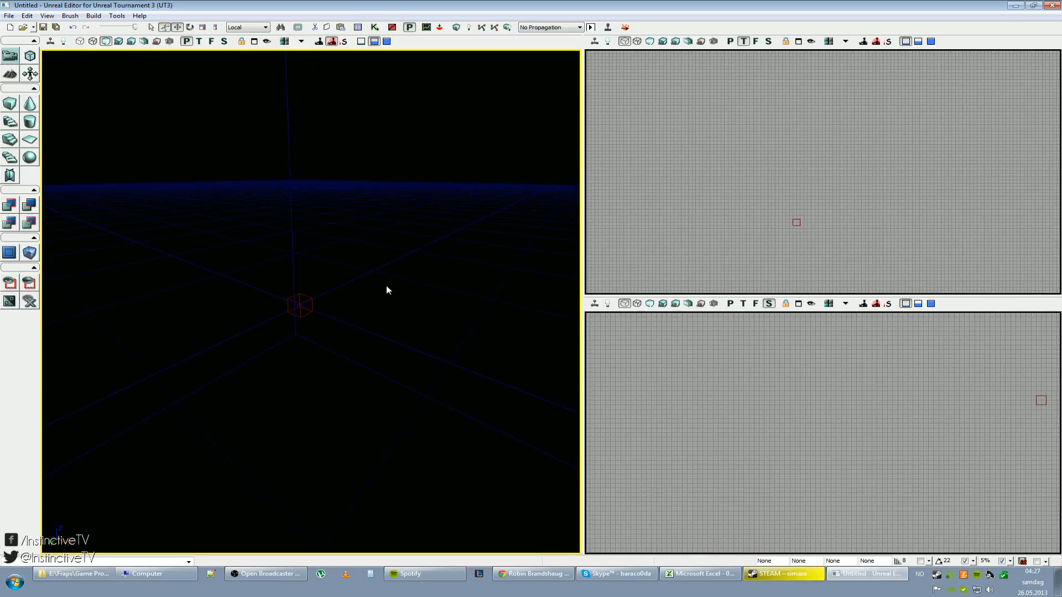
{"action": "mouse_move", "coordinate": [735, 221]}
{"action": "right_mouse_down"}
{"action": "mouse_move", "coordinate": [762, 205]}
{"action": "mouse_move", "coordinate": [719, 213]}
{"action": "mouse_move", "coordinate": [769, 180]}
{"action": "mouse_move", "coordinate": [785, 144]}
{"action": "right_mouse_up"}
{"action": "right_click_drag", "start_coordinate": [399, 266], "coordinate": [401, 232]}
{"action": "left_click_drag", "start_coordinate": [401, 232], "coordinate": [410, 251]}
{"action": "right_click_drag", "start_coordinate": [409, 252], "coordinate": [395, 259]}
{"action": "left_click_drag", "start_coordinate": [396, 259], "coordinate": [417, 240]}
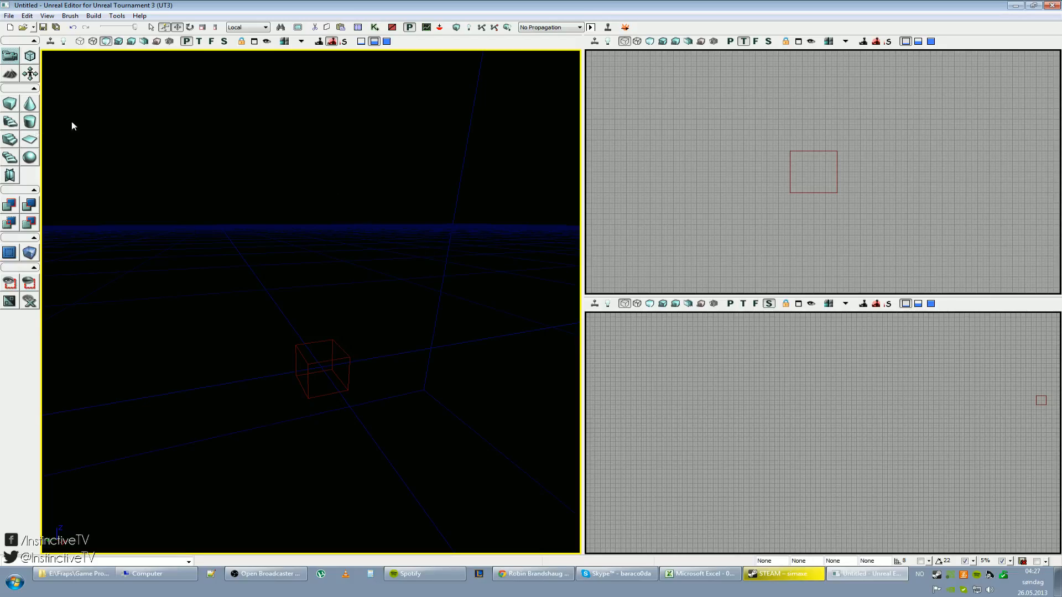
{"action": "left_click", "coordinate": [12, 103]}
{"action": "left_click", "coordinate": [316, 364]}
{"action": "mouse_move", "coordinate": [368, 363]}
{"action": "right_mouse_down"}
{"action": "mouse_move", "coordinate": [385, 415]}
{"action": "mouse_move", "coordinate": [360, 407]}
{"action": "mouse_move", "coordinate": [381, 363]}
{"action": "mouse_move", "coordinate": [376, 404]}
{"action": "mouse_move", "coordinate": [385, 358]}
{"action": "right_mouse_up"}
{"action": "scroll", "coordinate": [359, 407], "scroll_direction": "up", "scroll_amount": 5}
{"action": "scroll", "coordinate": [382, 362], "scroll_direction": "down", "scroll_amount": 4}
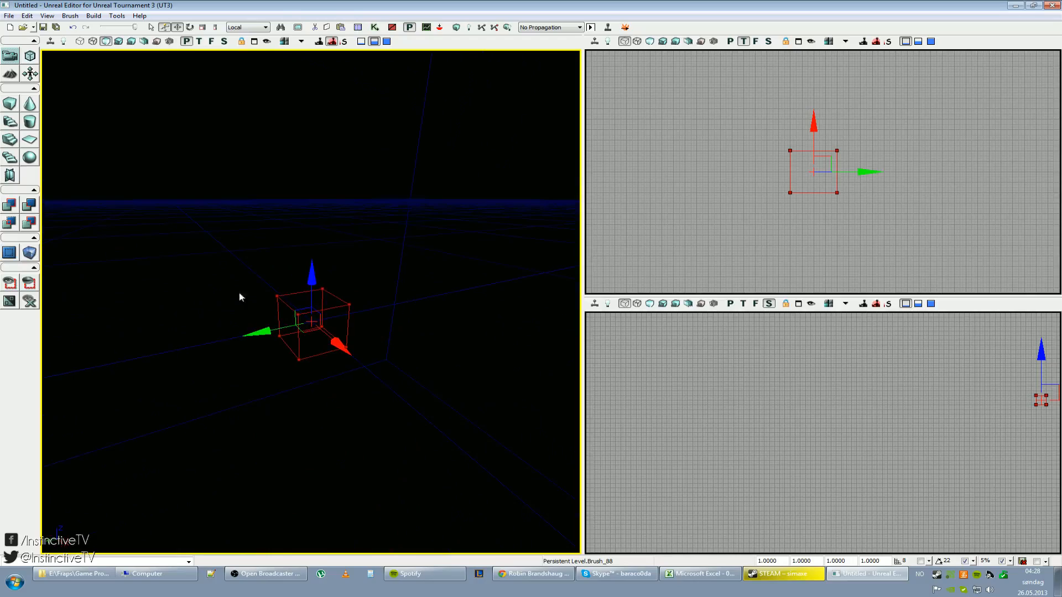
Step: Open the cube brush's builder properties and set both X and Y to 512
{"action": "right_click", "coordinate": [11, 106]}
{"action": "mouse_move", "coordinate": [371, 353]}
{"action": "left_mouse_down"}
{"action": "mouse_move", "coordinate": [536, 287]}
{"action": "mouse_move", "coordinate": [590, 254]}
{"action": "left_mouse_up"}
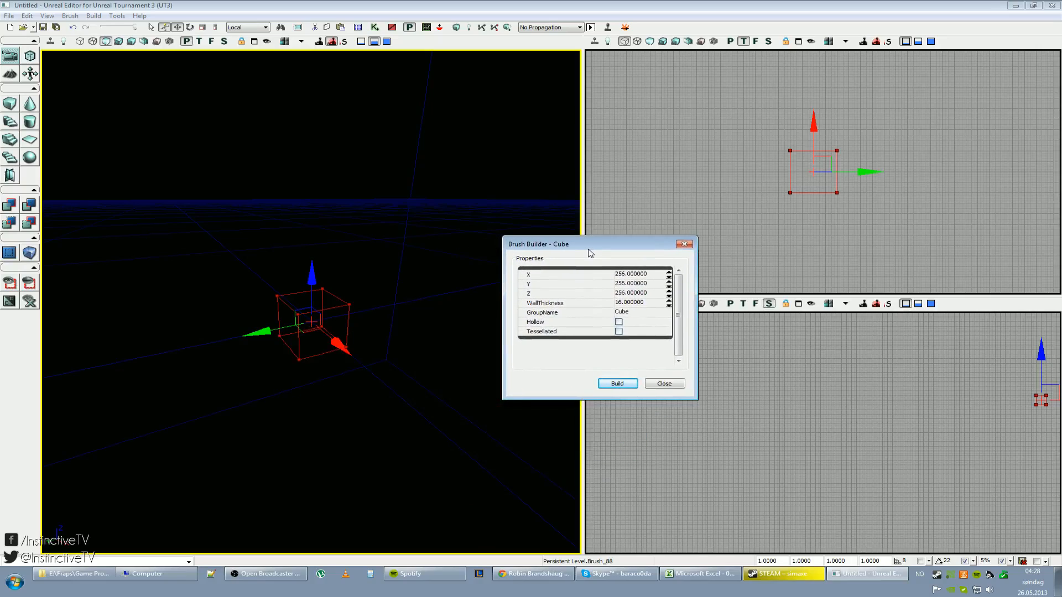
{"action": "left_click", "coordinate": [625, 275]}
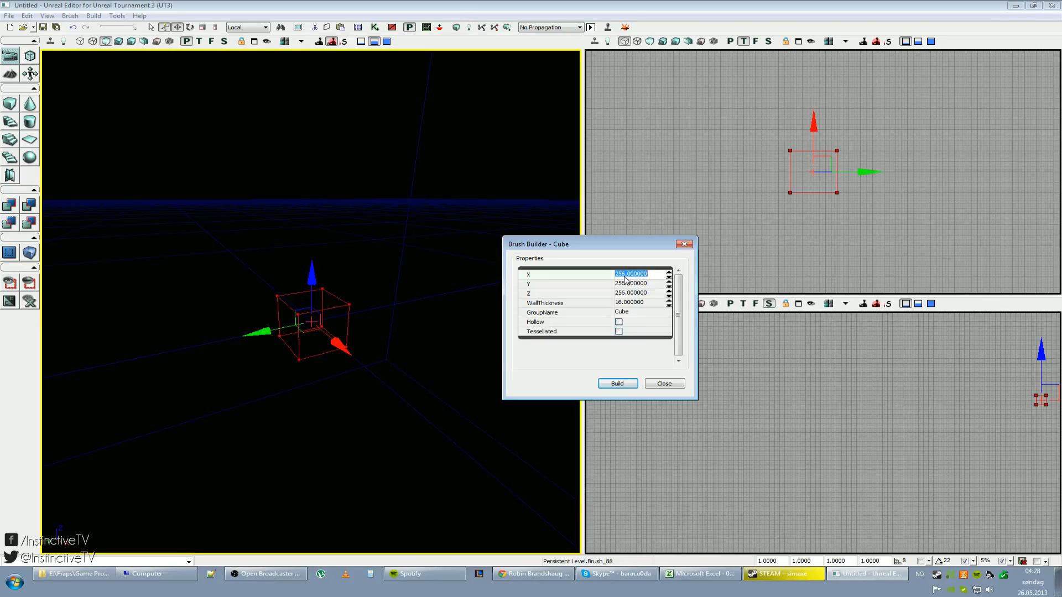
{"action": "type", "text": "1"}
{"action": "type", "text": "1024"}
{"action": "key", "text": "BackSpace"}
{"action": "key", "text": "BackSpace"}
{"action": "key", "text": "BackSpace"}
{"action": "key", "text": "BackSpace"}
{"action": "type", "text": "512"}
{"action": "left_click", "coordinate": [627, 283]}
{"action": "type", "text": "512"}
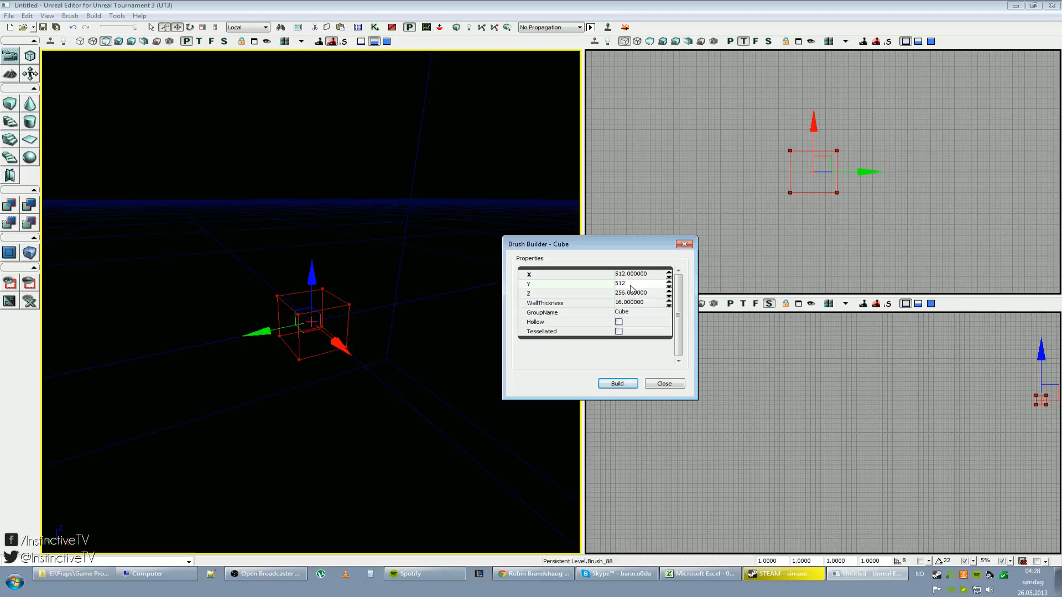
{"action": "key", "text": "Return"}
Step: Set the cube's Z size to 8 and build the brush as a thin slab
{"action": "left_click", "coordinate": [623, 294]}
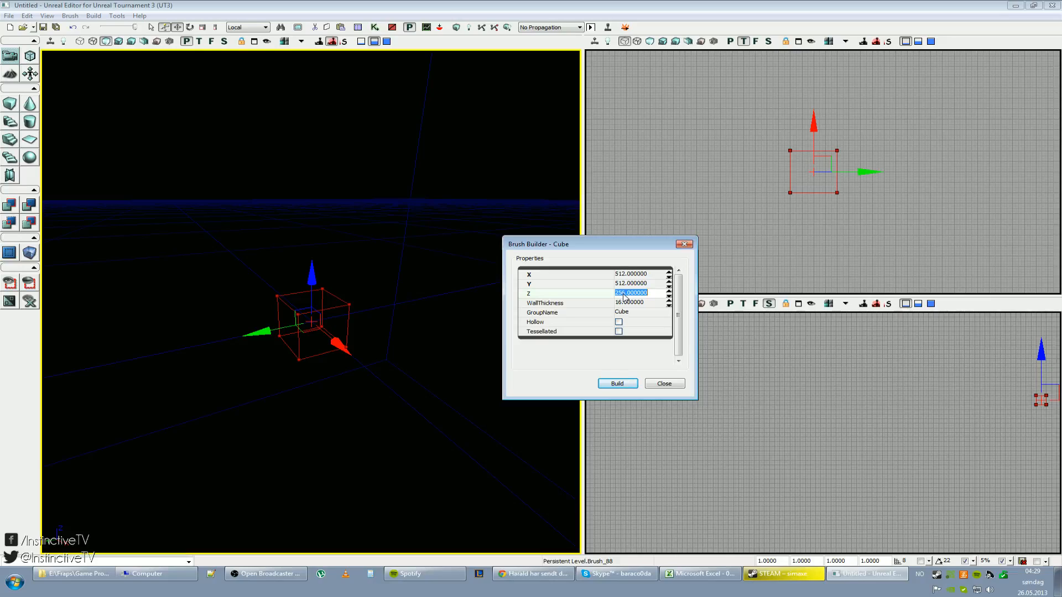
{"action": "type", "text": "8"}
{"action": "left_click", "coordinate": [617, 384]}
{"action": "mouse_move", "coordinate": [421, 365]}
{"action": "right_mouse_down"}
{"action": "mouse_move", "coordinate": [396, 396]}
{"action": "mouse_move", "coordinate": [382, 343]}
{"action": "mouse_move", "coordinate": [401, 321]}
{"action": "mouse_move", "coordinate": [409, 327]}
{"action": "mouse_move", "coordinate": [390, 349]}
{"action": "mouse_move", "coordinate": [398, 382]}
{"action": "mouse_move", "coordinate": [395, 368]}
{"action": "right_mouse_up"}
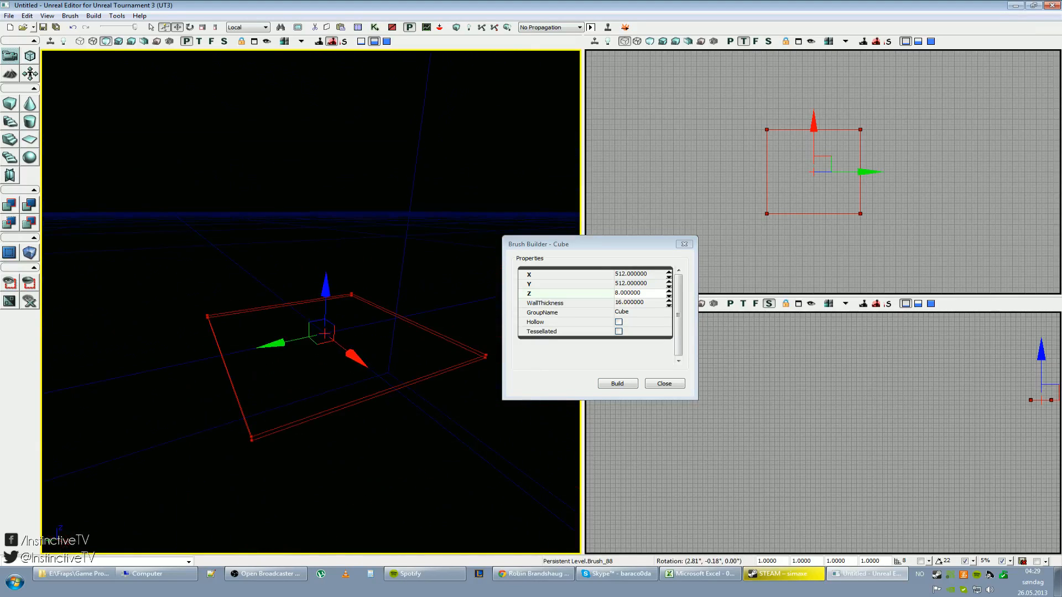
Step: Set the slab's Z size to 24 and rebuild the brush
{"action": "left_click", "coordinate": [624, 294]}
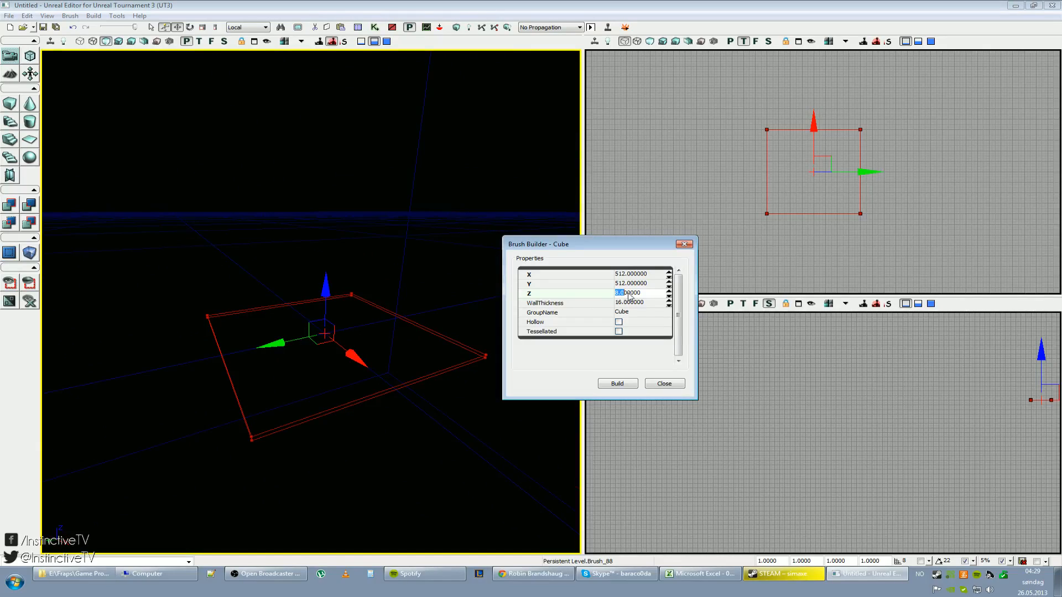
{"action": "left_click_drag", "start_coordinate": [648, 294], "coordinate": [608, 299]}
{"action": "type", "text": "24"}
{"action": "left_click", "coordinate": [617, 383]}
{"action": "mouse_move", "coordinate": [383, 317]}
{"action": "right_mouse_down"}
{"action": "mouse_move", "coordinate": [395, 301]}
{"action": "mouse_move", "coordinate": [380, 329]}
{"action": "right_mouse_up"}
{"action": "scroll", "coordinate": [382, 316], "scroll_direction": "down", "scroll_amount": 4}
{"action": "scroll", "coordinate": [382, 317], "scroll_direction": "up", "scroll_amount": 6}
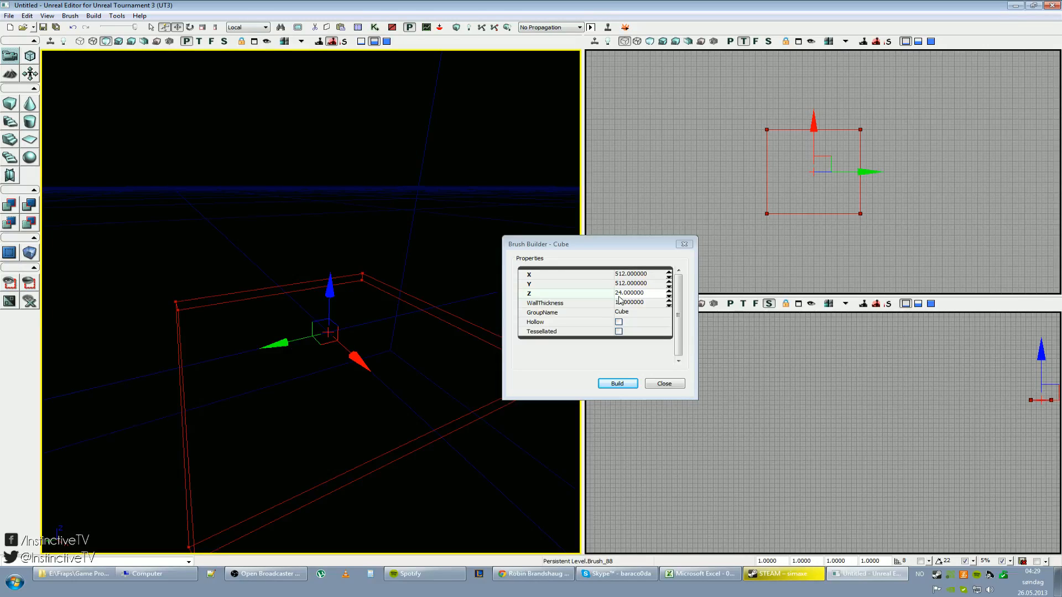
Step: Rebuild the slab with X set to 500 and compare its corner with the grid in the top view
{"action": "left_click", "coordinate": [1021, 161]}
{"action": "scroll", "coordinate": [1021, 161], "scroll_direction": "up", "scroll_amount": 4}
{"action": "scroll", "coordinate": [898, 232], "scroll_direction": "up", "scroll_amount": 5}
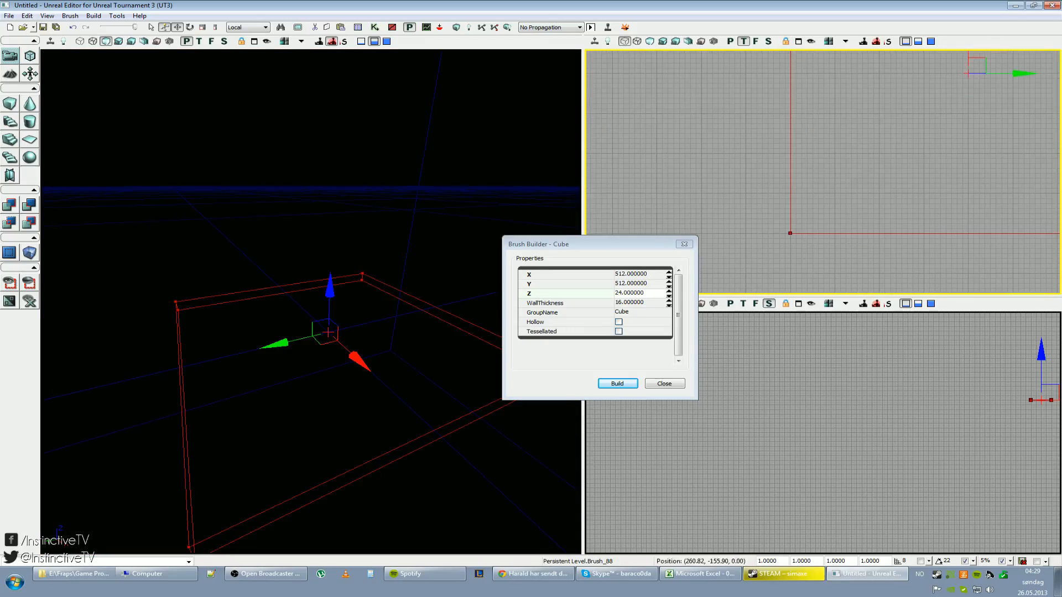
{"action": "mouse_move", "coordinate": [854, 222]}
{"action": "right_mouse_down"}
{"action": "mouse_move", "coordinate": [863, 172]}
{"action": "mouse_move", "coordinate": [791, 224]}
{"action": "mouse_move", "coordinate": [832, 244]}
{"action": "right_mouse_up"}
{"action": "scroll", "coordinate": [849, 182], "scroll_direction": "down", "scroll_amount": 5}
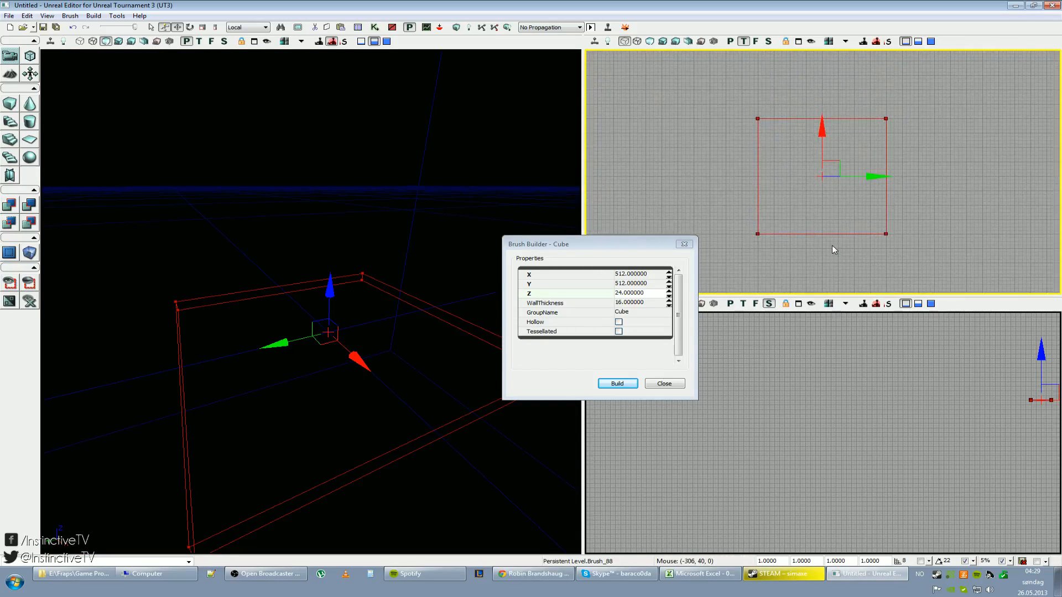
{"action": "left_click", "coordinate": [625, 274]}
{"action": "type", "text": "500"}
{"action": "key", "text": "Return"}
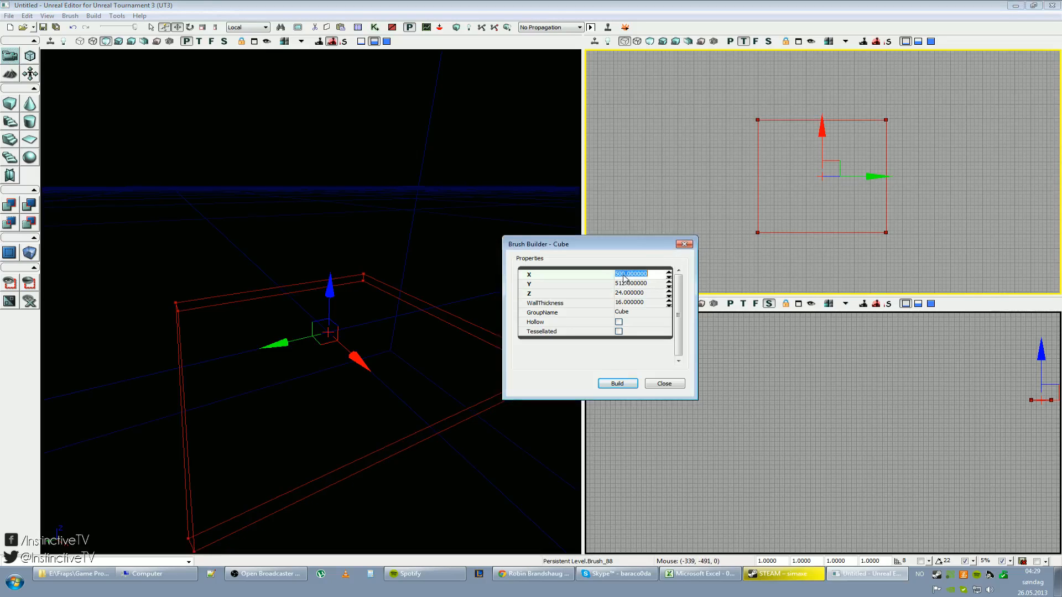
{"action": "mouse_move", "coordinate": [759, 231]}
{"action": "right_mouse_down"}
{"action": "mouse_move", "coordinate": [801, 177]}
{"action": "mouse_move", "coordinate": [779, 194]}
{"action": "right_mouse_up"}
{"action": "scroll", "coordinate": [778, 198], "scroll_direction": "up", "scroll_amount": 8}
{"action": "right_click_drag", "start_coordinate": [898, 204], "coordinate": [900, 193]}
{"action": "scroll", "coordinate": [900, 193], "scroll_direction": "up", "scroll_amount": 2}
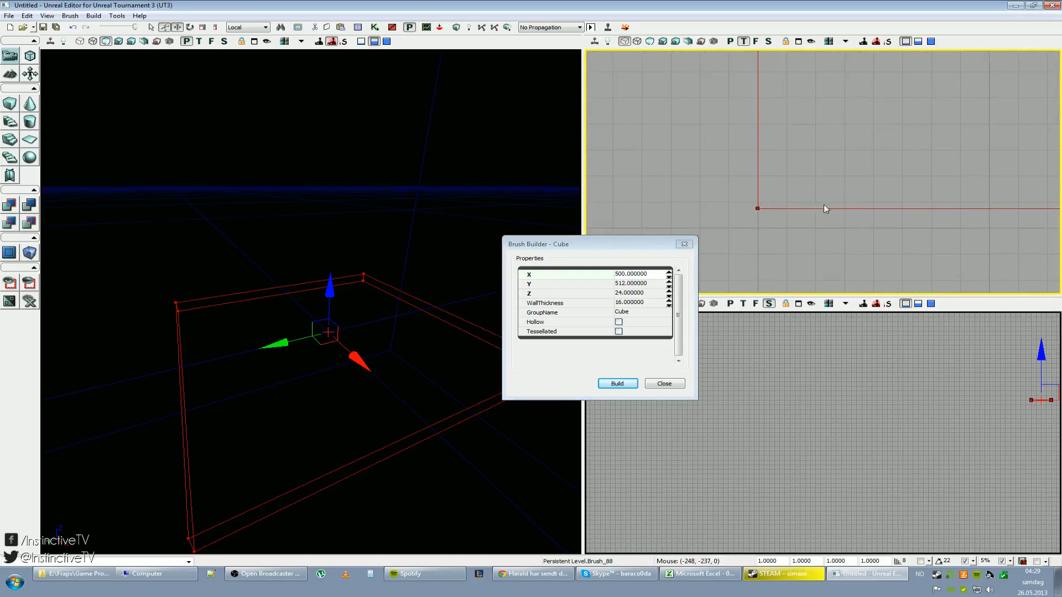
Step: Set the slab's X size to 512, rebuild the brush and check its corner against the grid
{"action": "double_click", "coordinate": [626, 276]}
{"action": "type", "text": "512"}
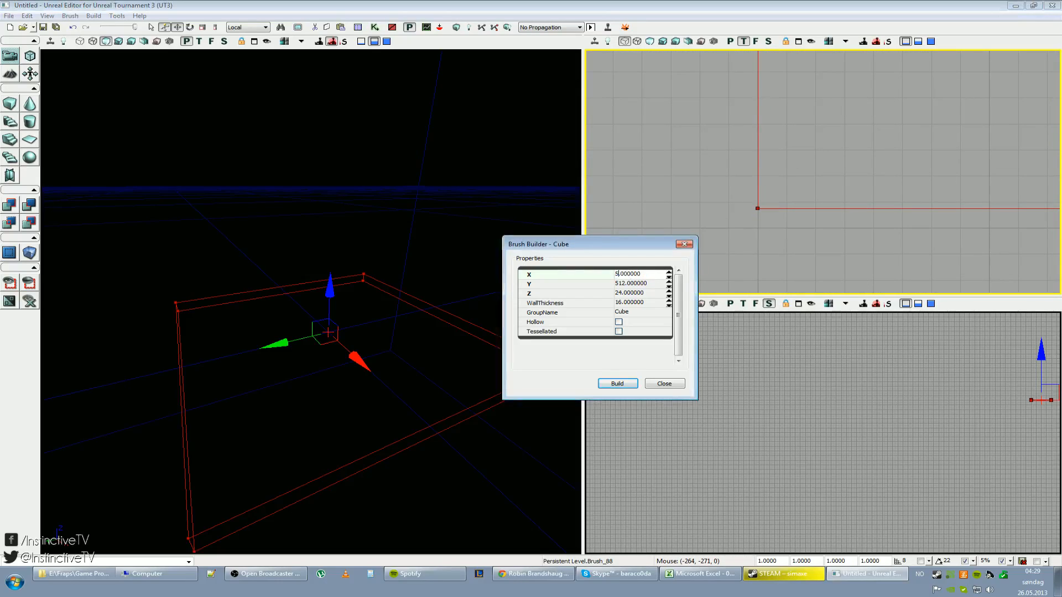
{"action": "left_click", "coordinate": [617, 384]}
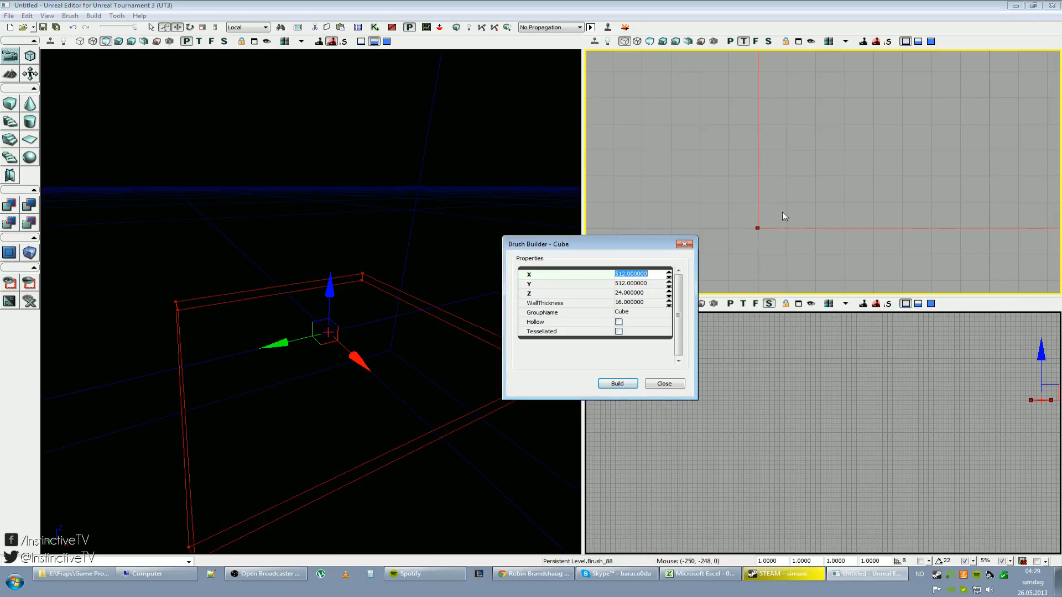
{"action": "left_click_drag", "start_coordinate": [798, 215], "coordinate": [864, 201]}
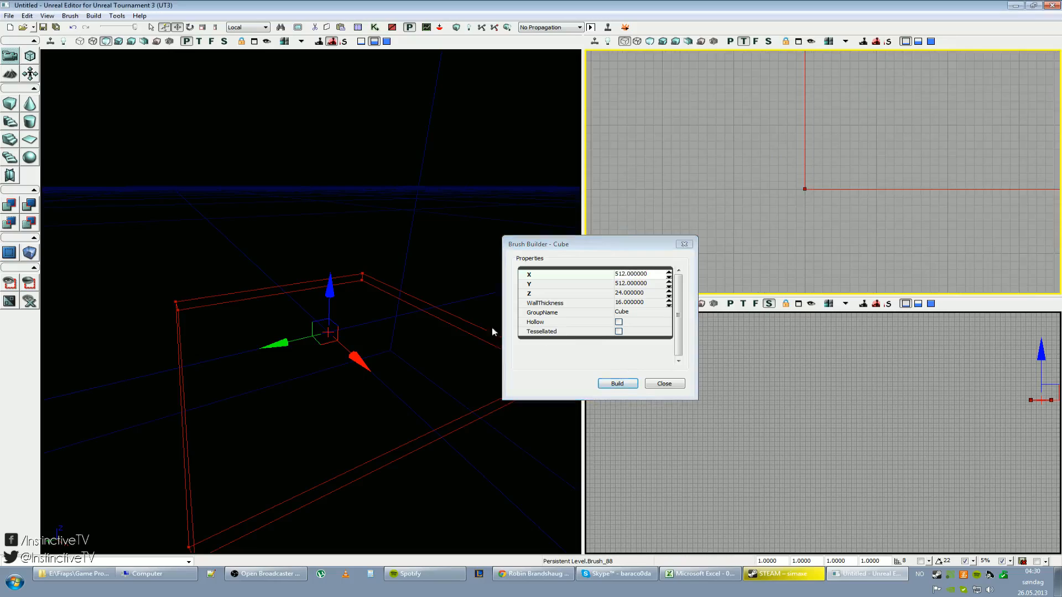
Step: Turn on Hollow, set Z to 512 and build the brush as a hollow cube
{"action": "mouse_move", "coordinate": [471, 326]}
{"action": "left_mouse_down"}
{"action": "mouse_move", "coordinate": [465, 354]}
{"action": "mouse_move", "coordinate": [462, 345]}
{"action": "left_mouse_up"}
{"action": "right_click_drag", "start_coordinate": [462, 345], "coordinate": [448, 315]}
{"action": "left_click_drag", "start_coordinate": [448, 315], "coordinate": [436, 326]}
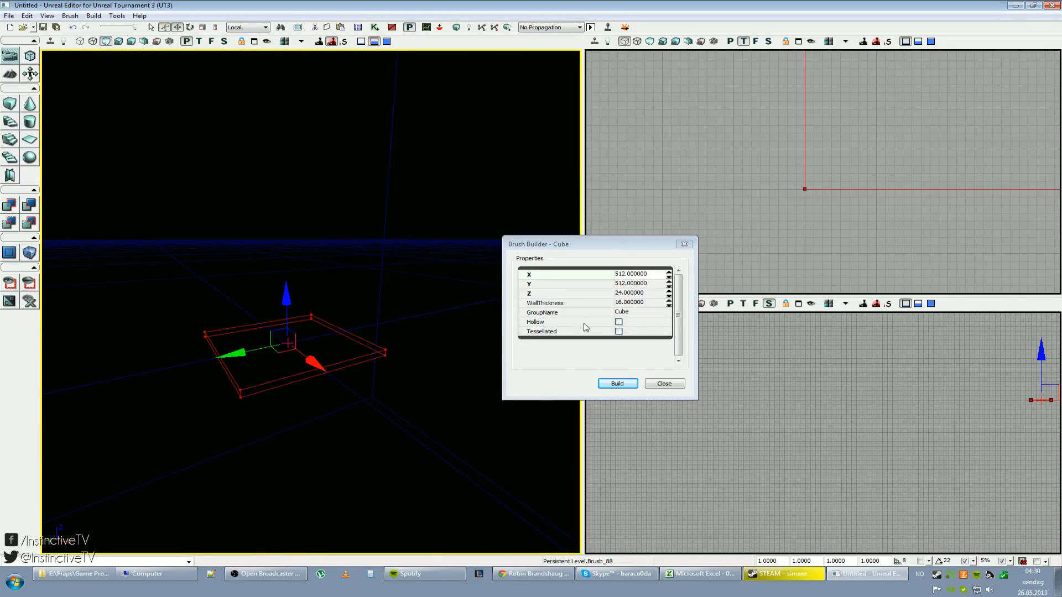
{"action": "left_click", "coordinate": [618, 322]}
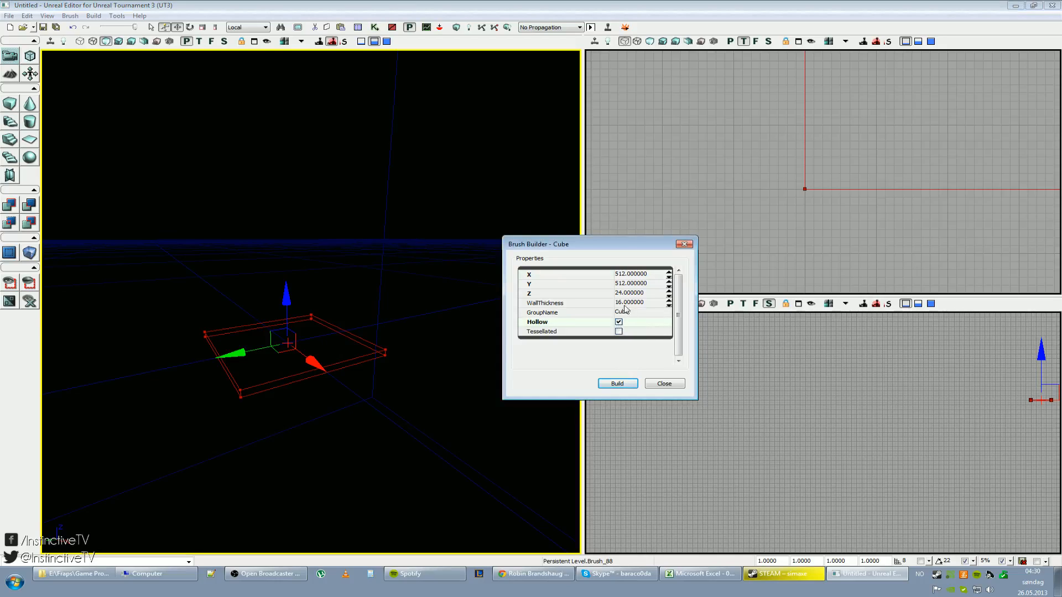
{"action": "left_click", "coordinate": [623, 294]}
{"action": "type", "text": "512"}
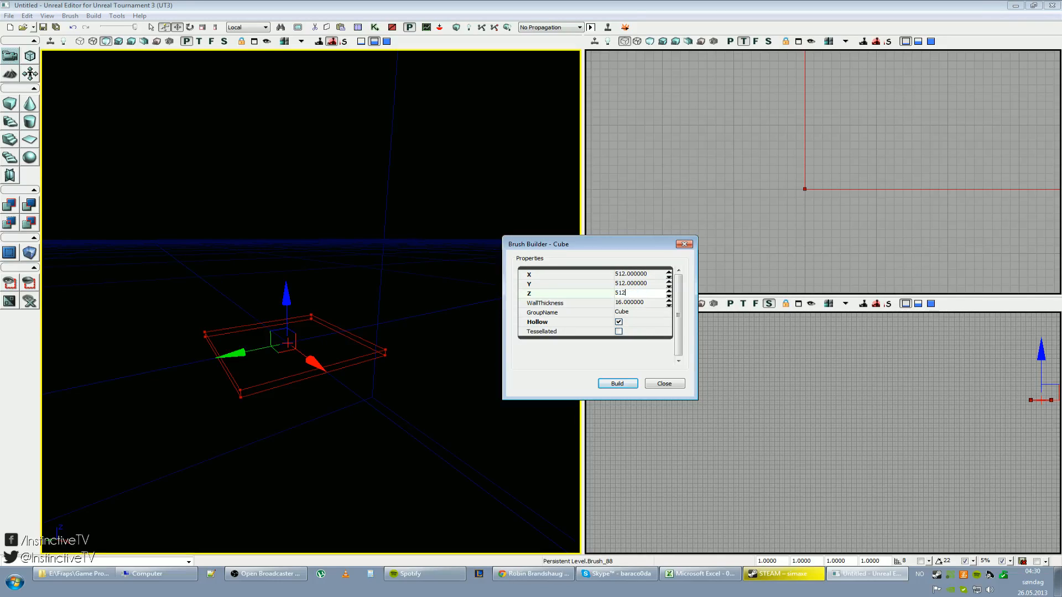
{"action": "left_click", "coordinate": [621, 384]}
{"action": "mouse_move", "coordinate": [443, 339]}
{"action": "right_mouse_down"}
{"action": "mouse_move", "coordinate": [437, 387]}
{"action": "mouse_move", "coordinate": [421, 343]}
{"action": "mouse_move", "coordinate": [431, 321]}
{"action": "mouse_move", "coordinate": [409, 343]}
{"action": "mouse_move", "coordinate": [371, 343]}
{"action": "mouse_move", "coordinate": [396, 355]}
{"action": "right_mouse_up"}
{"action": "left_click_drag", "start_coordinate": [396, 355], "coordinate": [354, 282]}
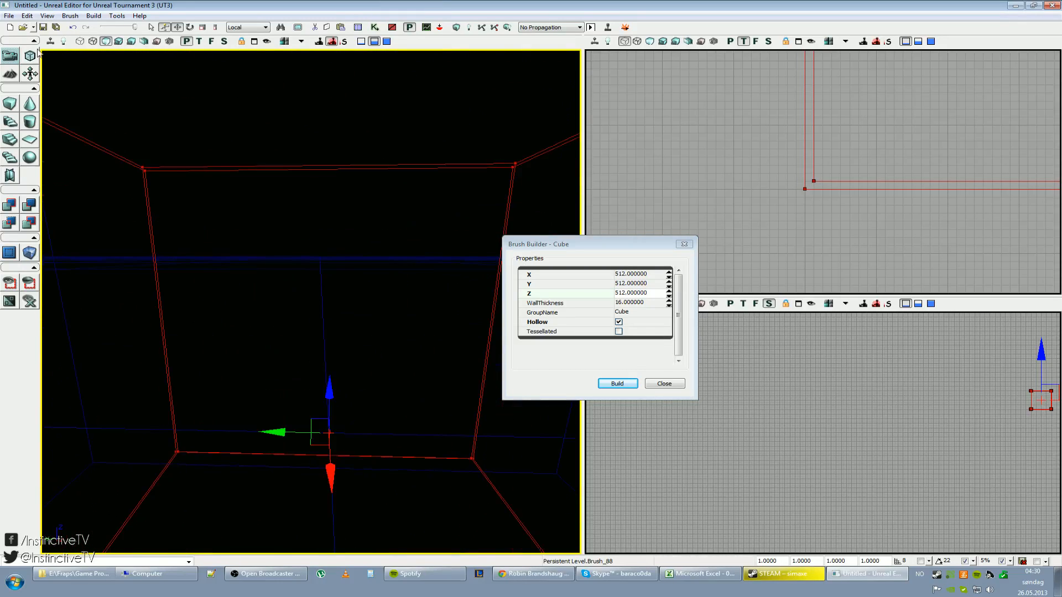
{"action": "mouse_move", "coordinate": [257, 214]}
{"action": "right_mouse_down"}
{"action": "mouse_move", "coordinate": [244, 277]}
{"action": "mouse_move", "coordinate": [270, 217]}
{"action": "right_mouse_up"}
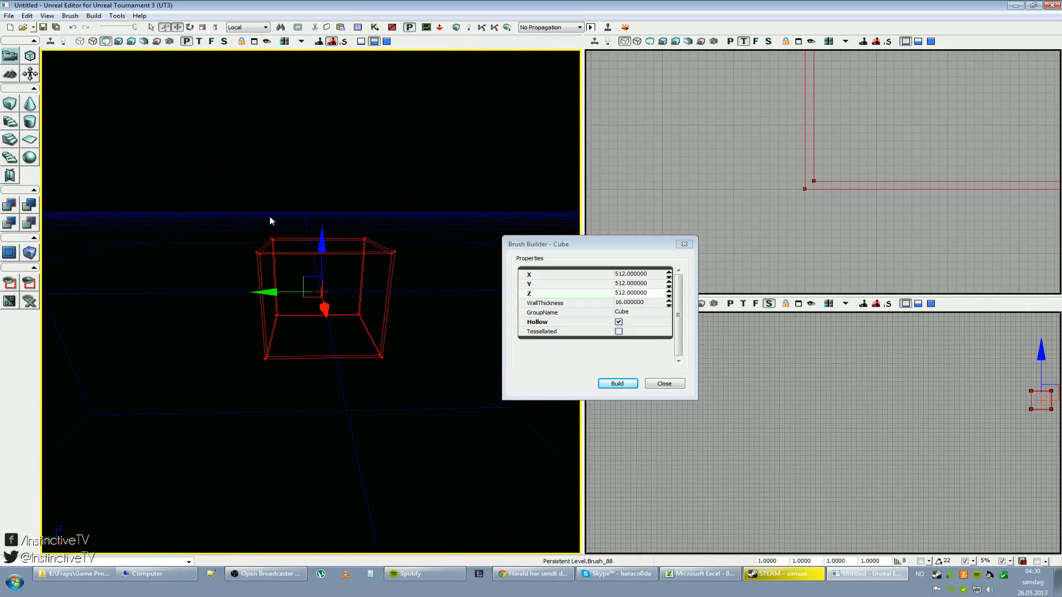
Step: Set the hollow cube's X and Y to 1024 and rebuild the brush
{"action": "left_click", "coordinate": [621, 276]}
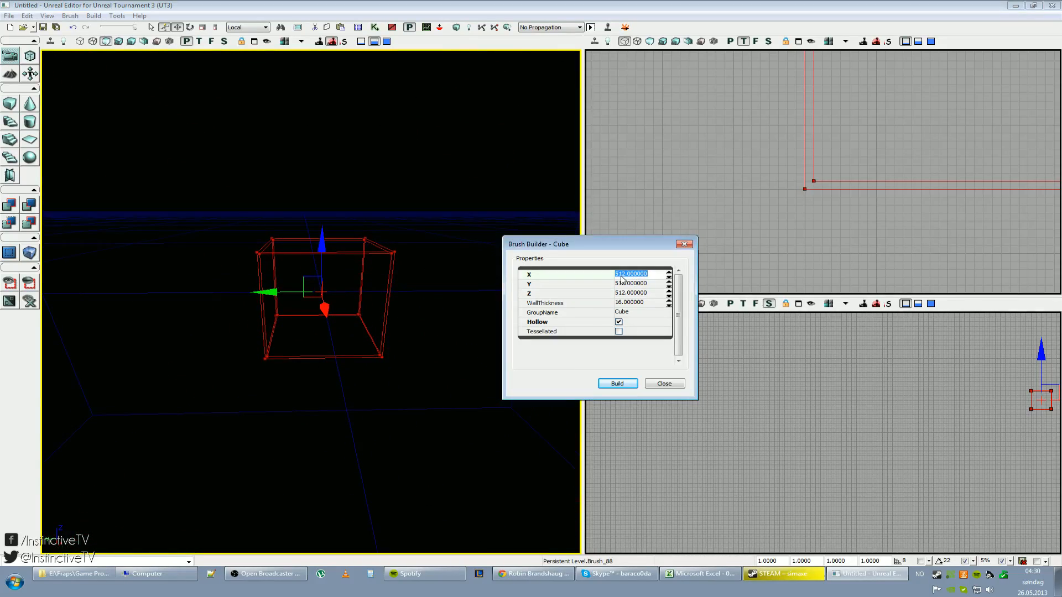
{"action": "type", "text": "10"}
{"action": "left_click", "coordinate": [625, 286]}
{"action": "type", "text": "1024"}
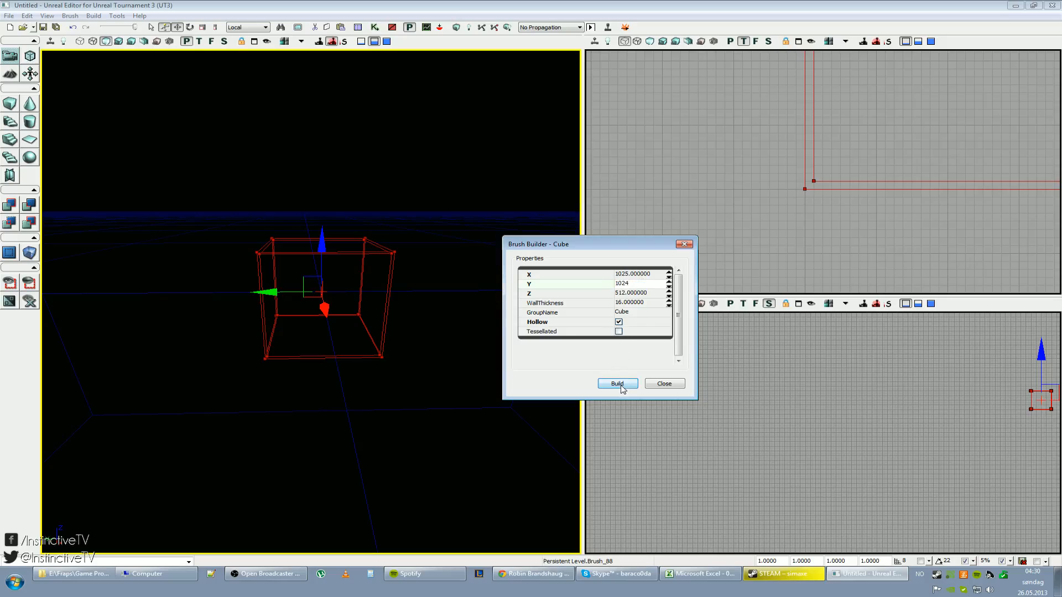
{"action": "left_click", "coordinate": [617, 383]}
{"action": "left_click", "coordinate": [630, 274]}
{"action": "left_click", "coordinate": [629, 275]}
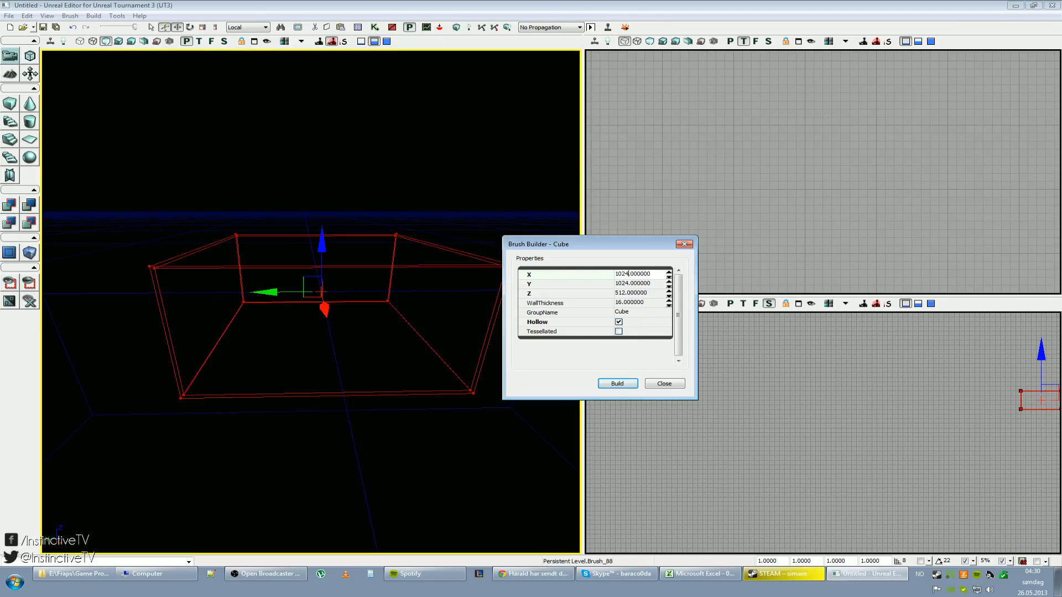
{"action": "left_click", "coordinate": [622, 384]}
Step: Add the hollow cube brush to the level as additive geometry
{"action": "mouse_move", "coordinate": [303, 318]}
{"action": "right_mouse_down"}
{"action": "mouse_move", "coordinate": [303, 340]}
{"action": "mouse_move", "coordinate": [303, 315]}
{"action": "right_mouse_up"}
{"action": "scroll", "coordinate": [94, 267], "scroll_direction": "down", "scroll_amount": 3}
{"action": "left_click", "coordinate": [9, 203]}
Step: Examine the walls, floor and ceiling of the added hollow room in the perspective view
{"action": "scroll", "coordinate": [221, 254], "scroll_direction": "up", "scroll_amount": 5}
{"action": "mouse_move", "coordinate": [221, 254]}
{"action": "right_mouse_down"}
{"action": "mouse_move", "coordinate": [188, 243]}
{"action": "mouse_move", "coordinate": [210, 260]}
{"action": "mouse_move", "coordinate": [166, 254]}
{"action": "mouse_move", "coordinate": [244, 264]}
{"action": "mouse_move", "coordinate": [205, 260]}
{"action": "mouse_move", "coordinate": [196, 210]}
{"action": "mouse_move", "coordinate": [213, 224]}
{"action": "mouse_move", "coordinate": [180, 227]}
{"action": "mouse_move", "coordinate": [204, 218]}
{"action": "mouse_move", "coordinate": [193, 219]}
{"action": "mouse_move", "coordinate": [195, 238]}
{"action": "mouse_move", "coordinate": [185, 232]}
{"action": "right_mouse_up"}
{"action": "scroll", "coordinate": [210, 260], "scroll_direction": "down", "scroll_amount": 5}
{"action": "scroll", "coordinate": [210, 260], "scroll_direction": "up", "scroll_amount": 4}
{"action": "scroll", "coordinate": [243, 264], "scroll_direction": "up", "scroll_amount": 2}
{"action": "scroll", "coordinate": [213, 224], "scroll_direction": "down", "scroll_amount": 4}
{"action": "scroll", "coordinate": [213, 224], "scroll_direction": "down", "scroll_amount": 4}
{"action": "scroll", "coordinate": [205, 218], "scroll_direction": "up", "scroll_amount": 4}
{"action": "scroll", "coordinate": [205, 219], "scroll_direction": "down", "scroll_amount": 3}
{"action": "scroll", "coordinate": [194, 219], "scroll_direction": "up", "scroll_amount": 4}
{"action": "scroll", "coordinate": [193, 218], "scroll_direction": "up", "scroll_amount": 6}
Step: Turn off Hollow, rebuild the builder brush as a solid cube and move it beside the hollow room
{"action": "left_click", "coordinate": [618, 321]}
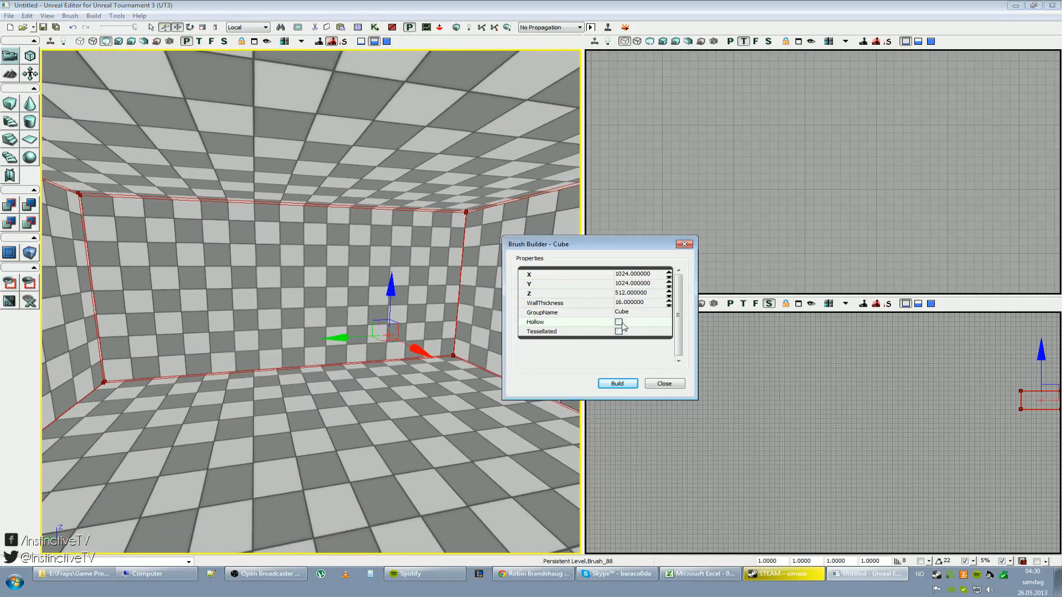
{"action": "scroll", "coordinate": [200, 297], "scroll_direction": "down", "scroll_amount": 6}
{"action": "left_click_drag", "start_coordinate": [214, 309], "coordinate": [468, 303]}
{"action": "right_click_drag", "start_coordinate": [79, 314], "coordinate": [206, 319]}
{"action": "left_click", "coordinate": [612, 385]}
{"action": "mouse_move", "coordinate": [322, 327]}
{"action": "left_mouse_down"}
{"action": "mouse_move", "coordinate": [121, 232]}
{"action": "mouse_move", "coordinate": [90, 260]}
{"action": "left_mouse_up"}
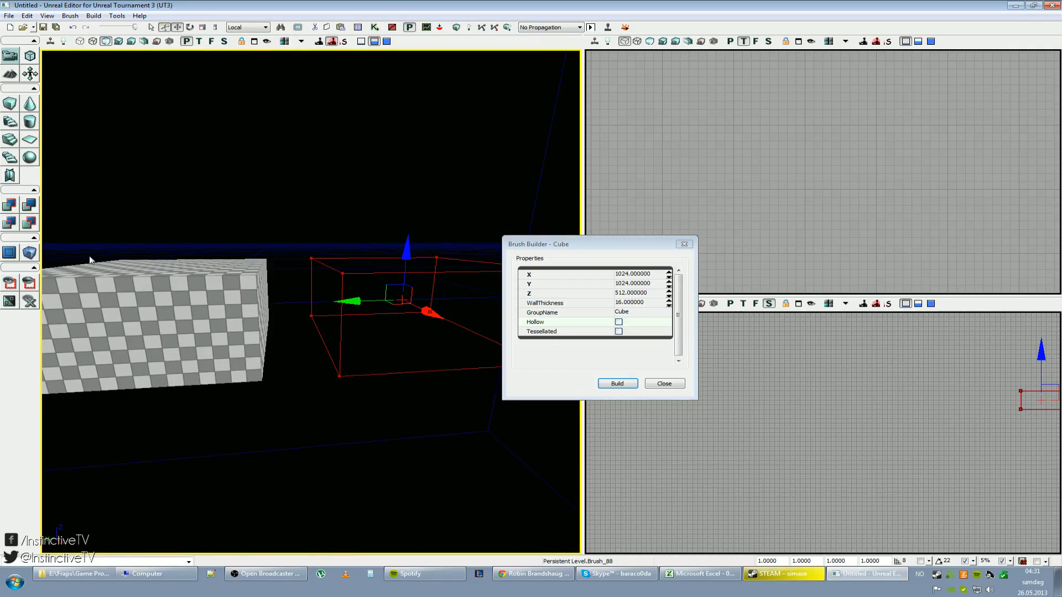
Step: Add the solid cube to the level as additive geometry and close the cube brush properties
{"action": "left_click", "coordinate": [11, 206]}
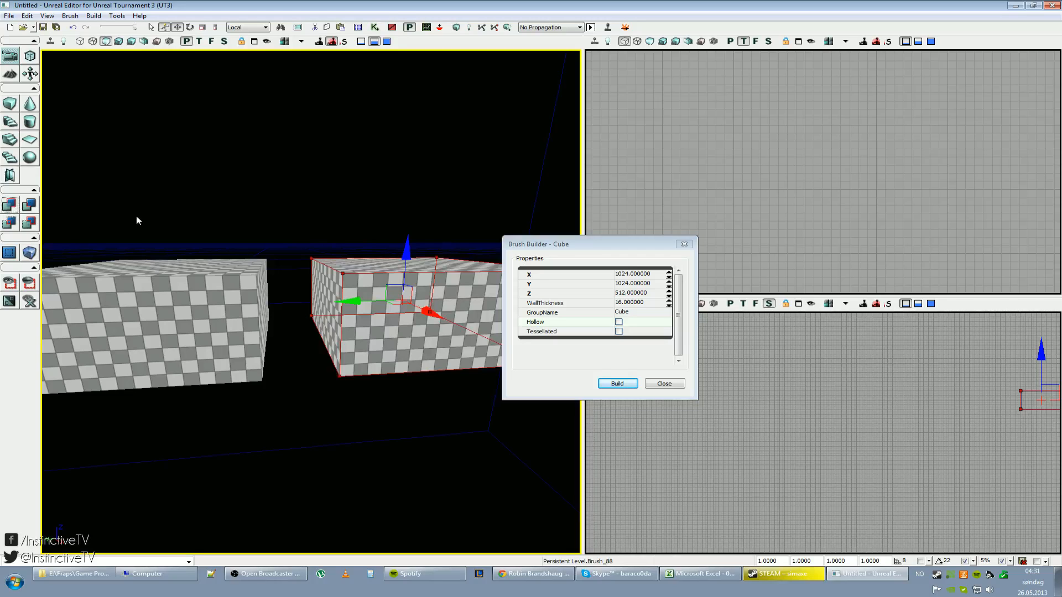
{"action": "mouse_move", "coordinate": [198, 231]}
{"action": "left_mouse_down"}
{"action": "mouse_move", "coordinate": [240, 232]}
{"action": "mouse_move", "coordinate": [244, 171]}
{"action": "mouse_move", "coordinate": [213, 230]}
{"action": "left_mouse_up"}
{"action": "right_click_drag", "start_coordinate": [198, 231], "coordinate": [185, 220]}
{"action": "mouse_move", "coordinate": [213, 230]}
{"action": "left_mouse_down"}
{"action": "mouse_move", "coordinate": [254, 228]}
{"action": "mouse_move", "coordinate": [257, 171]}
{"action": "mouse_move", "coordinate": [262, 224]}
{"action": "mouse_move", "coordinate": [249, 225]}
{"action": "left_mouse_up"}
{"action": "right_click_drag", "start_coordinate": [249, 225], "coordinate": [253, 231]}
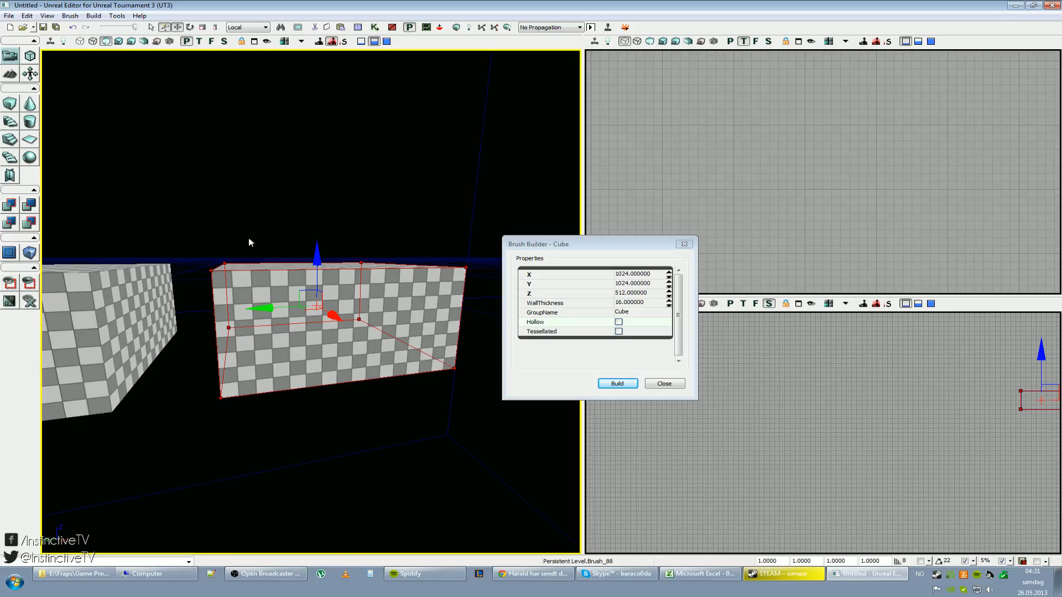
{"action": "right_click_drag", "start_coordinate": [234, 281], "coordinate": [260, 283]}
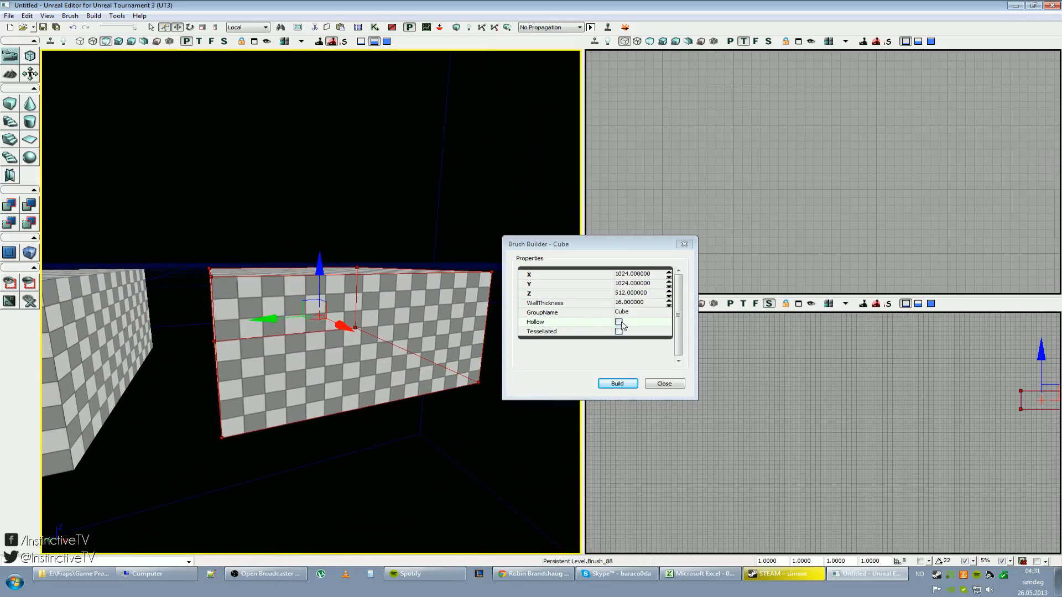
{"action": "mouse_move", "coordinate": [403, 321]}
{"action": "right_mouse_down"}
{"action": "mouse_move", "coordinate": [381, 326]}
{"action": "mouse_move", "coordinate": [399, 318]}
{"action": "mouse_move", "coordinate": [389, 347]}
{"action": "mouse_move", "coordinate": [429, 328]}
{"action": "mouse_move", "coordinate": [433, 340]}
{"action": "mouse_move", "coordinate": [354, 323]}
{"action": "mouse_move", "coordinate": [433, 337]}
{"action": "mouse_move", "coordinate": [584, 333]}
{"action": "mouse_move", "coordinate": [617, 353]}
{"action": "right_mouse_up"}
{"action": "left_click", "coordinate": [666, 386]}
Step: Move the builder brush off the solid cube in the top view and delete the solid cube's additive brush
{"action": "mouse_move", "coordinate": [885, 415]}
{"action": "right_mouse_down"}
{"action": "mouse_move", "coordinate": [680, 422]}
{"action": "mouse_move", "coordinate": [608, 409]}
{"action": "mouse_move", "coordinate": [642, 442]}
{"action": "right_mouse_up"}
{"action": "scroll", "coordinate": [758, 401], "scroll_direction": "up", "scroll_amount": 8}
{"action": "scroll", "coordinate": [813, 416], "scroll_direction": "up", "scroll_amount": 8}
{"action": "mouse_move", "coordinate": [812, 416]}
{"action": "right_mouse_down"}
{"action": "mouse_move", "coordinate": [830, 395]}
{"action": "mouse_move", "coordinate": [945, 430]}
{"action": "right_mouse_up"}
{"action": "right_click_drag", "start_coordinate": [857, 437], "coordinate": [855, 432]}
{"action": "left_click", "coordinate": [854, 407]}
{"action": "right_click_drag", "start_coordinate": [905, 385], "coordinate": [923, 375]}
{"action": "scroll", "coordinate": [907, 384], "scroll_direction": "down", "scroll_amount": 14}
{"action": "scroll", "coordinate": [868, 210], "scroll_direction": "down", "scroll_amount": 10}
{"action": "mouse_move", "coordinate": [864, 212]}
{"action": "right_mouse_down"}
{"action": "mouse_move", "coordinate": [1021, 233]}
{"action": "mouse_move", "coordinate": [1026, 222]}
{"action": "right_mouse_up"}
{"action": "left_click", "coordinate": [850, 201]}
{"action": "left_click_drag", "start_coordinate": [794, 131], "coordinate": [828, 131]}
{"action": "left_click", "coordinate": [849, 184]}
{"action": "key", "text": "Delete"}
Step: Rebuild the level geometry, dismiss the Map Check report and view the inside of the remaining hollow room
{"action": "mouse_move", "coordinate": [474, 225]}
{"action": "right_mouse_down"}
{"action": "mouse_move", "coordinate": [398, 215]}
{"action": "mouse_move", "coordinate": [470, 223]}
{"action": "right_mouse_up"}
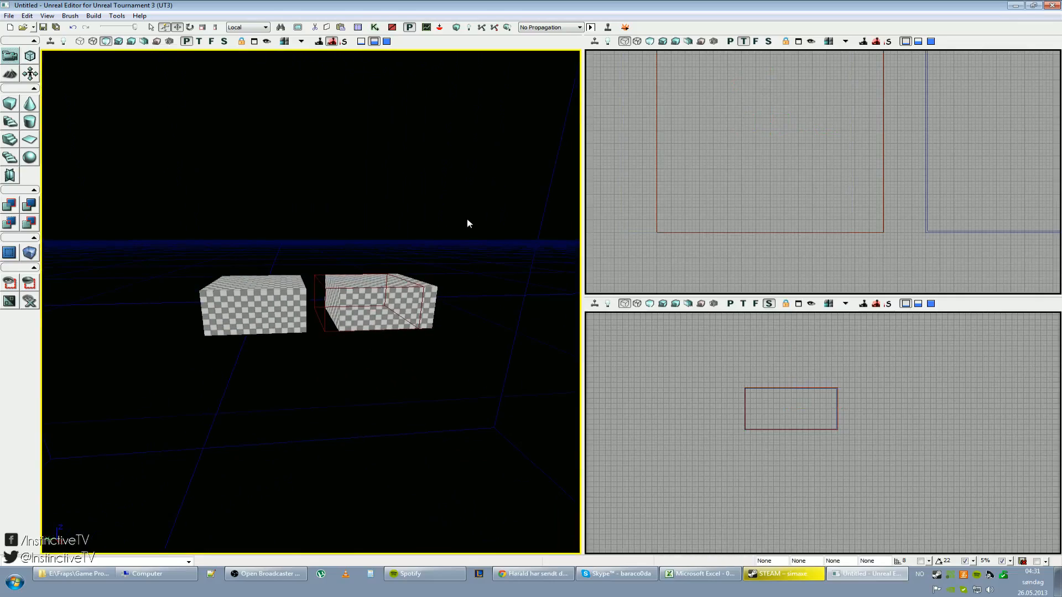
{"action": "left_click", "coordinate": [457, 28]}
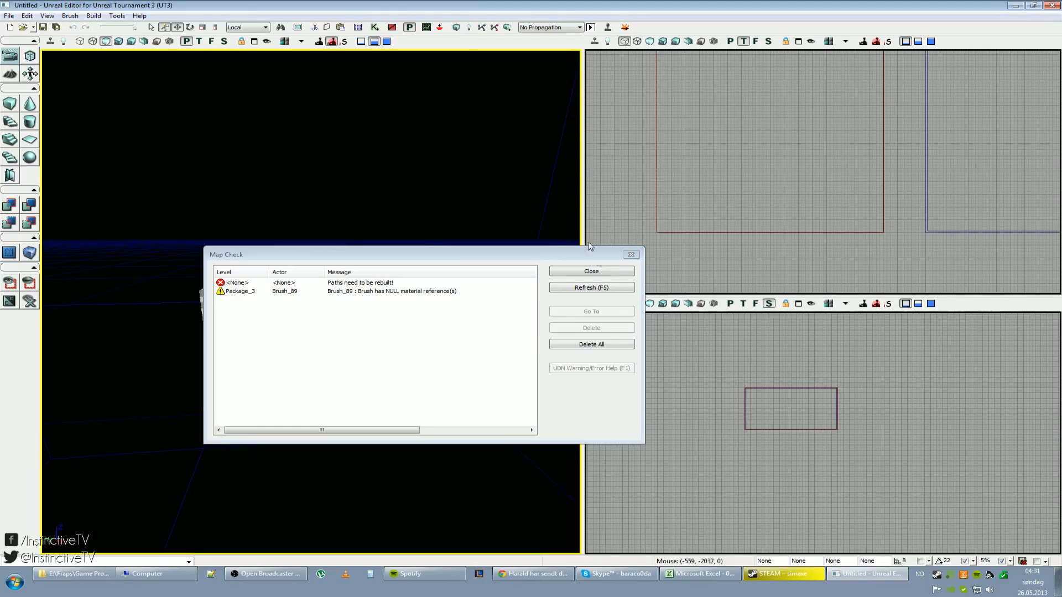
{"action": "left_click", "coordinate": [590, 271]}
{"action": "right_click_drag", "start_coordinate": [531, 271], "coordinate": [512, 271]}
{"action": "mouse_move", "coordinate": [455, 243]}
{"action": "right_mouse_down"}
{"action": "mouse_move", "coordinate": [487, 233]}
{"action": "mouse_move", "coordinate": [464, 227]}
{"action": "mouse_move", "coordinate": [457, 239]}
{"action": "mouse_move", "coordinate": [456, 230]}
{"action": "right_mouse_up"}
{"action": "left_click", "coordinate": [316, 314]}
{"action": "right_click_drag", "start_coordinate": [316, 315], "coordinate": [372, 293]}
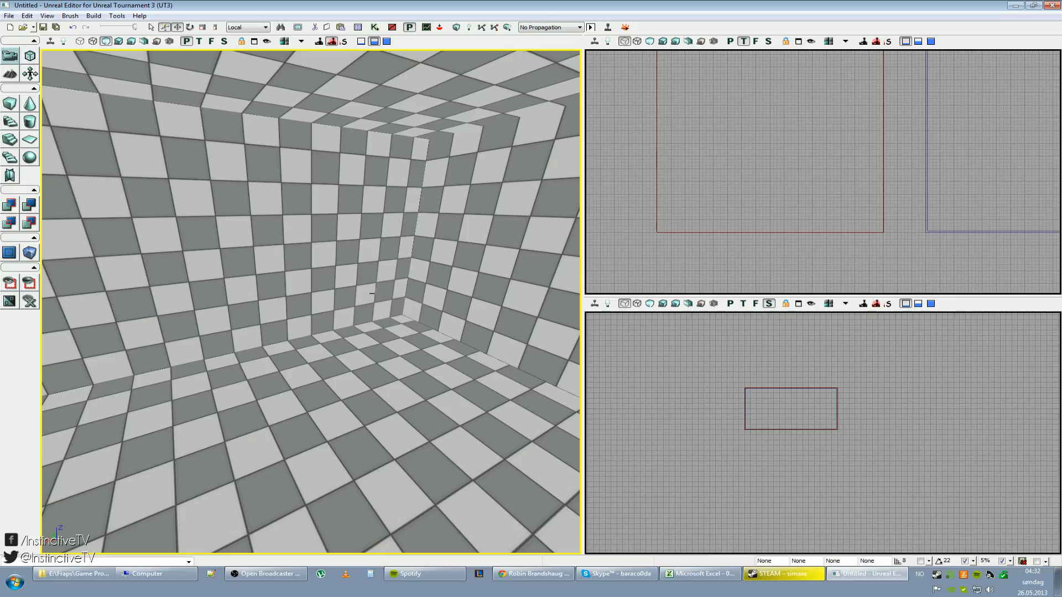
Step: Add a PlayerStart actor on the floor of the hollow room
{"action": "right_click_drag", "start_coordinate": [174, 390], "coordinate": [356, 350]}
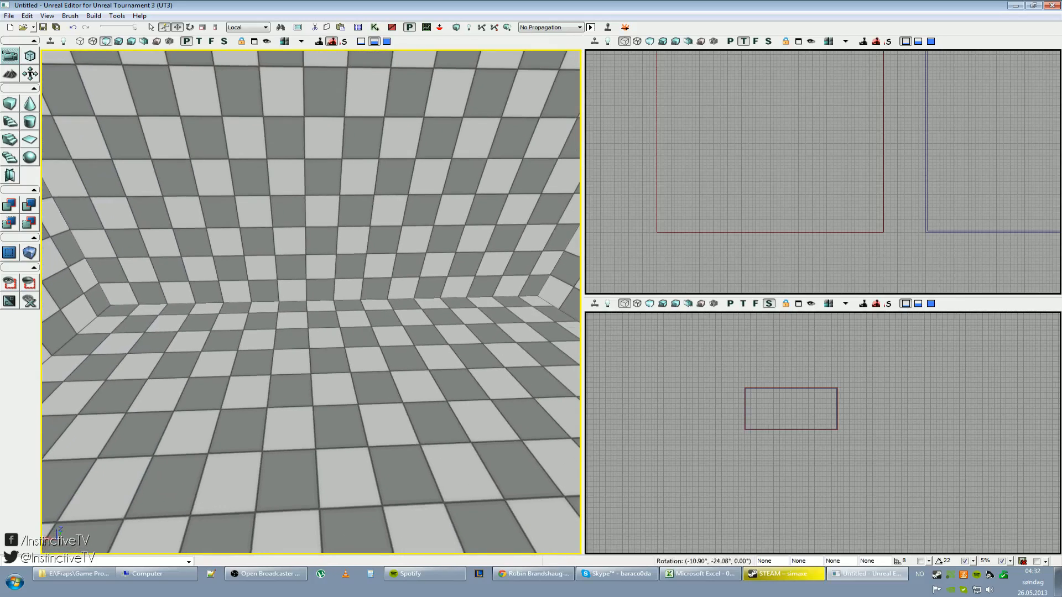
{"action": "right_click", "coordinate": [356, 351]}
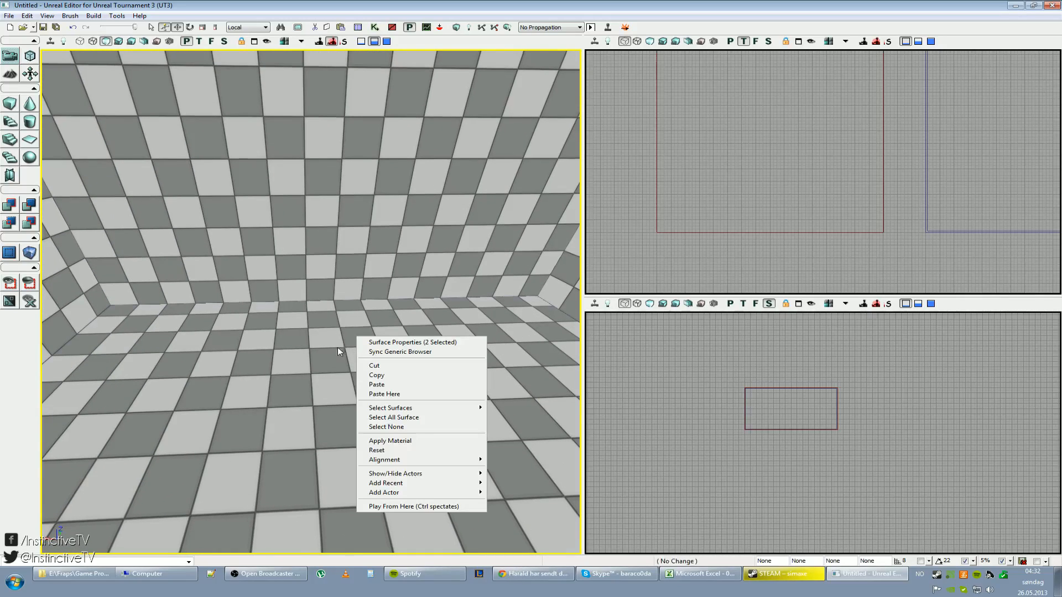
{"action": "left_click", "coordinate": [340, 349]}
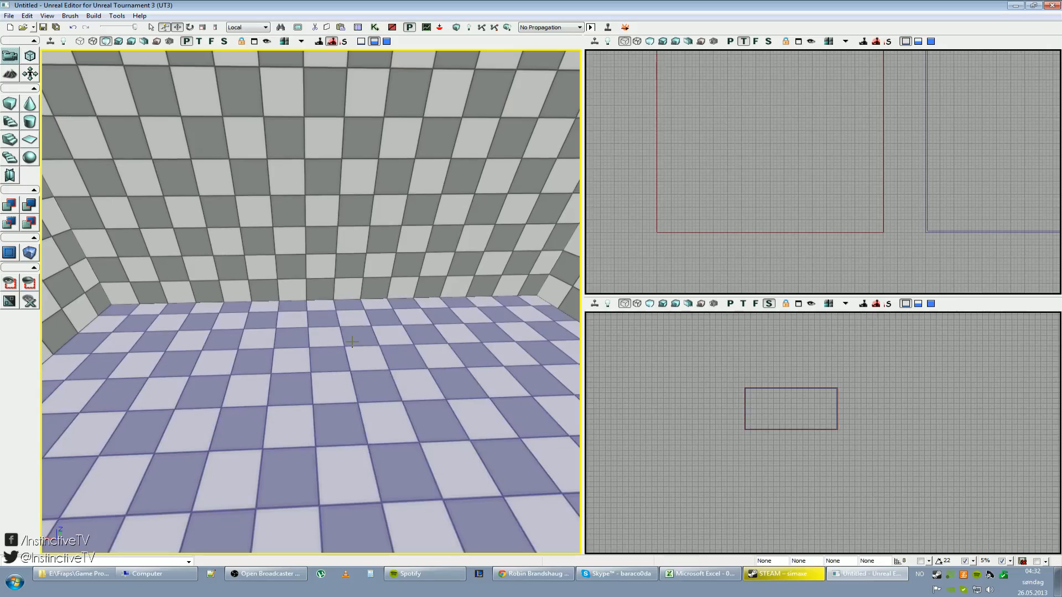
{"action": "right_click", "coordinate": [352, 342]}
{"action": "left_click", "coordinate": [341, 338]}
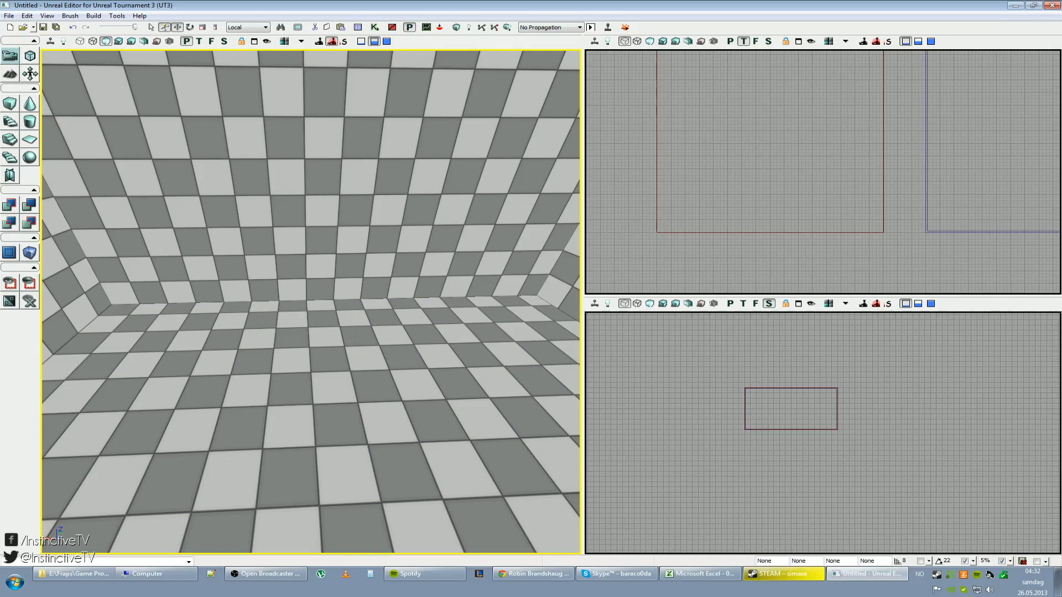
{"action": "right_click", "coordinate": [356, 326]}
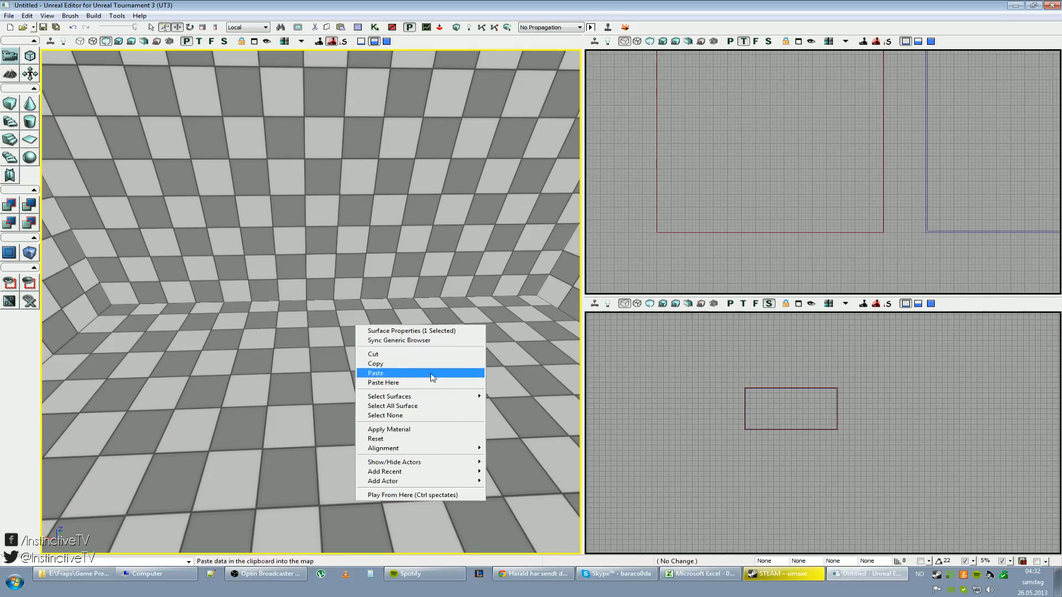
{"action": "mouse_move", "coordinate": [433, 485]}
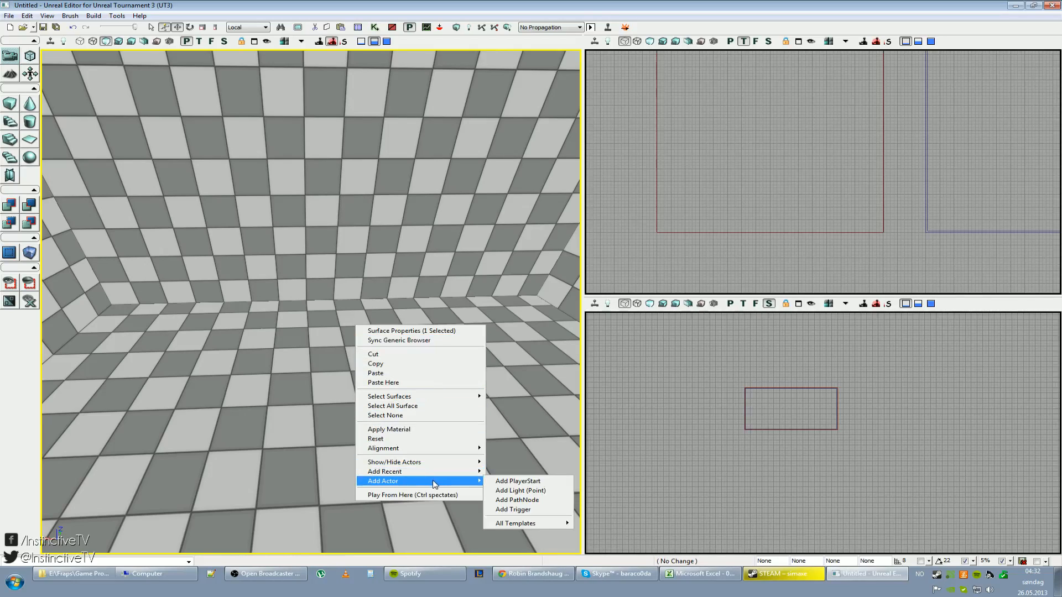
{"action": "left_click", "coordinate": [499, 483]}
Step: Playtest the unlit room in an editor game window from the new PlayerStart, and exit the game
{"action": "left_click_drag", "start_coordinate": [486, 481], "coordinate": [429, 387]}
{"action": "right_click_drag", "start_coordinate": [429, 387], "coordinate": [410, 412]}
{"action": "left_click_drag", "start_coordinate": [271, 344], "coordinate": [298, 370]}
{"action": "right_click_drag", "start_coordinate": [299, 369], "coordinate": [319, 337]}
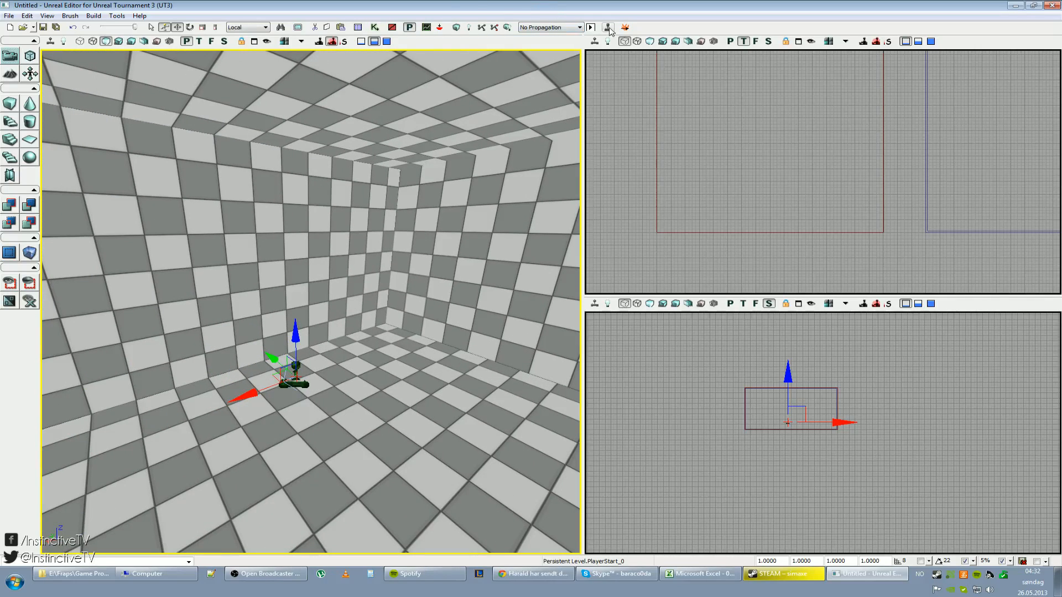
{"action": "left_click", "coordinate": [607, 28]}
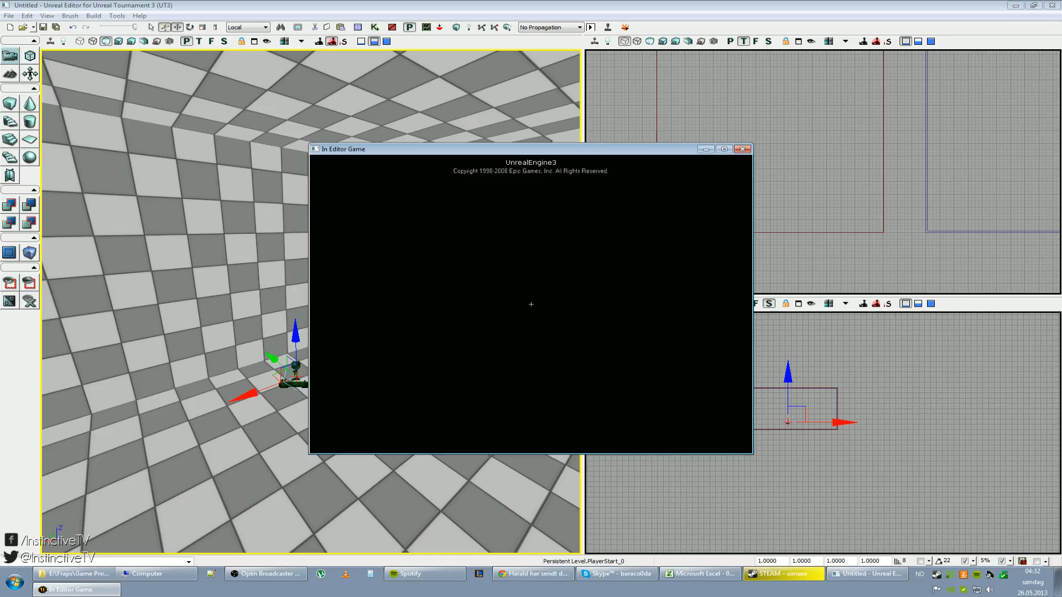
{"action": "key", "text": "Escape"}
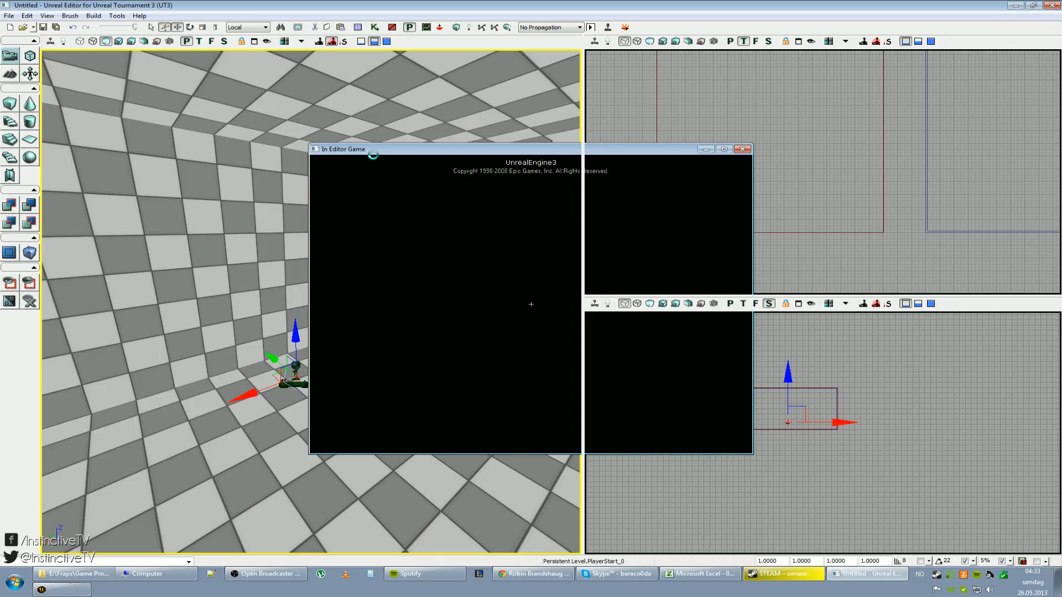
Step: Place a point light on the room's floor, raise it to about mid-height and shift it sideways slightly
{"action": "right_click_drag", "start_coordinate": [311, 302], "coordinate": [385, 339]}
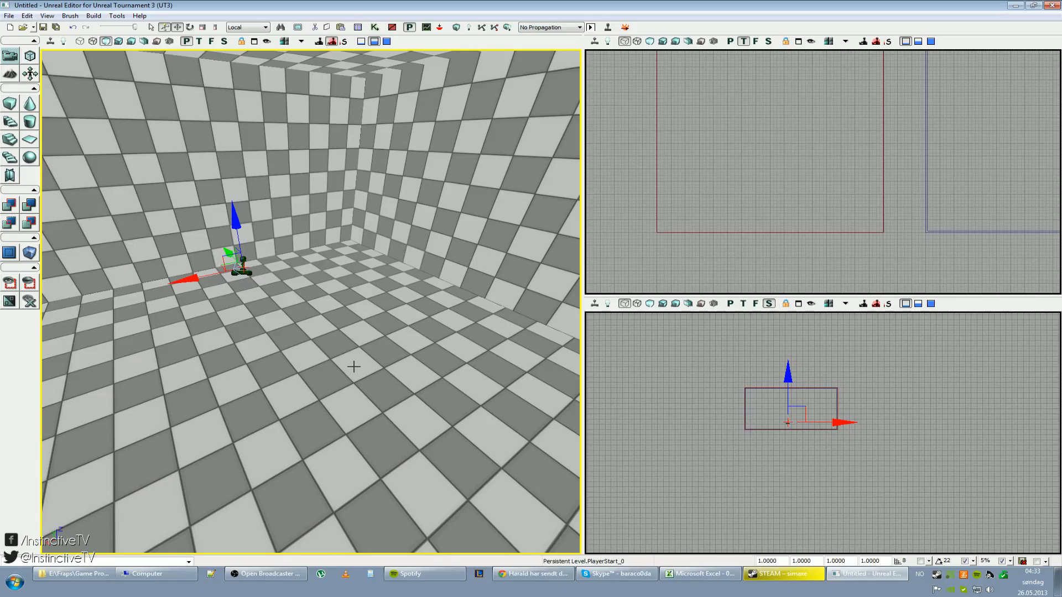
{"action": "key", "text": "Home"}
{"action": "scroll", "coordinate": [364, 360], "scroll_direction": "down", "scroll_amount": 5}
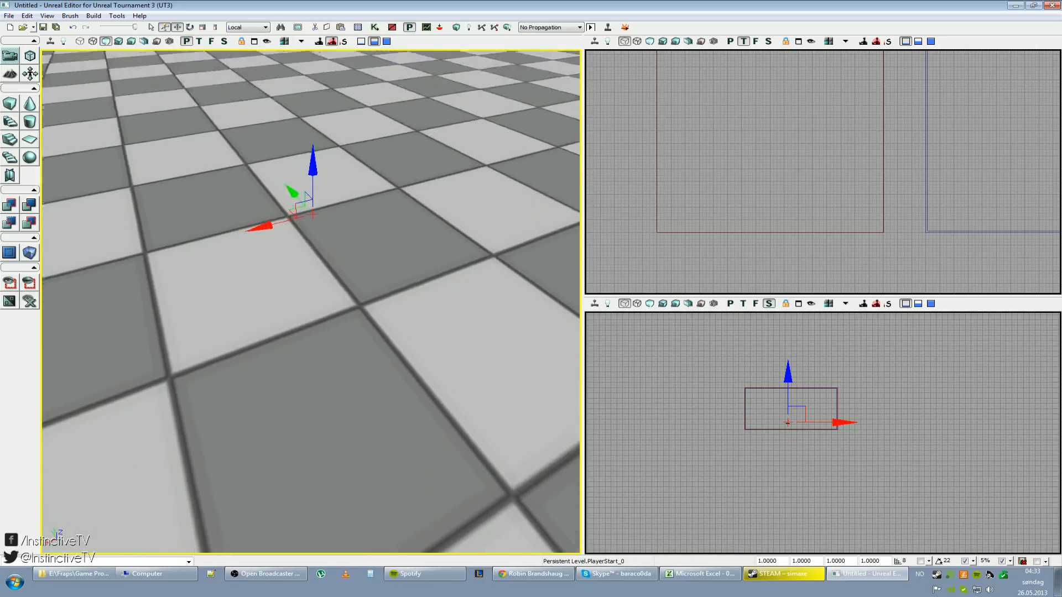
{"action": "key", "text": "l"}
{"action": "left_click", "coordinate": [364, 360]}
{"action": "mouse_move", "coordinate": [364, 360]}
{"action": "right_mouse_down"}
{"action": "mouse_move", "coordinate": [364, 298]}
{"action": "mouse_move", "coordinate": [364, 359]}
{"action": "right_mouse_up"}
{"action": "left_click_drag", "start_coordinate": [345, 334], "coordinate": [351, 196]}
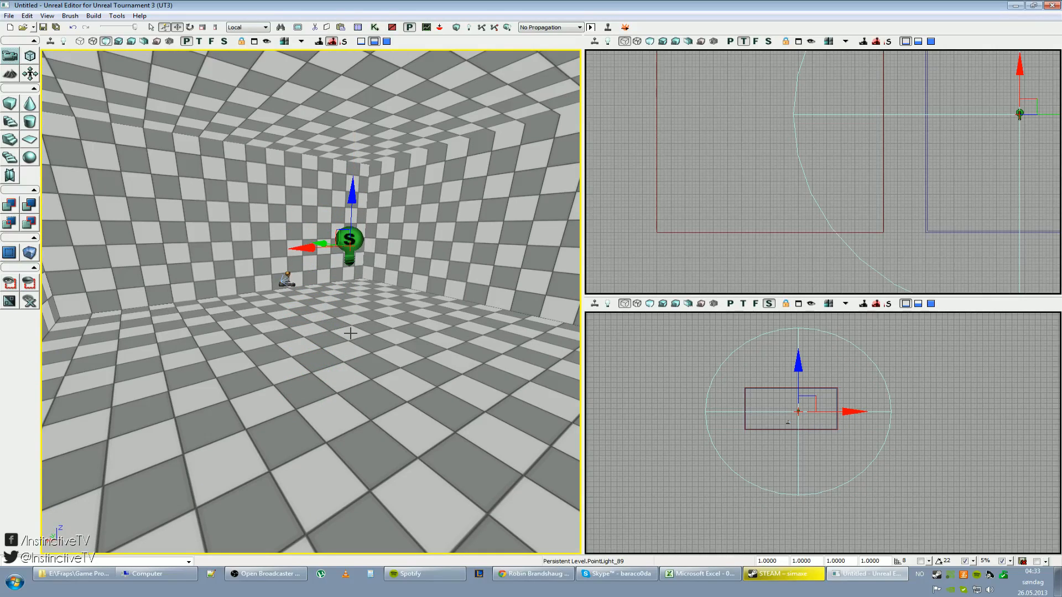
{"action": "mouse_move", "coordinate": [321, 243]}
{"action": "left_mouse_down"}
{"action": "mouse_move", "coordinate": [170, 244]}
{"action": "mouse_move", "coordinate": [333, 244]}
{"action": "left_mouse_up"}
{"action": "right_click_drag", "start_coordinate": [358, 313], "coordinate": [397, 271]}
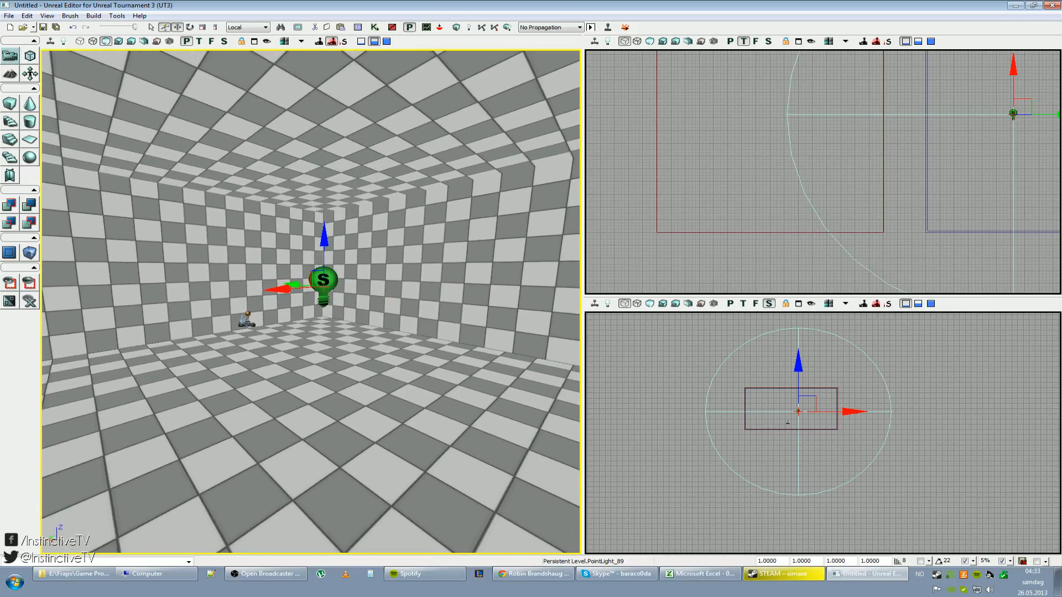
Step: Switch the perspective view to lit mode and raise the point light slightly
{"action": "left_click", "coordinate": [118, 42]}
{"action": "mouse_move", "coordinate": [324, 235]}
{"action": "left_mouse_down"}
{"action": "mouse_move", "coordinate": [324, 83]}
{"action": "mouse_move", "coordinate": [324, 326]}
{"action": "mouse_move", "coordinate": [324, 223]}
{"action": "left_mouse_up"}
{"action": "mouse_move", "coordinate": [324, 222]}
{"action": "right_mouse_down"}
{"action": "mouse_move", "coordinate": [287, 188]}
{"action": "mouse_move", "coordinate": [310, 221]}
{"action": "right_mouse_up"}
{"action": "left_click_drag", "start_coordinate": [395, 222], "coordinate": [407, 262]}
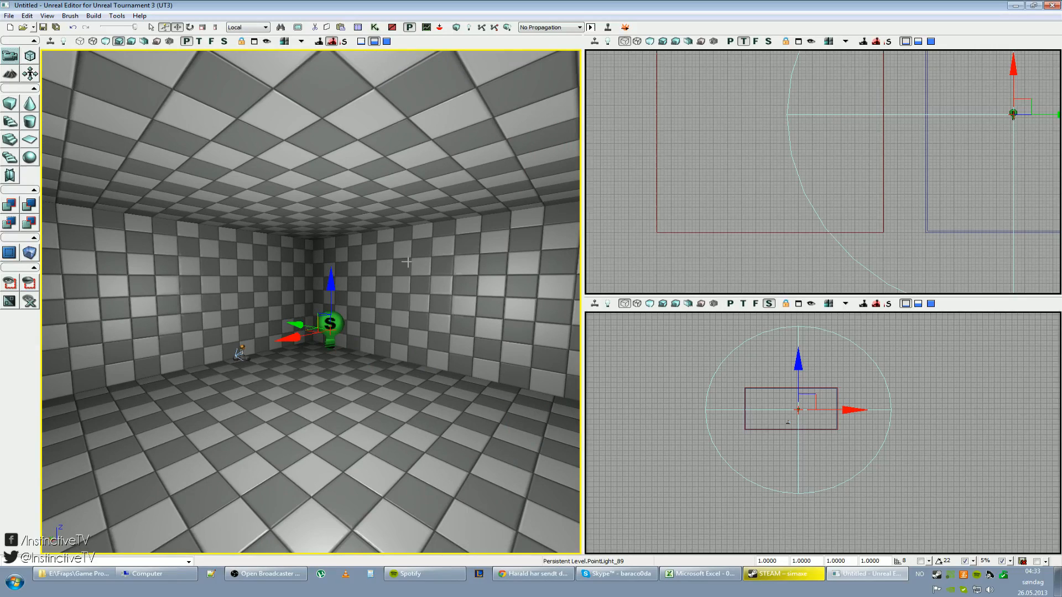
Step: Playtest the room with the point light before building lighting, and exit the game
{"action": "right_click_drag", "start_coordinate": [364, 332], "coordinate": [401, 350]}
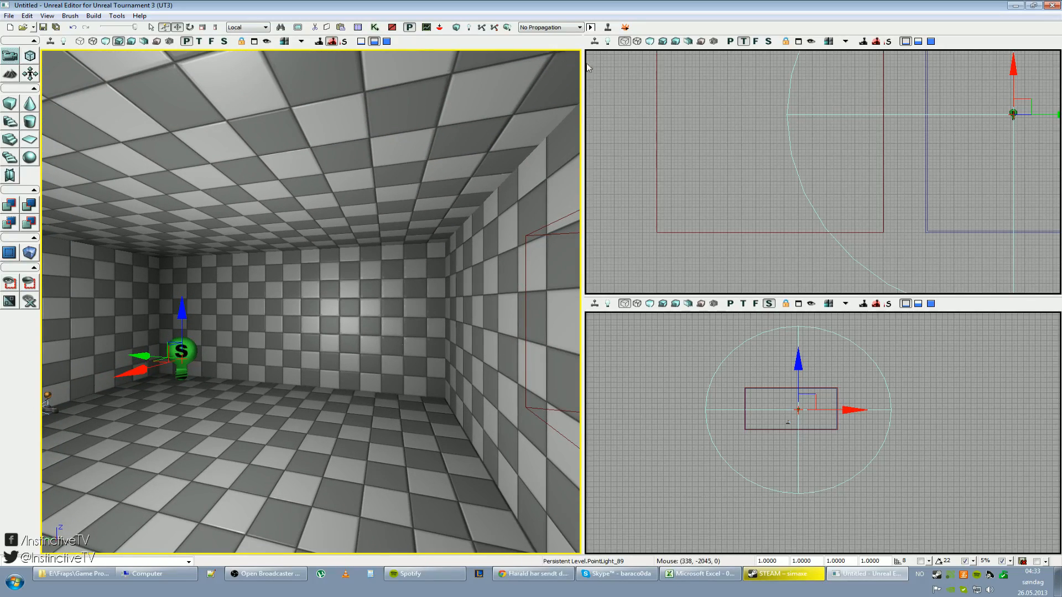
{"action": "left_click", "coordinate": [608, 27]}
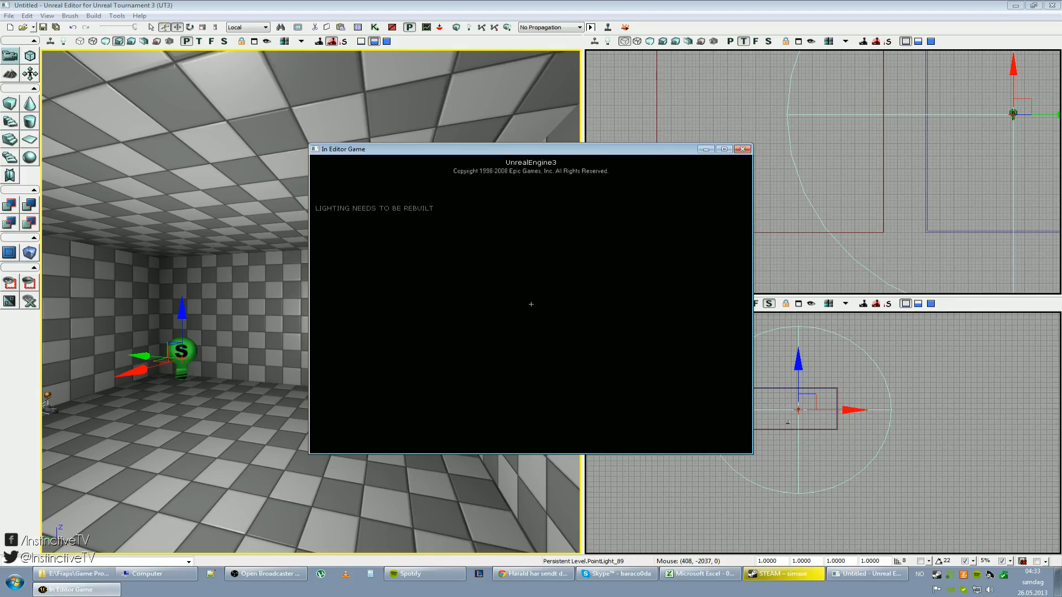
{"action": "key", "text": "Escape"}
Step: Build the level's lighting, and playtest the lit room in an editor game window
{"action": "left_click_drag", "start_coordinate": [353, 322], "coordinate": [299, 354]}
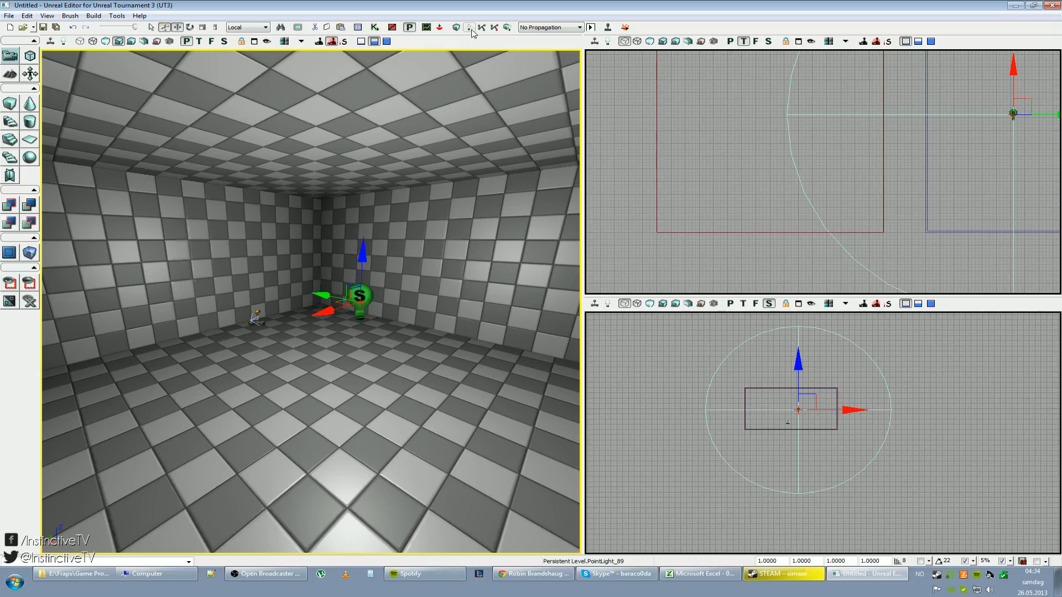
{"action": "left_click", "coordinate": [472, 31]}
{"action": "left_click", "coordinate": [509, 350]}
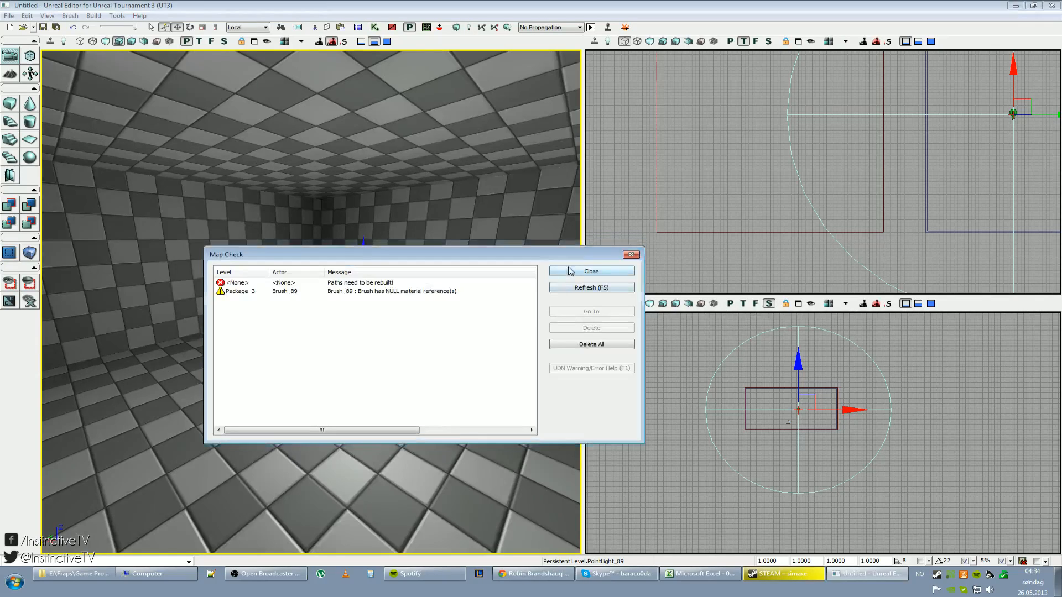
{"action": "left_click", "coordinate": [566, 278]}
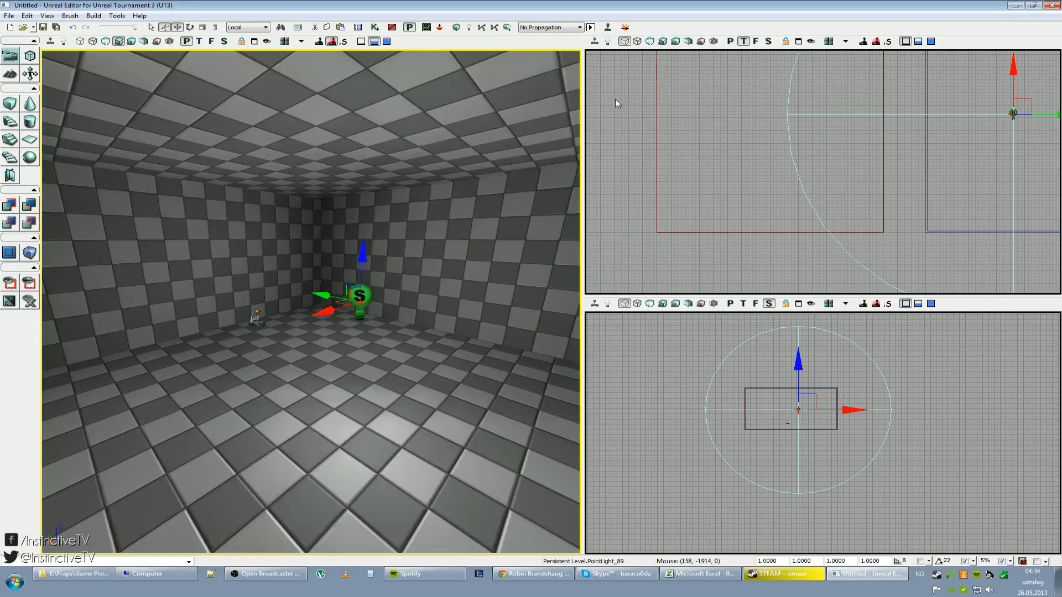
{"action": "left_click", "coordinate": [608, 28]}
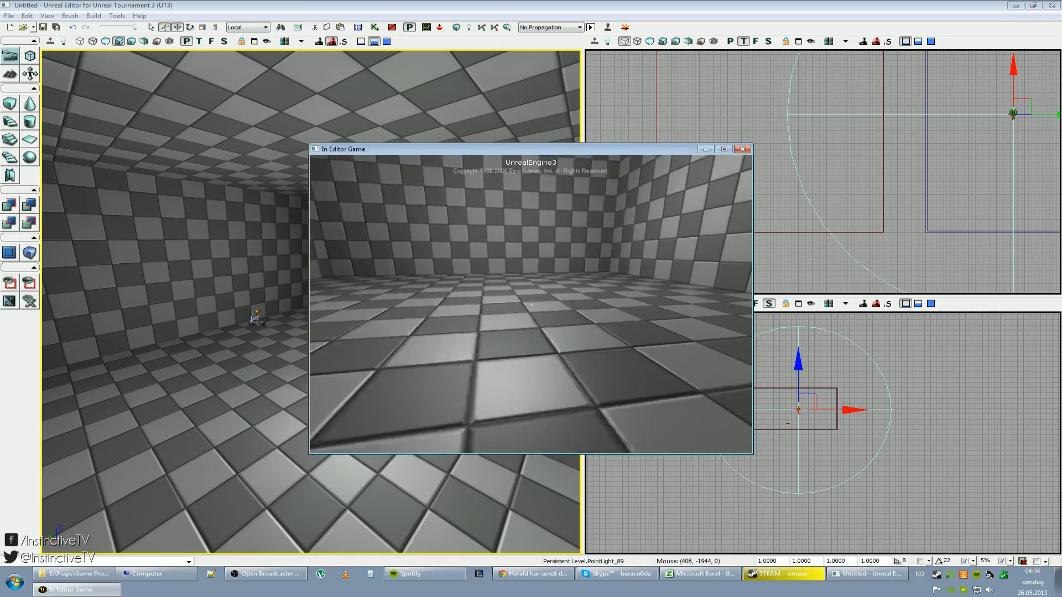
{"action": "key", "text": "Escape"}
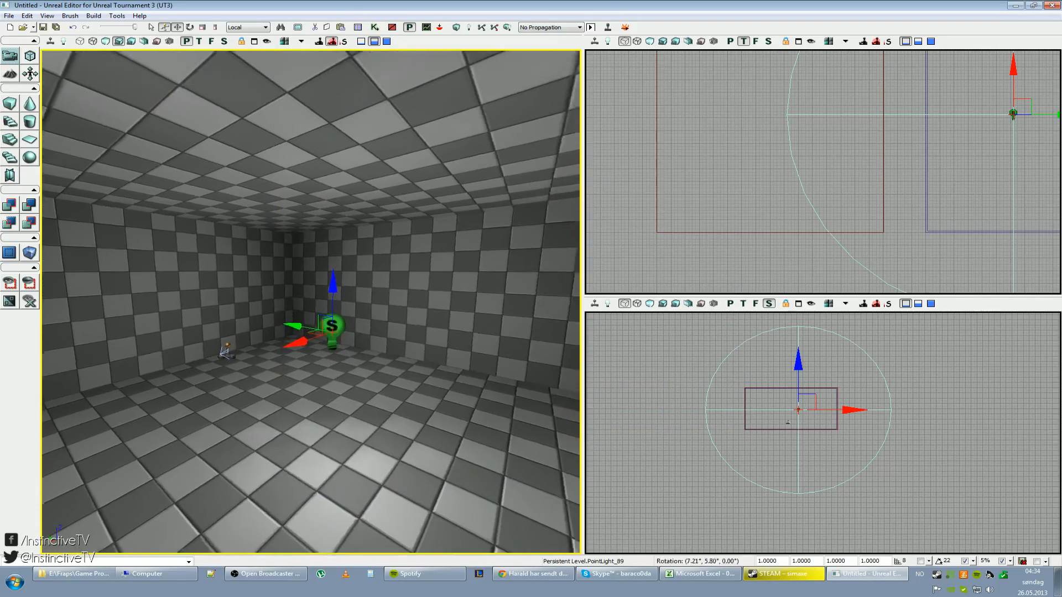
Step: Move the point light along the X axis to the room's centre and view the changed lighting
{"action": "right_click_drag", "start_coordinate": [360, 395], "coordinate": [282, 419]}
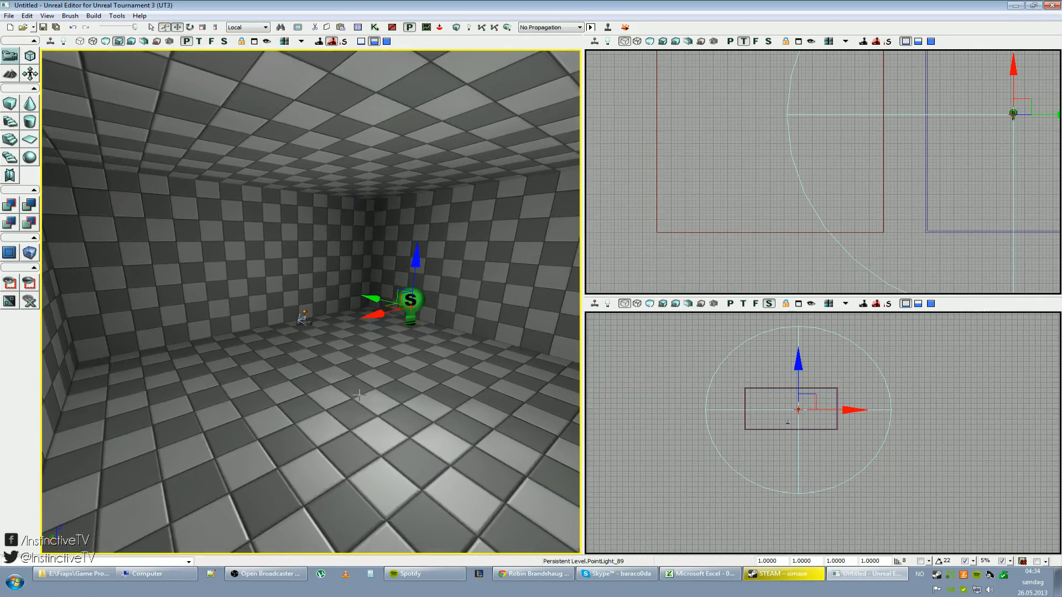
{"action": "left_click_drag", "start_coordinate": [857, 410], "coordinate": [850, 410]}
{"action": "left_click_drag", "start_coordinate": [405, 333], "coordinate": [376, 364]}
{"action": "mouse_move", "coordinate": [376, 364]}
{"action": "right_mouse_down"}
{"action": "mouse_move", "coordinate": [429, 366]}
{"action": "mouse_move", "coordinate": [390, 364]}
{"action": "right_mouse_up"}
{"action": "left_click_drag", "start_coordinate": [376, 364], "coordinate": [387, 398]}
{"action": "right_click_drag", "start_coordinate": [376, 364], "coordinate": [425, 370]}
{"action": "left_click_drag", "start_coordinate": [376, 364], "coordinate": [385, 414]}
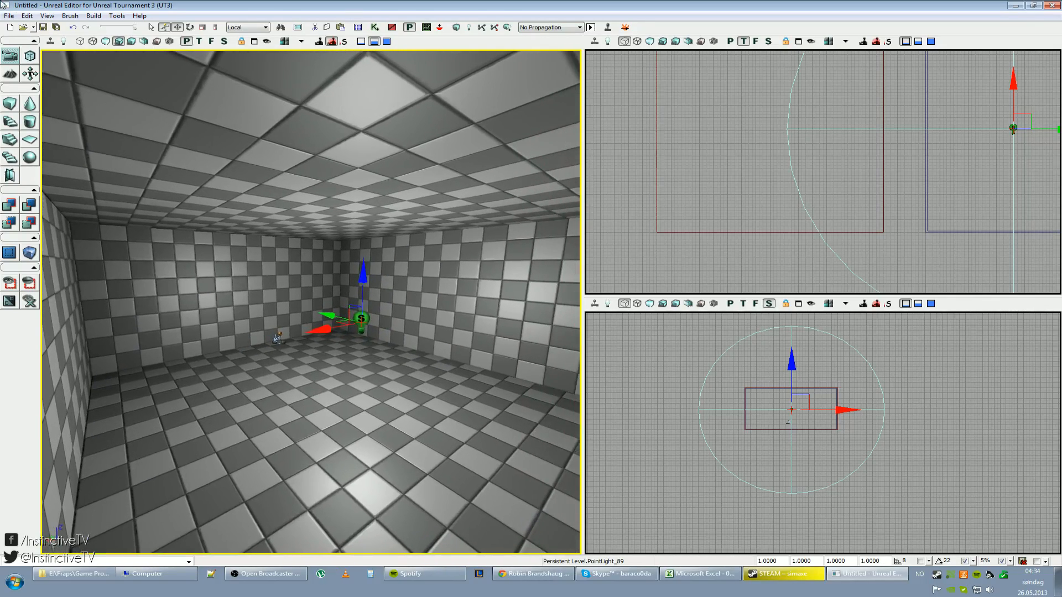
Step: Save the level as DM-my_map in the CustomMaps folder
{"action": "left_click", "coordinate": [42, 28]}
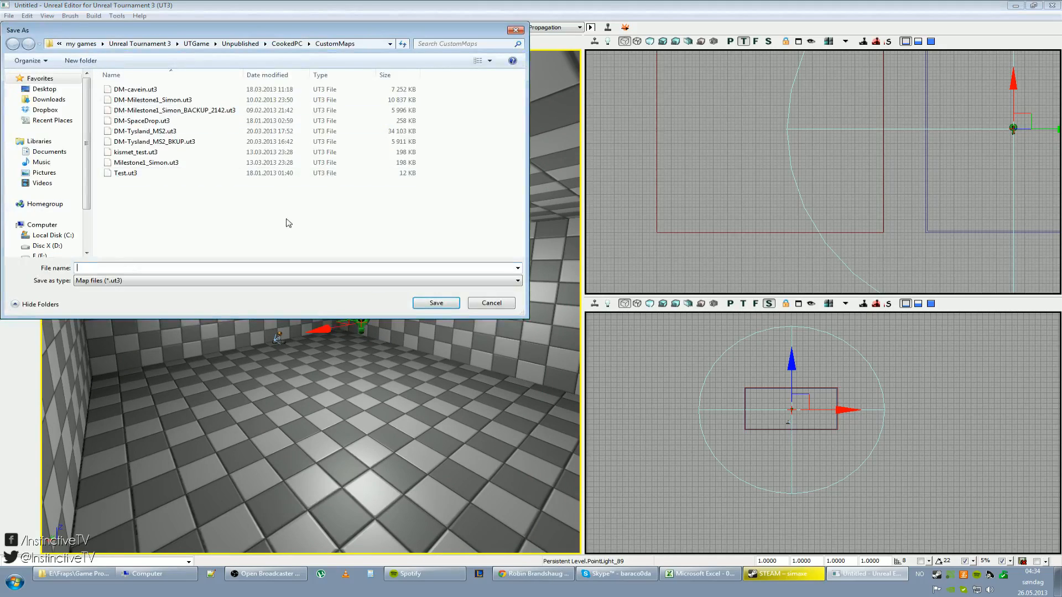
{"action": "type", "text": "my_map"}
{"action": "key", "text": "ctrl+a"}
{"action": "key", "text": "BackSpace"}
{"action": "type", "text": "DM"}
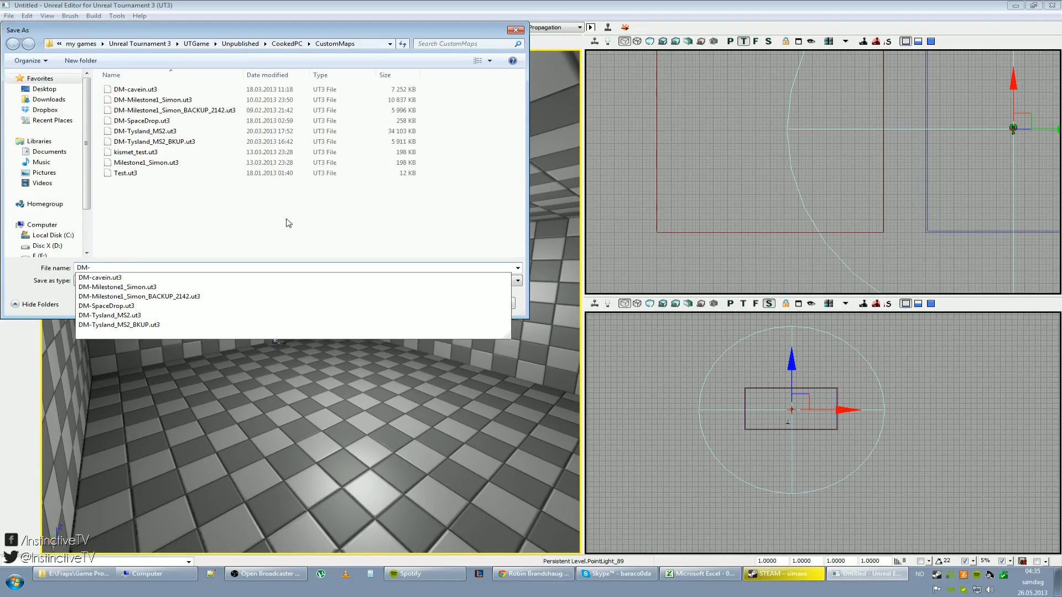
{"action": "type", "text": "-my"}
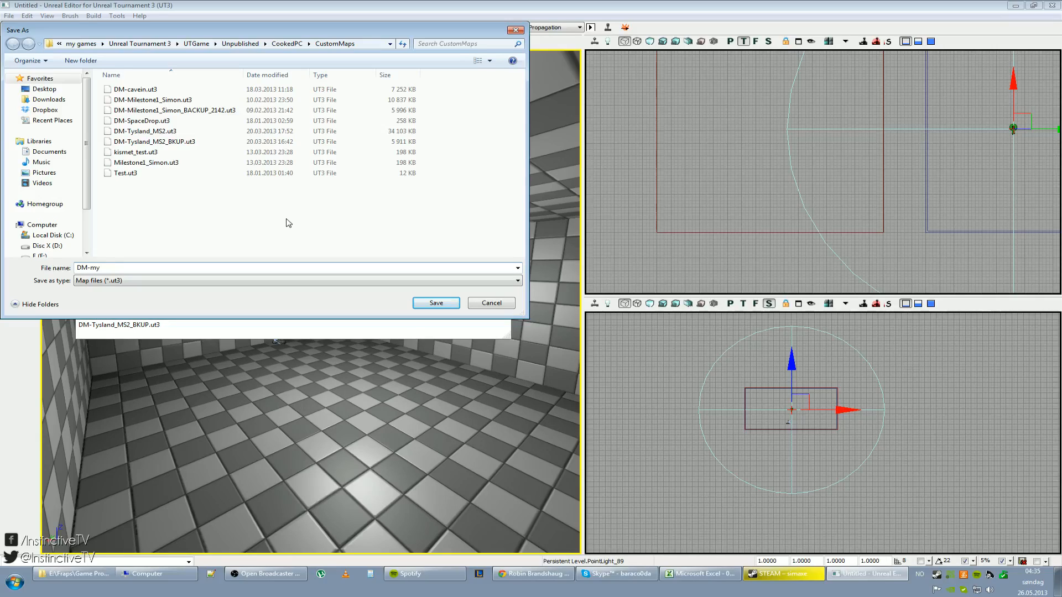
{"action": "type", "text": "_map"}
{"action": "left_click", "coordinate": [436, 304]}
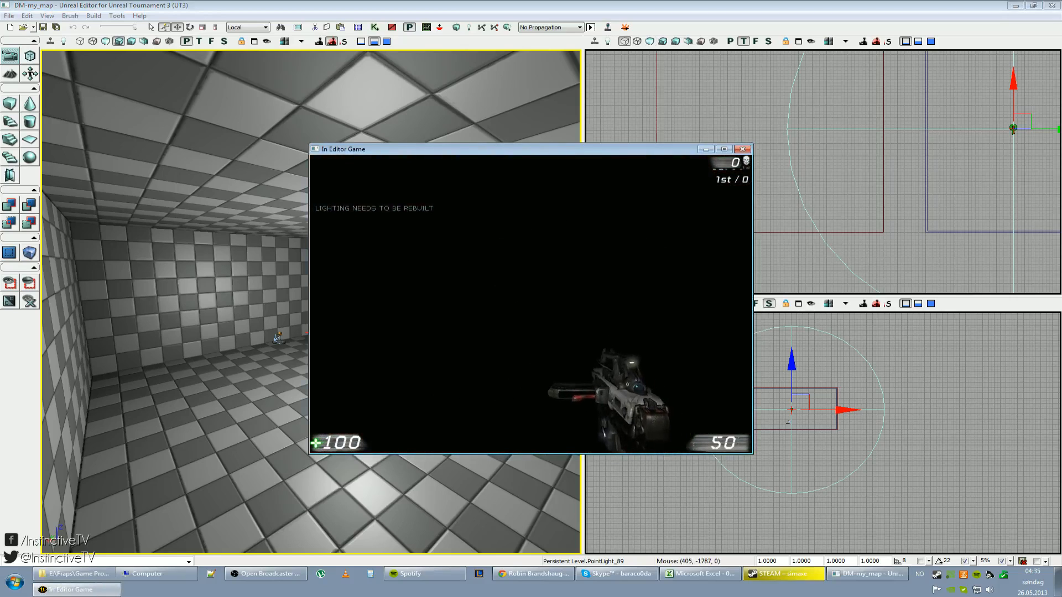
Step: Playtest the saved deathmatch map, fire the weapon a few times and exit the game
{"action": "left_click", "coordinate": [531, 304]}
{"action": "left_click", "coordinate": [531, 305]}
{"action": "left_click", "coordinate": [531, 305]}
{"action": "left_click", "coordinate": [531, 305]}
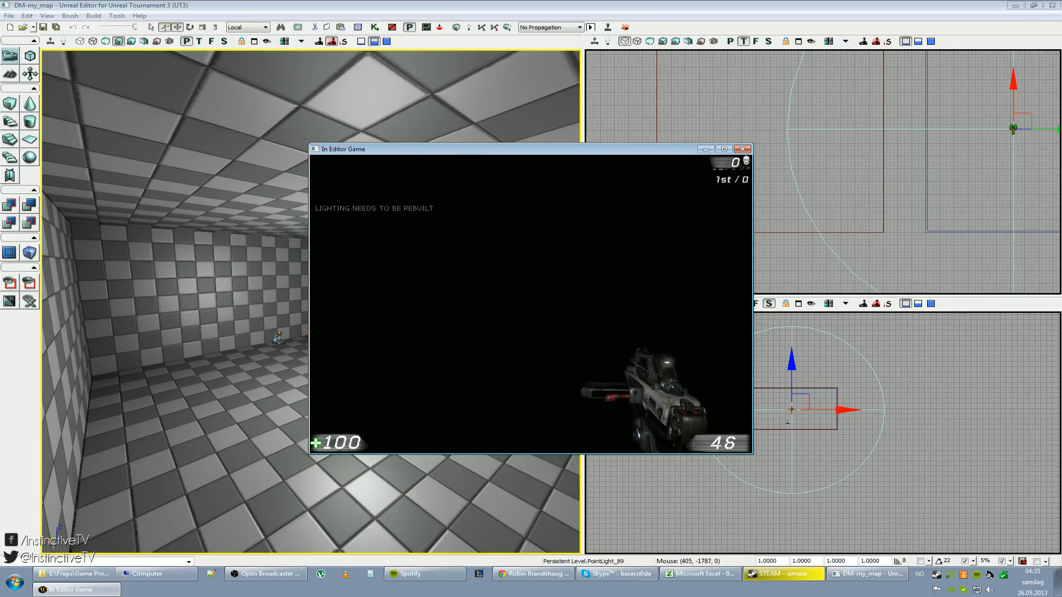
{"action": "key", "text": "Escape"}
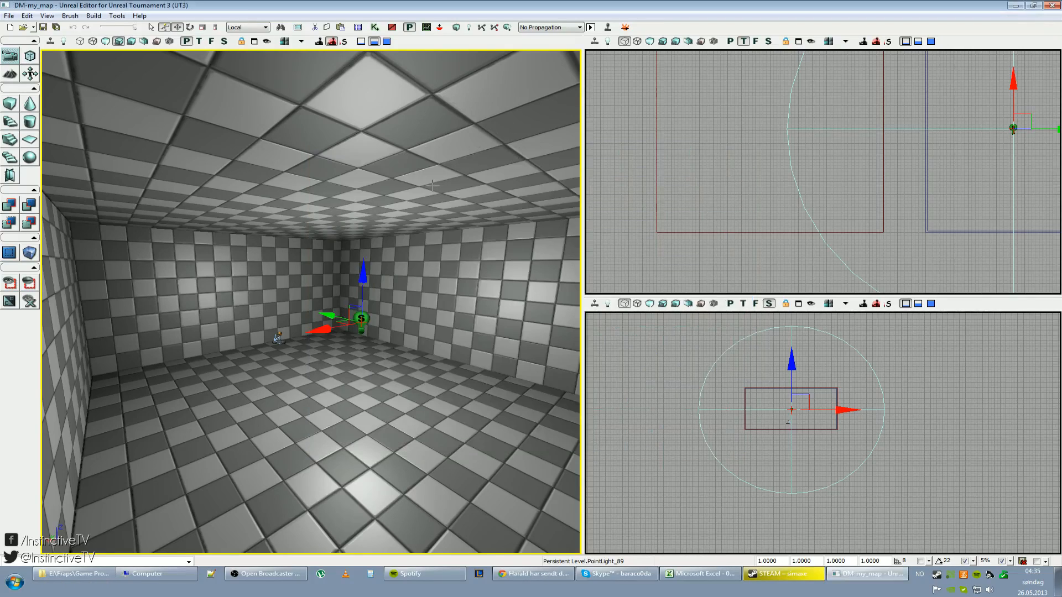
Step: Rebuild the lighting for the moved point light and dismiss the Map Check report
{"action": "left_click", "coordinate": [470, 30]}
{"action": "left_click", "coordinate": [512, 349]}
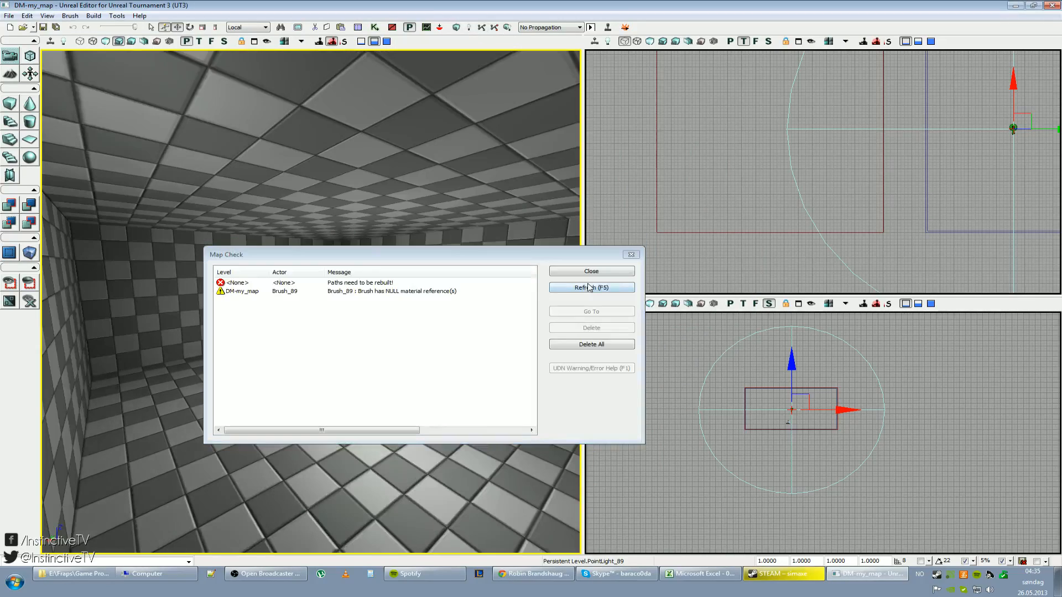
{"action": "left_click", "coordinate": [585, 271]}
Step: Playtest the relit DM-my_map level, walk around the room and exit the game
{"action": "left_click", "coordinate": [608, 27]}
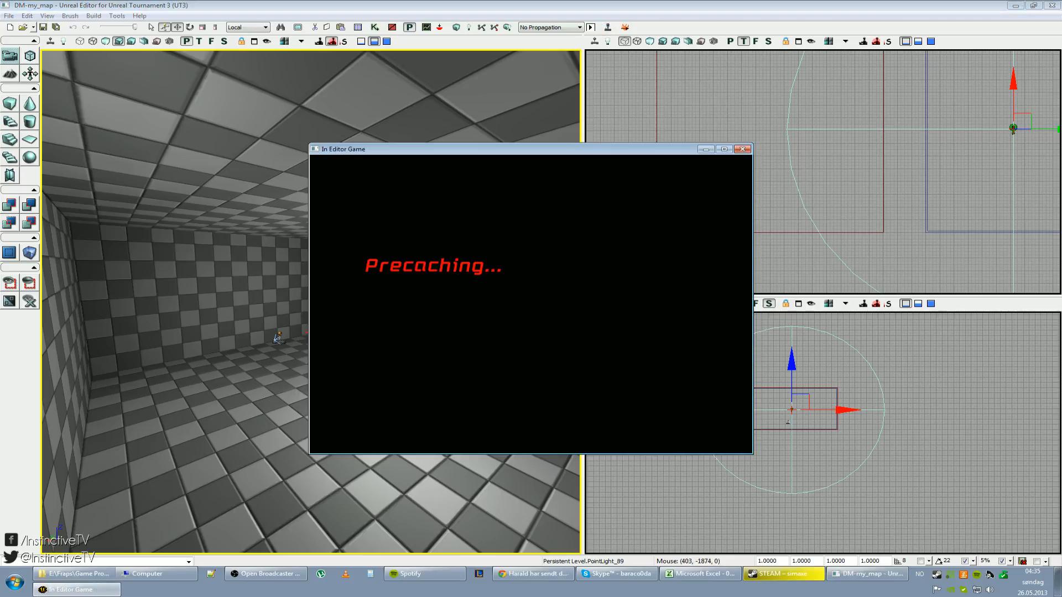
{"action": "key", "text": "w"}
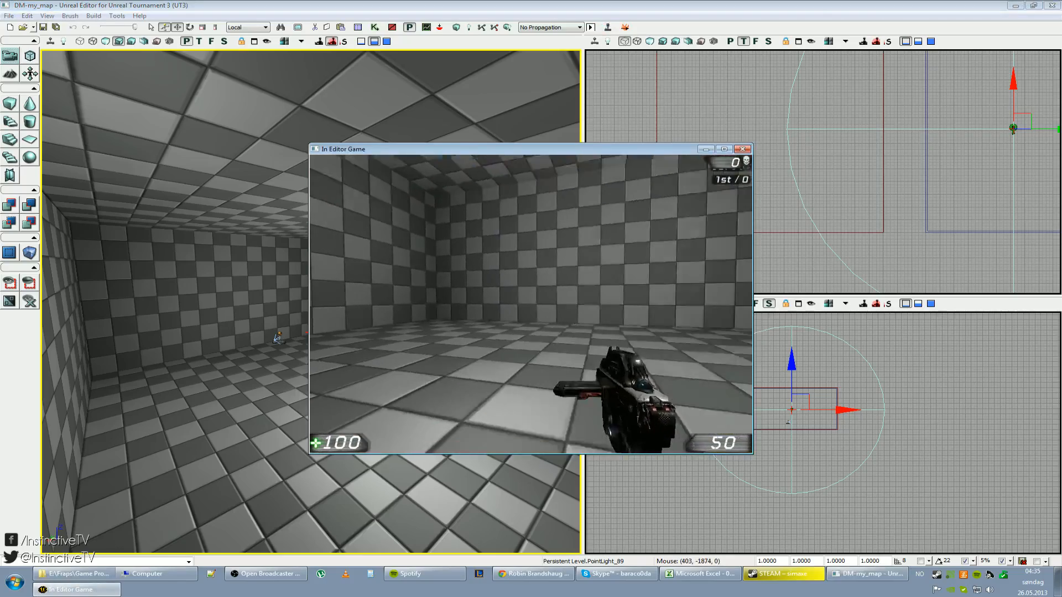
{"action": "key", "text": "w"}
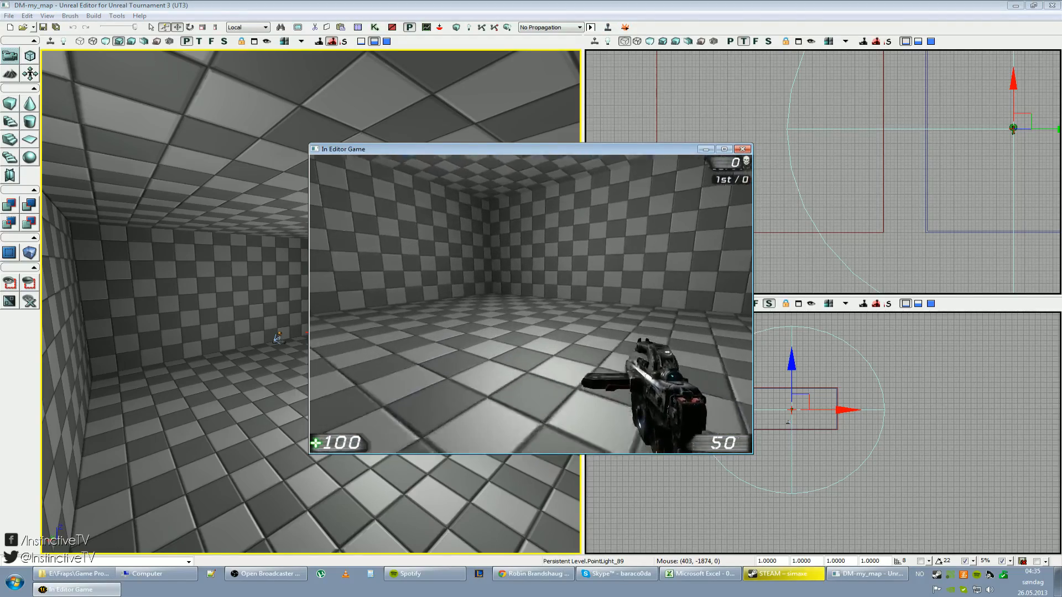
{"action": "key", "text": "w"}
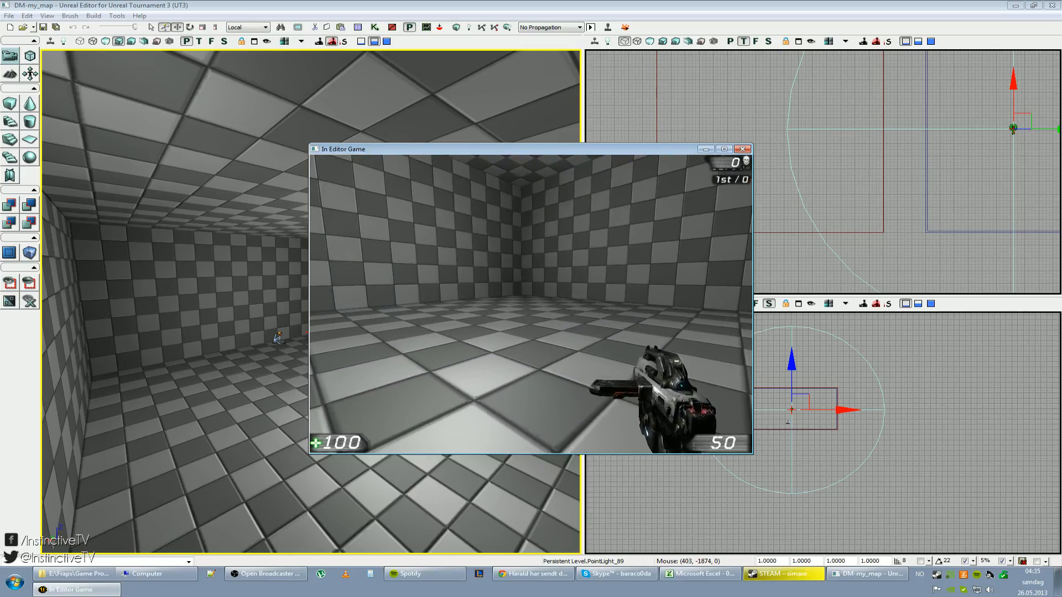
{"action": "key", "text": "Escape"}
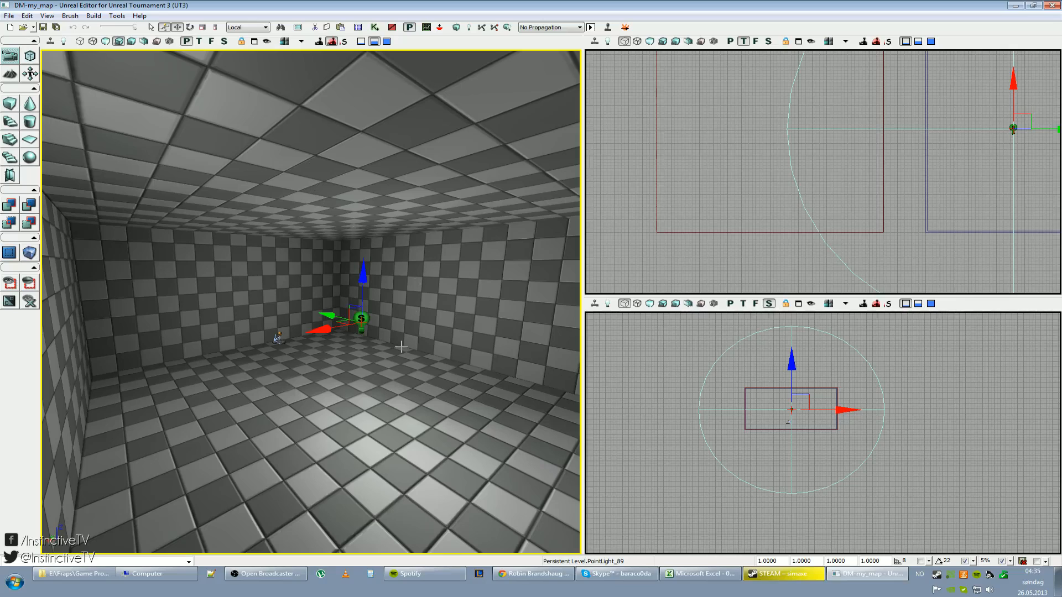
Step: Duplicate the PlayerStart and place the copy on the opposite side of the room
{"action": "left_click_drag", "start_coordinate": [309, 274], "coordinate": [290, 318]}
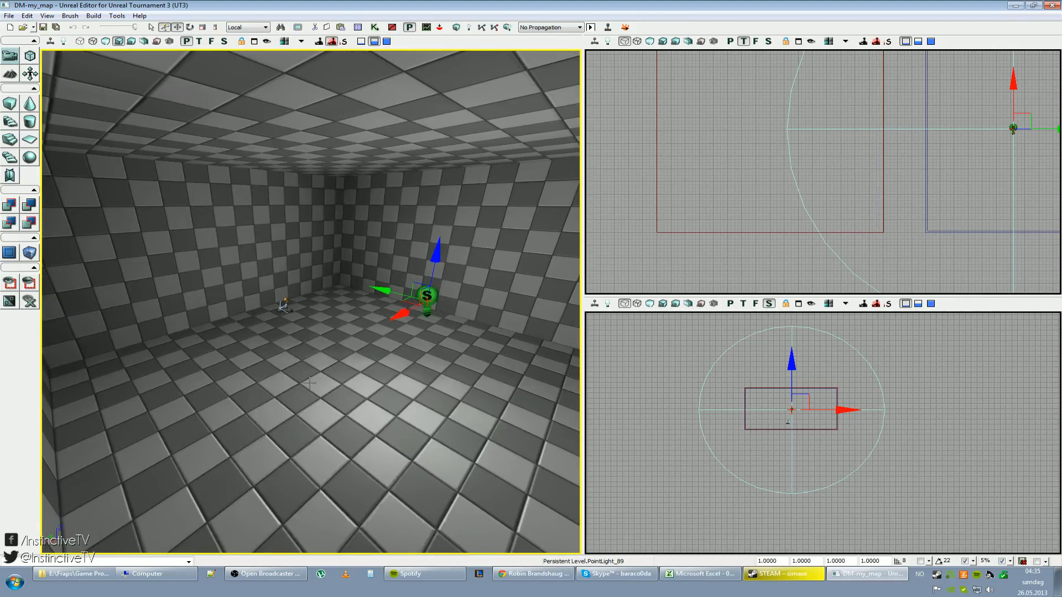
{"action": "left_click", "coordinate": [287, 307]}
{"action": "right_click_drag", "start_coordinate": [287, 307], "coordinate": [288, 338]}
{"action": "left_click_drag", "start_coordinate": [288, 338], "coordinate": [301, 302]}
{"action": "right_click_drag", "start_coordinate": [302, 302], "coordinate": [306, 282]}
{"action": "left_click_drag", "start_coordinate": [305, 282], "coordinate": [307, 315]}
{"action": "right_click_drag", "start_coordinate": [307, 316], "coordinate": [346, 325]}
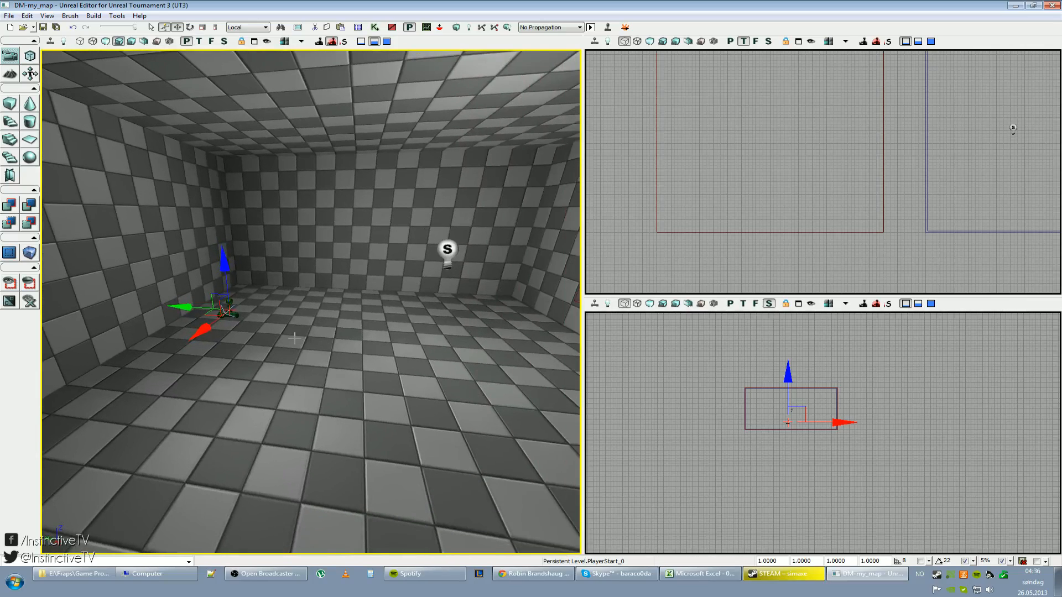
{"action": "scroll", "coordinate": [295, 338], "scroll_direction": "up", "scroll_amount": 1}
{"action": "scroll", "coordinate": [294, 339], "scroll_direction": "down", "scroll_amount": 1}
{"action": "right_click_drag", "start_coordinate": [302, 334], "coordinate": [352, 334]}
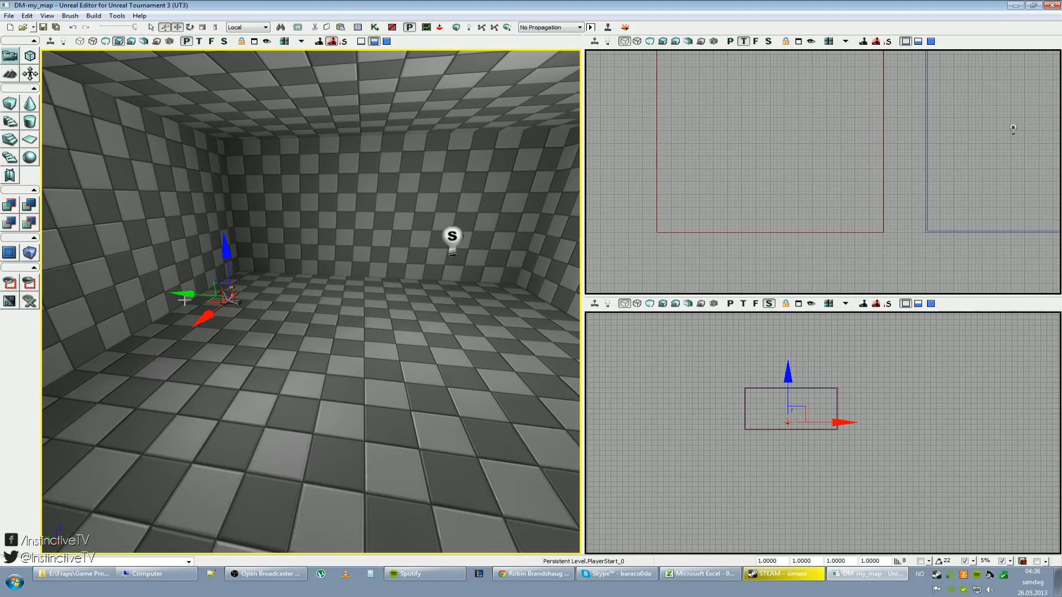
{"action": "left_click_drag", "start_coordinate": [183, 295], "coordinate": [518, 303]}
{"action": "right_click_drag", "start_coordinate": [170, 308], "coordinate": [221, 310]}
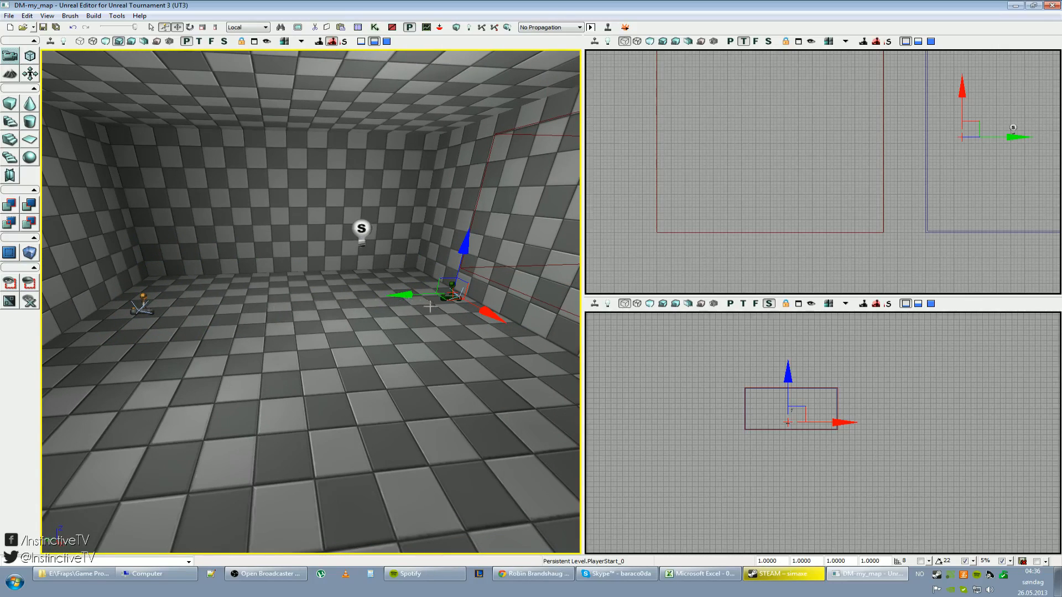
Step: Duplicate the PlayerStart twice more and spread the copies across the room floor
{"action": "left_click_drag", "start_coordinate": [476, 308], "coordinate": [427, 280], "text": "alt"}
{"action": "left_click_drag", "start_coordinate": [361, 270], "coordinate": [250, 271]}
{"action": "left_click_drag", "start_coordinate": [299, 284], "coordinate": [362, 515], "text": "alt"}
{"action": "right_click_drag", "start_coordinate": [299, 282], "coordinate": [328, 310]}
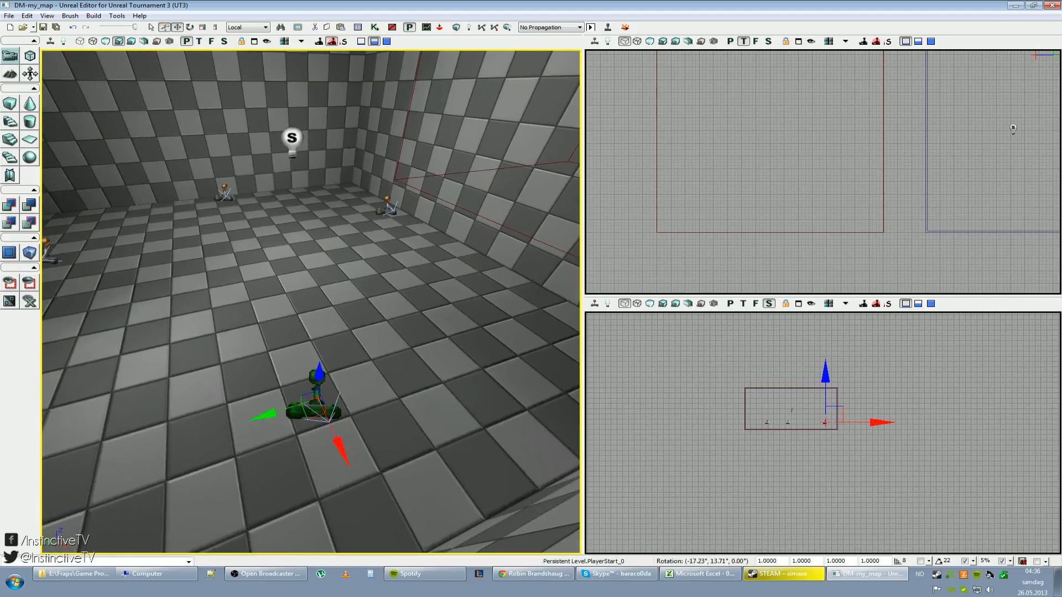
Step: Inspect the duplicated PlayerStarts and the directions their arrows face around the room
{"action": "right_click_drag", "start_coordinate": [380, 424], "coordinate": [392, 362]}
{"action": "left_click_drag", "start_coordinate": [392, 363], "coordinate": [432, 348]}
{"action": "right_click_drag", "start_coordinate": [432, 349], "coordinate": [425, 386]}
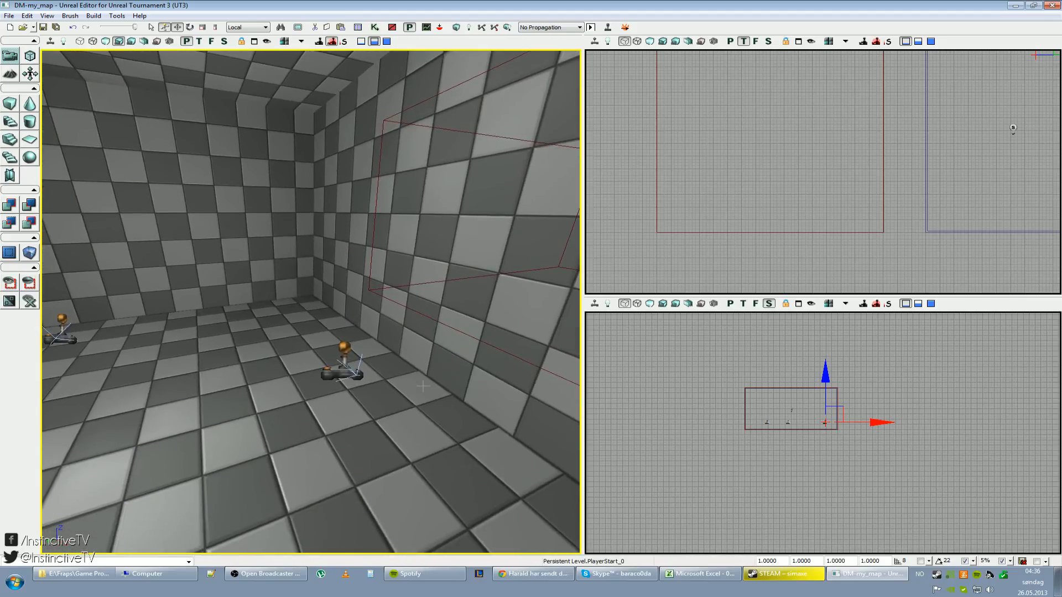
{"action": "left_click_drag", "start_coordinate": [362, 379], "coordinate": [388, 431]}
{"action": "right_click_drag", "start_coordinate": [387, 431], "coordinate": [498, 437]}
{"action": "left_click_drag", "start_coordinate": [498, 437], "coordinate": [520, 382]}
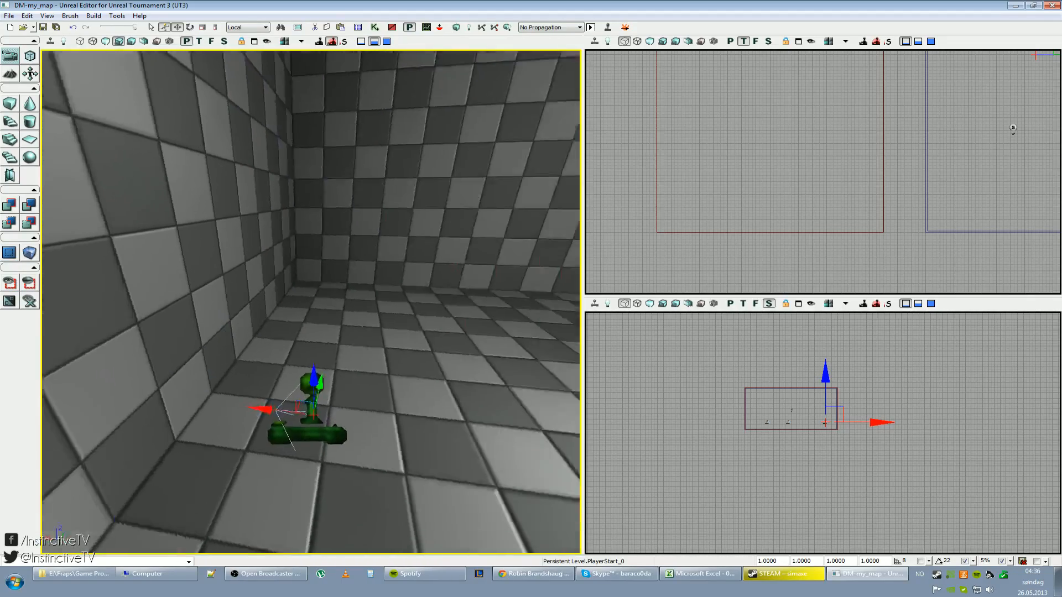
{"action": "right_click_drag", "start_coordinate": [520, 382], "coordinate": [486, 420]}
{"action": "left_click_drag", "start_coordinate": [238, 359], "coordinate": [237, 380]}
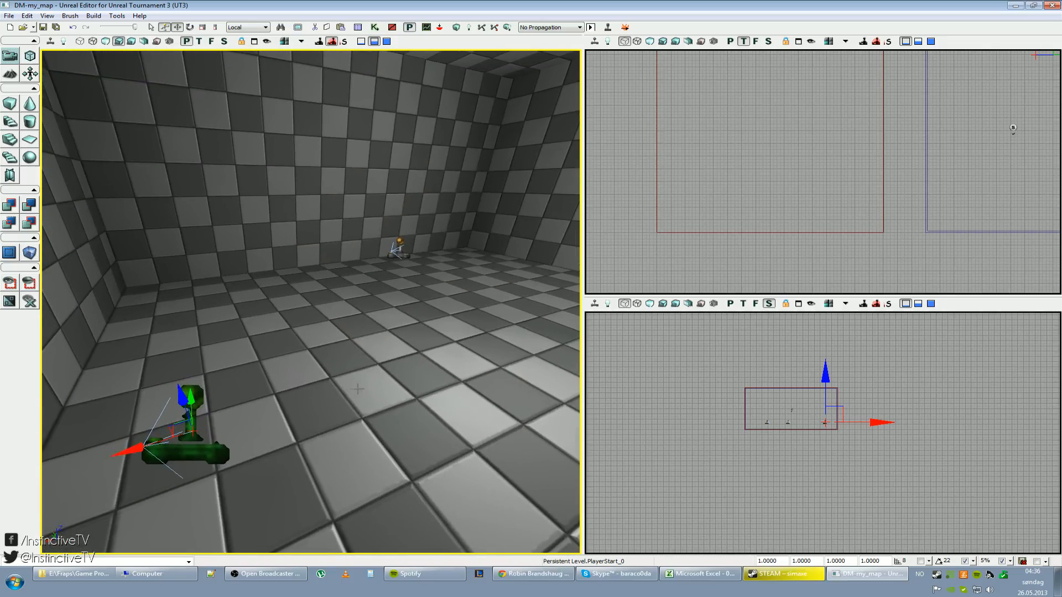
Step: Select the PlayerStart facing the side wall and cycle through its transform modes
{"action": "left_click", "coordinate": [384, 346]}
{"action": "right_click_drag", "start_coordinate": [384, 347], "coordinate": [332, 298]}
{"action": "mouse_move", "coordinate": [332, 299]}
{"action": "left_mouse_down"}
{"action": "mouse_move", "coordinate": [339, 354]}
{"action": "mouse_move", "coordinate": [342, 309]}
{"action": "left_mouse_up"}
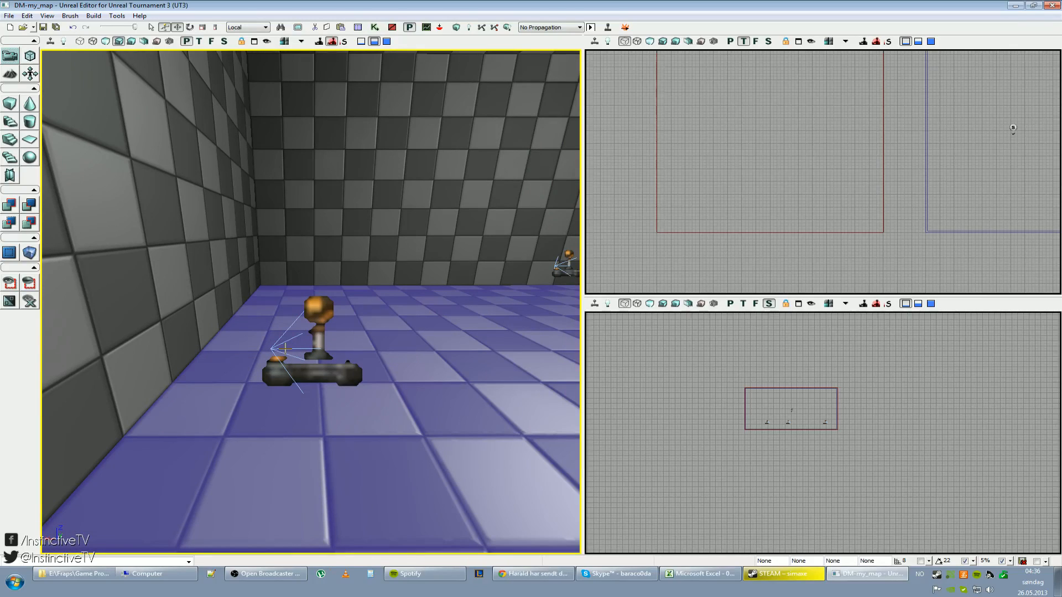
{"action": "left_click", "coordinate": [358, 322]}
{"action": "left_click", "coordinate": [320, 361]}
{"action": "left_click", "coordinate": [313, 377]}
{"action": "right_click_drag", "start_coordinate": [390, 360], "coordinate": [403, 356]}
{"action": "key", "text": "space"}
{"action": "key", "text": "space"}
{"action": "key", "text": "space"}
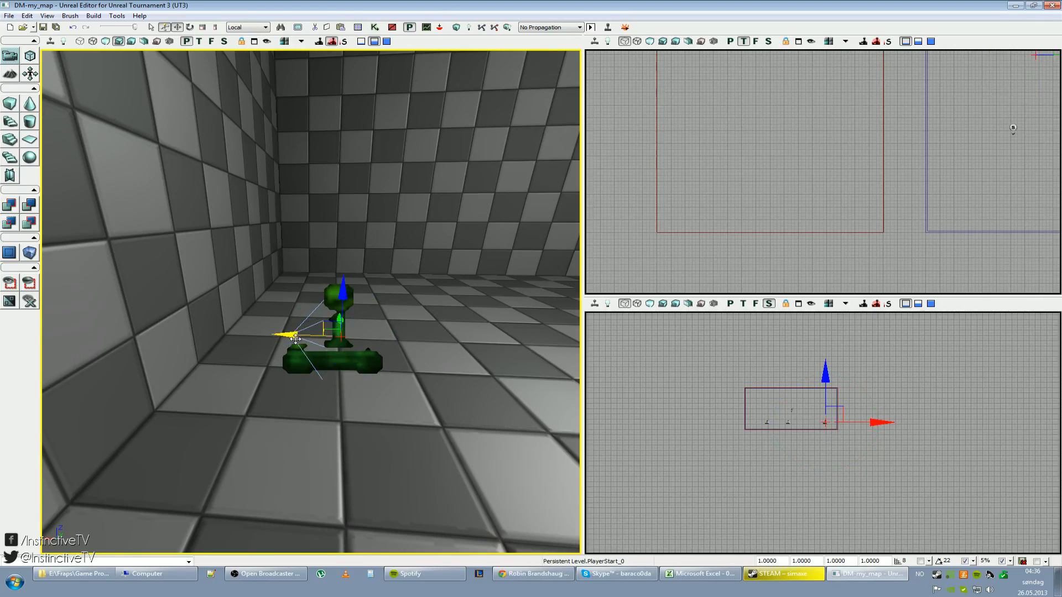
Step: Switch to rotation mode and turn the PlayerStart away from the wall to face the room's interior
{"action": "right_click_drag", "start_coordinate": [471, 348], "coordinate": [472, 348]}
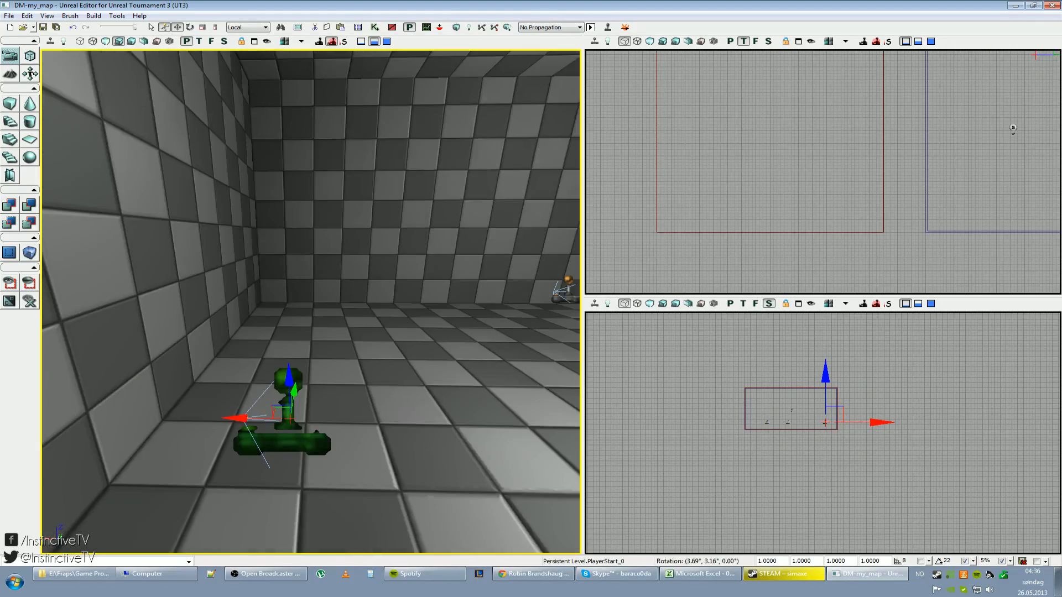
{"action": "left_click_drag", "start_coordinate": [471, 348], "coordinate": [472, 349]}
{"action": "right_click_drag", "start_coordinate": [472, 350], "coordinate": [473, 347]}
{"action": "key", "text": "space"}
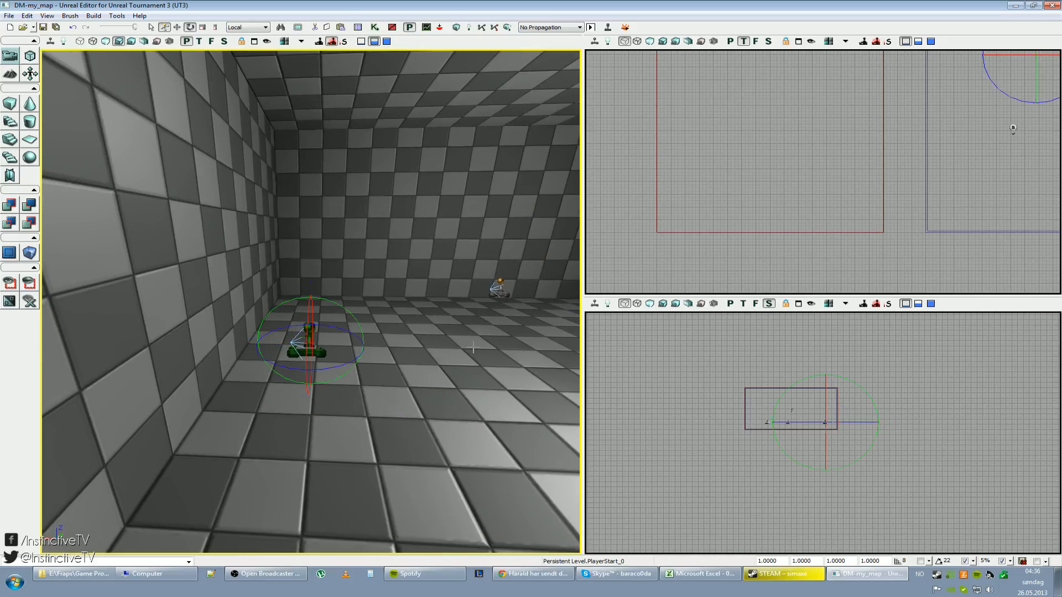
{"action": "key", "text": "space"}
{"action": "key", "text": "space"}
{"action": "key", "text": "space"}
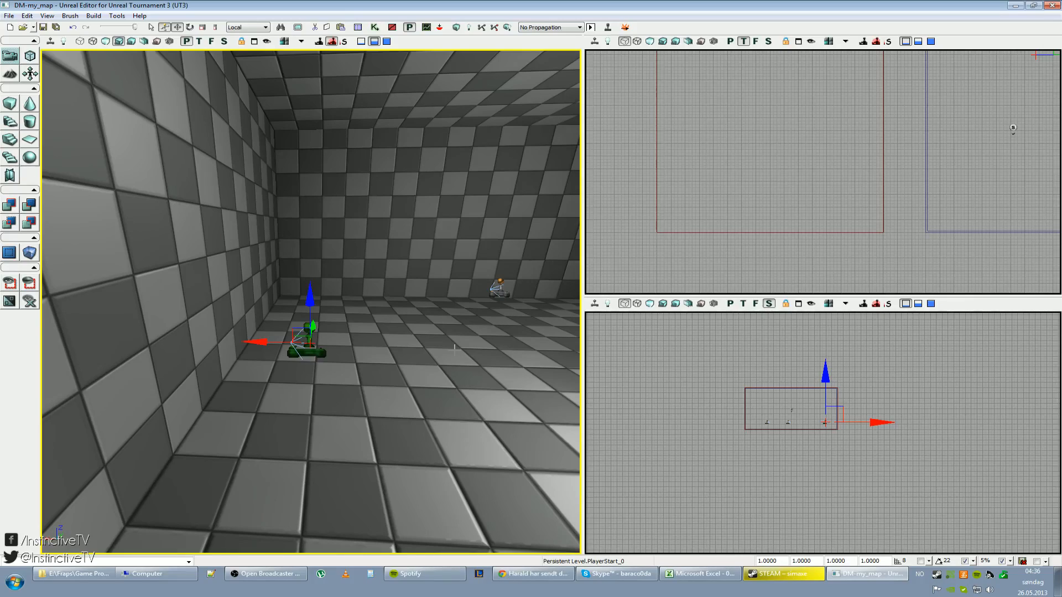
{"action": "key", "text": "space"}
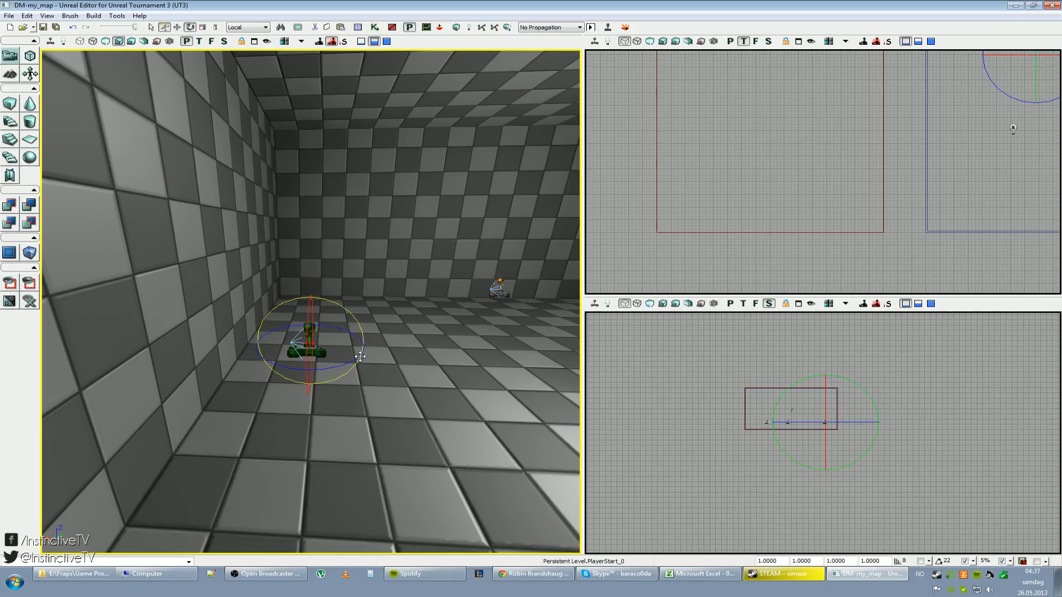
{"action": "left_click_drag", "start_coordinate": [336, 366], "coordinate": [294, 327]}
{"action": "left_click", "coordinate": [294, 363]}
{"action": "right_click_drag", "start_coordinate": [294, 364], "coordinate": [277, 395]}
Step: Rotate a second PlayerStart toward the middle of the room, undoing one unwanted change
{"action": "left_click", "coordinate": [339, 330]}
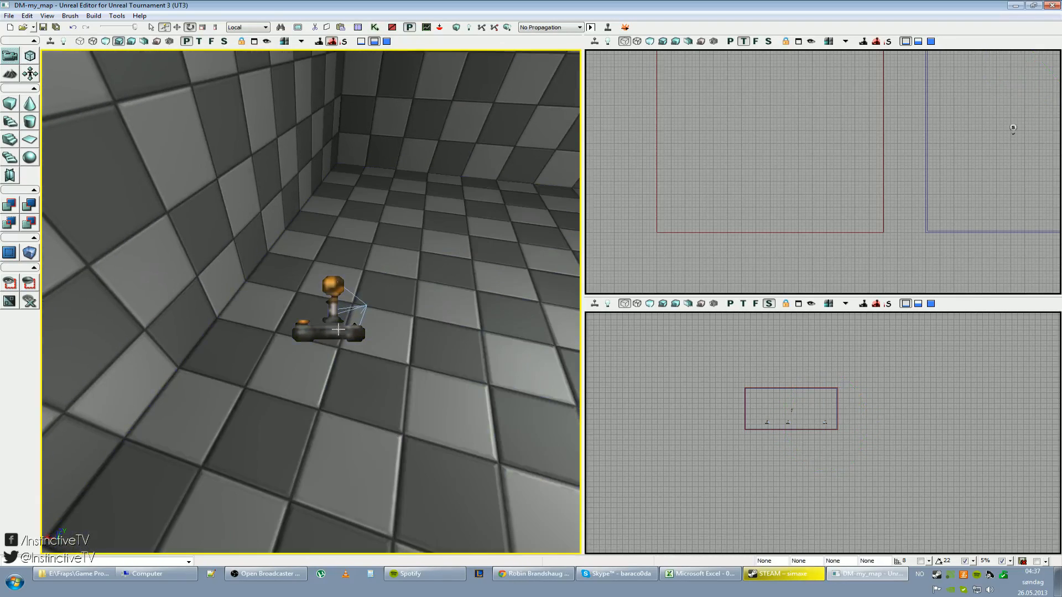
{"action": "left_click", "coordinate": [339, 330]}
{"action": "left_click", "coordinate": [335, 315]}
{"action": "left_click_drag", "start_coordinate": [358, 344], "coordinate": [382, 365]}
{"action": "right_click_drag", "start_coordinate": [384, 367], "coordinate": [437, 332]}
{"action": "left_click_drag", "start_coordinate": [384, 367], "coordinate": [362, 354]}
{"action": "left_click", "coordinate": [363, 353]}
{"action": "left_click_drag", "start_coordinate": [387, 390], "coordinate": [410, 393]}
{"action": "right_click_drag", "start_coordinate": [410, 393], "coordinate": [374, 381]}
{"action": "left_click_drag", "start_coordinate": [373, 382], "coordinate": [352, 360]}
{"action": "key", "text": "ctrl+z"}
Step: Select a third PlayerStart and rotate it to face the middle of the room
{"action": "right_click_drag", "start_coordinate": [351, 359], "coordinate": [409, 354]}
{"action": "left_click_drag", "start_coordinate": [409, 354], "coordinate": [348, 360]}
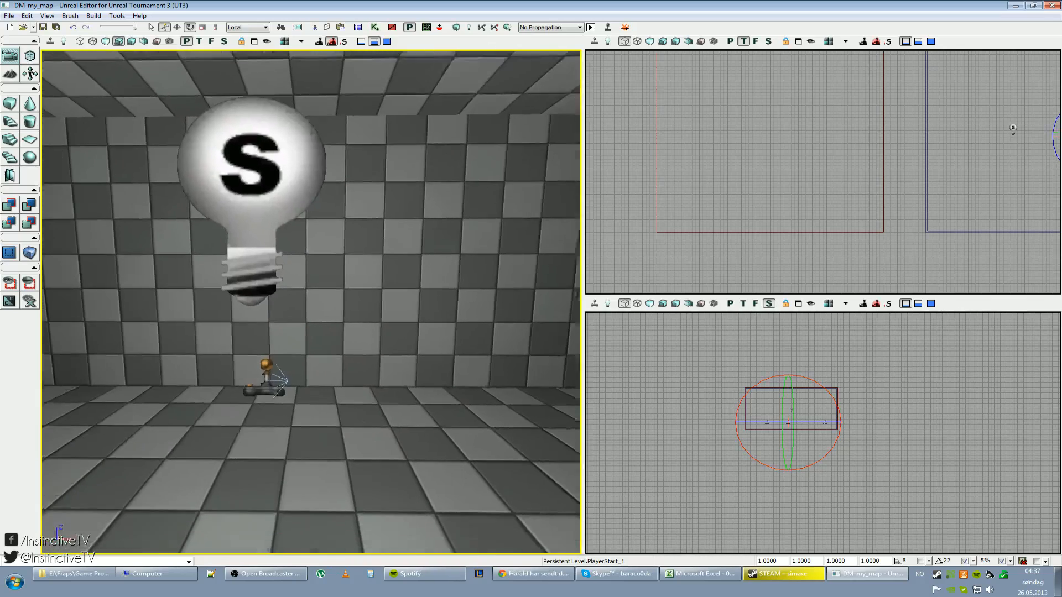
{"action": "right_click_drag", "start_coordinate": [348, 360], "coordinate": [323, 381]}
{"action": "left_click", "coordinate": [305, 358]}
{"action": "left_click_drag", "start_coordinate": [321, 371], "coordinate": [369, 369]}
{"action": "right_click_drag", "start_coordinate": [370, 369], "coordinate": [315, 362]}
{"action": "left_click_drag", "start_coordinate": [316, 362], "coordinate": [310, 426]}
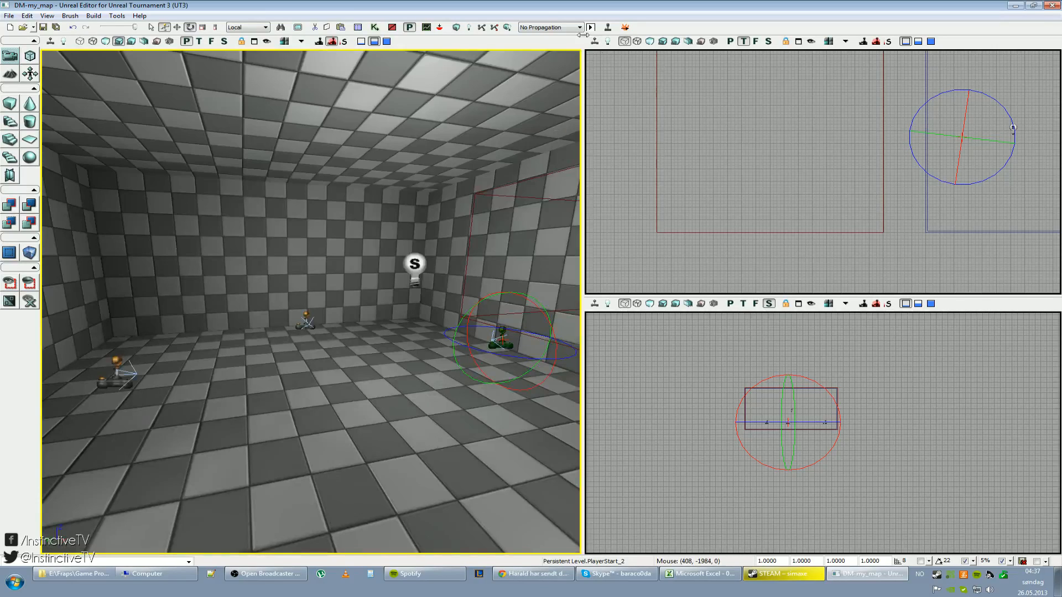
Step: Playtest the level in the editor, exit the game and look around the room at the PlayerStarts
{"action": "left_click", "coordinate": [590, 27]}
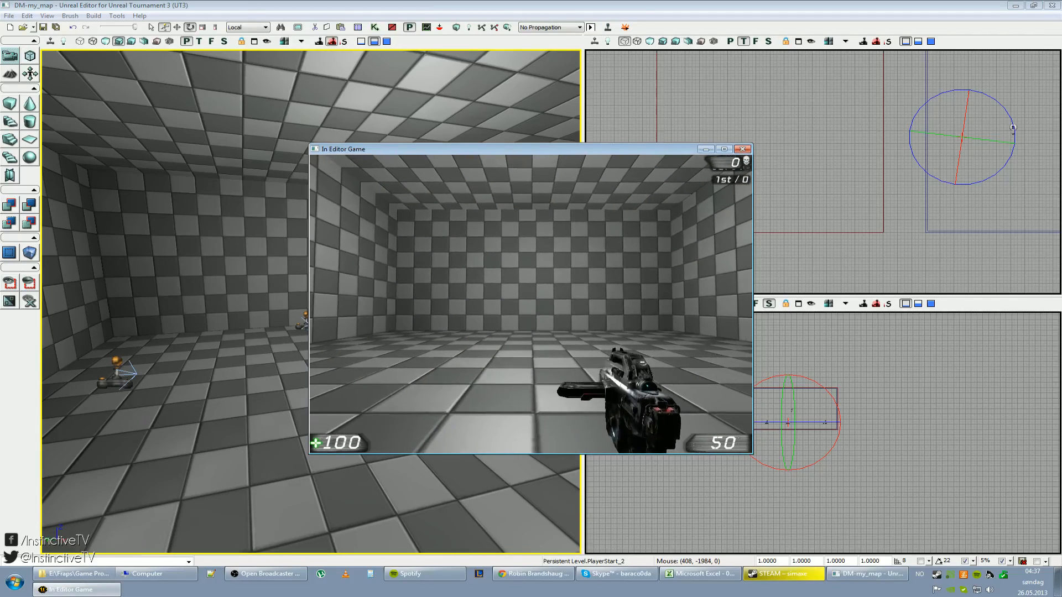
{"action": "key", "text": "Escape"}
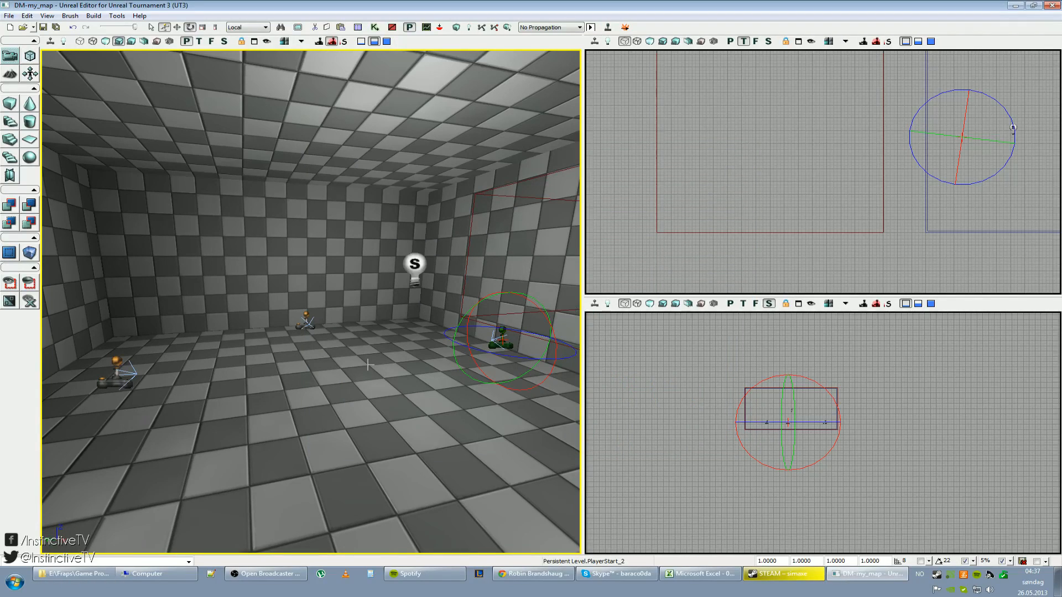
{"action": "left_click_drag", "start_coordinate": [370, 365], "coordinate": [373, 332]}
{"action": "right_click_drag", "start_coordinate": [373, 331], "coordinate": [338, 326]}
{"action": "left_click_drag", "start_coordinate": [337, 326], "coordinate": [332, 376]}
{"action": "right_click_drag", "start_coordinate": [331, 376], "coordinate": [249, 378]}
{"action": "left_click_drag", "start_coordinate": [249, 379], "coordinate": [438, 349]}
{"action": "right_click_drag", "start_coordinate": [438, 349], "coordinate": [399, 352]}
{"action": "left_click_drag", "start_coordinate": [398, 351], "coordinate": [401, 310]}
{"action": "right_click_drag", "start_coordinate": [401, 309], "coordinate": [370, 315]}
{"action": "left_click_drag", "start_coordinate": [371, 315], "coordinate": [381, 343]}
{"action": "right_click_drag", "start_coordinate": [382, 343], "coordinate": [310, 349]}
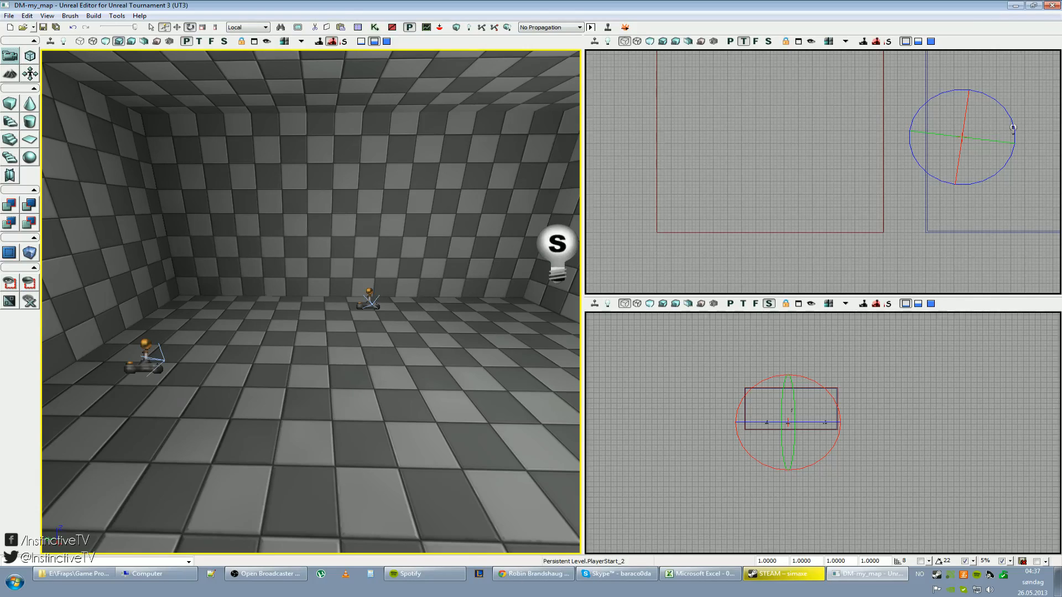
Step: Select the red builder brush in the side view and switch to move mode
{"action": "right_click_drag", "start_coordinate": [870, 504], "coordinate": [802, 498]}
{"action": "left_click", "coordinate": [864, 410]}
{"action": "mouse_move", "coordinate": [902, 429]}
{"action": "right_mouse_down"}
{"action": "mouse_move", "coordinate": [907, 470]}
{"action": "mouse_move", "coordinate": [931, 433]}
{"action": "right_mouse_up"}
{"action": "key", "text": "space"}
{"action": "key", "text": "space"}
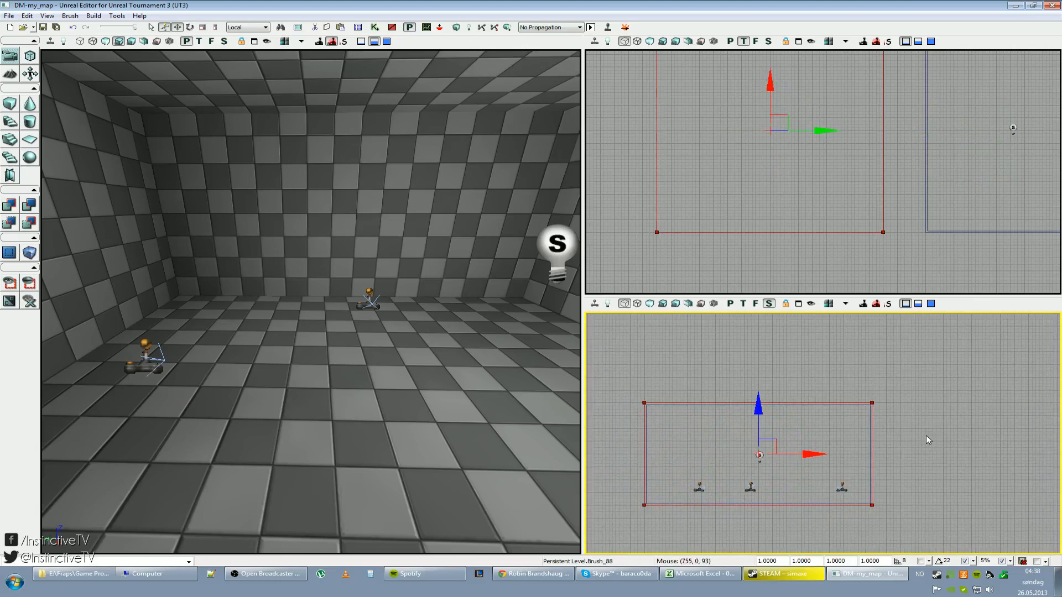
{"action": "mouse_move", "coordinate": [359, 274]}
{"action": "right_mouse_down"}
{"action": "mouse_move", "coordinate": [443, 257]}
{"action": "mouse_move", "coordinate": [432, 255]}
{"action": "right_mouse_up"}
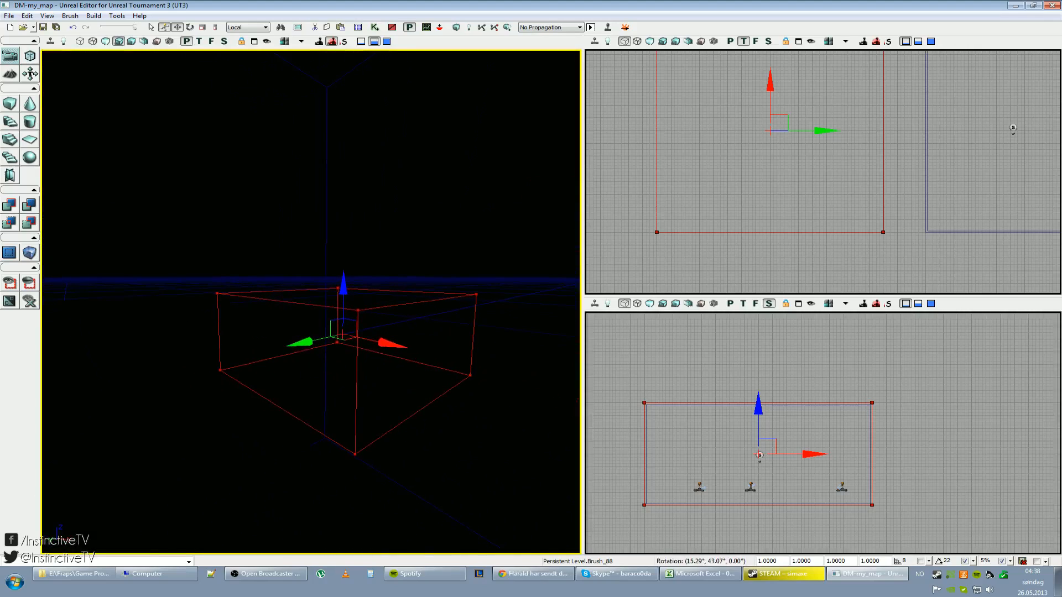
Step: Try to move the builder brush into the room with grid snapping off, and undo the move
{"action": "right_click_drag", "start_coordinate": [848, 254], "coordinate": [736, 288]}
{"action": "scroll", "coordinate": [848, 254], "scroll_direction": "down", "scroll_amount": 6}
{"action": "left_click_drag", "start_coordinate": [774, 187], "coordinate": [906, 187]}
{"action": "scroll", "coordinate": [820, 207], "scroll_direction": "up", "scroll_amount": 4}
{"action": "right_click_drag", "start_coordinate": [820, 206], "coordinate": [704, 182]}
{"action": "scroll", "coordinate": [840, 182], "scroll_direction": "up", "scroll_amount": 6}
{"action": "right_click_drag", "start_coordinate": [839, 181], "coordinate": [879, 151]}
{"action": "left_click_drag", "start_coordinate": [739, 121], "coordinate": [742, 121]}
{"action": "key", "text": "ctrl+z"}
{"action": "key", "text": "ctrl+z"}
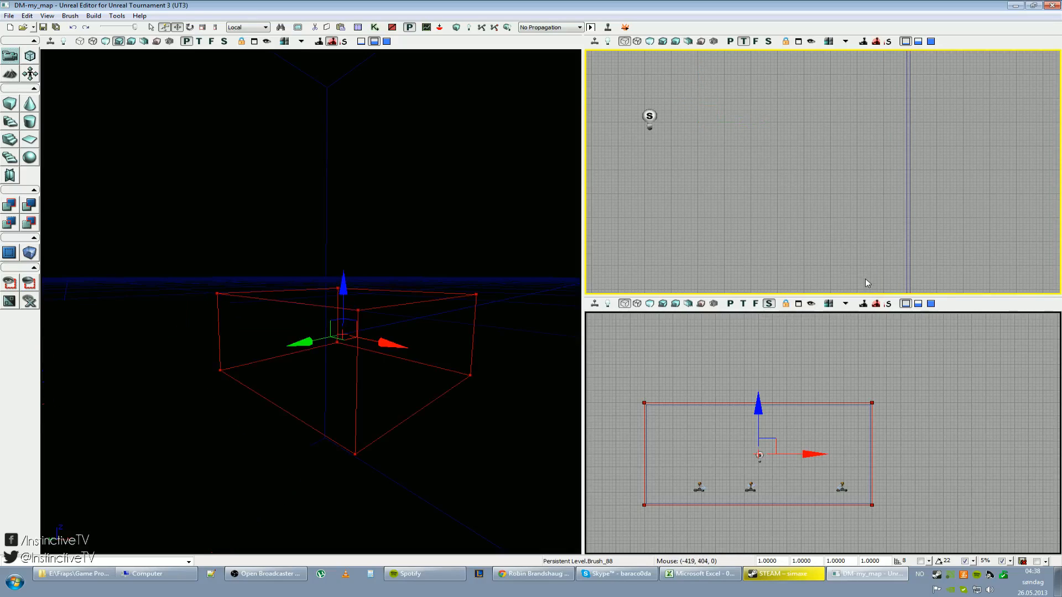
{"action": "key", "text": "ctrl+z"}
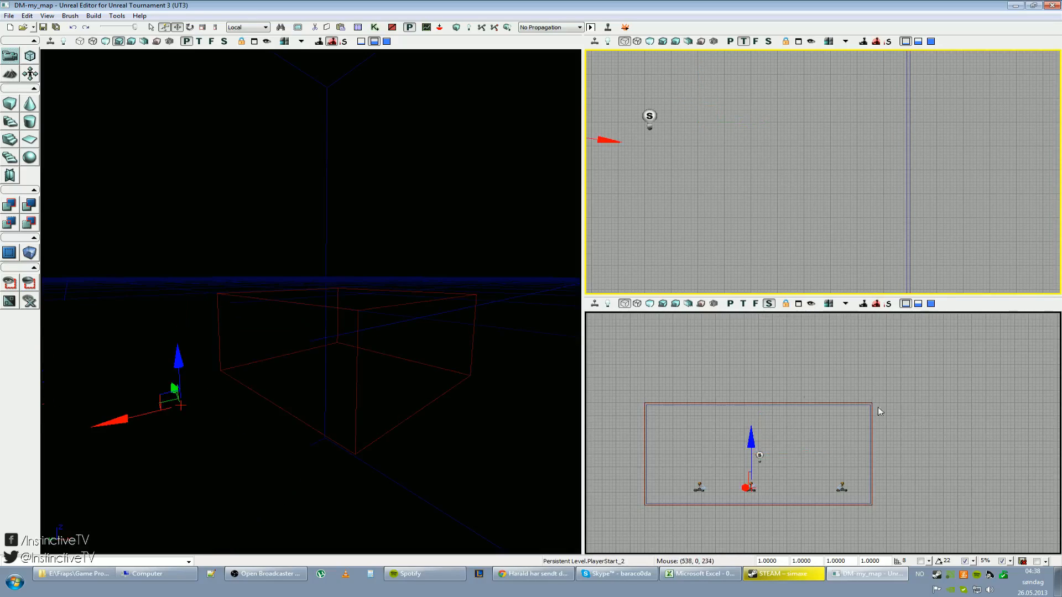
Step: Reselect the builder brush, enable grid snapping and move the brush into the existing room
{"action": "left_click", "coordinate": [357, 360]}
{"action": "left_click", "coordinate": [923, 562]}
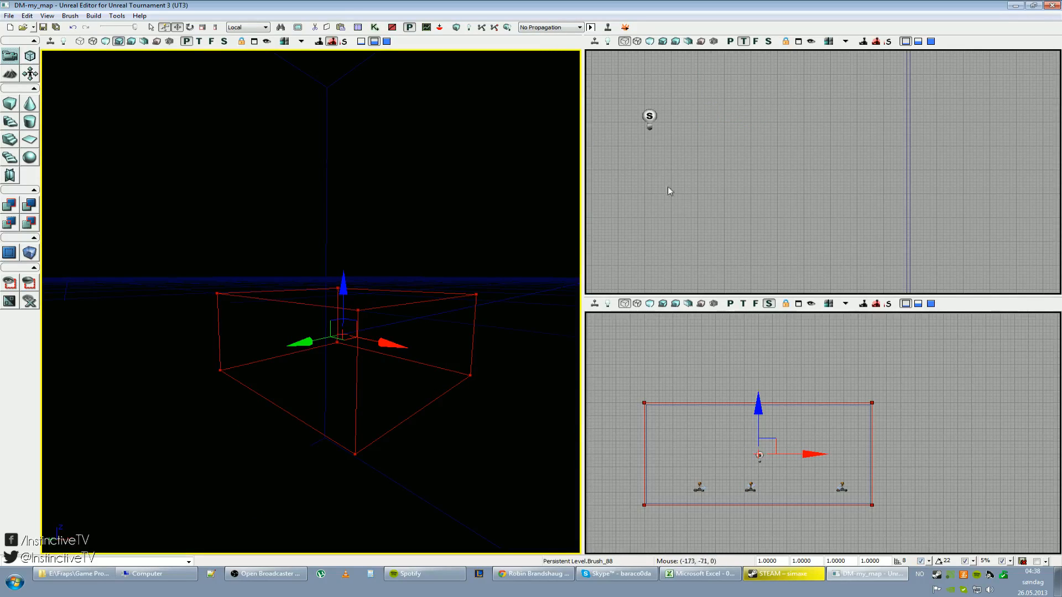
{"action": "scroll", "coordinate": [669, 188], "scroll_direction": "down", "scroll_amount": 4}
{"action": "right_click_drag", "start_coordinate": [669, 189], "coordinate": [699, 189]}
{"action": "mouse_move", "coordinate": [652, 157]}
{"action": "left_mouse_down"}
{"action": "mouse_move", "coordinate": [852, 157]}
{"action": "mouse_move", "coordinate": [811, 133]}
{"action": "left_mouse_up"}
{"action": "scroll", "coordinate": [847, 157], "scroll_direction": "up", "scroll_amount": 6}
{"action": "right_click_drag", "start_coordinate": [885, 186], "coordinate": [941, 190]}
{"action": "mouse_move", "coordinate": [470, 249]}
{"action": "right_mouse_down"}
{"action": "mouse_move", "coordinate": [332, 265]}
{"action": "mouse_move", "coordinate": [430, 269]}
{"action": "right_mouse_up"}
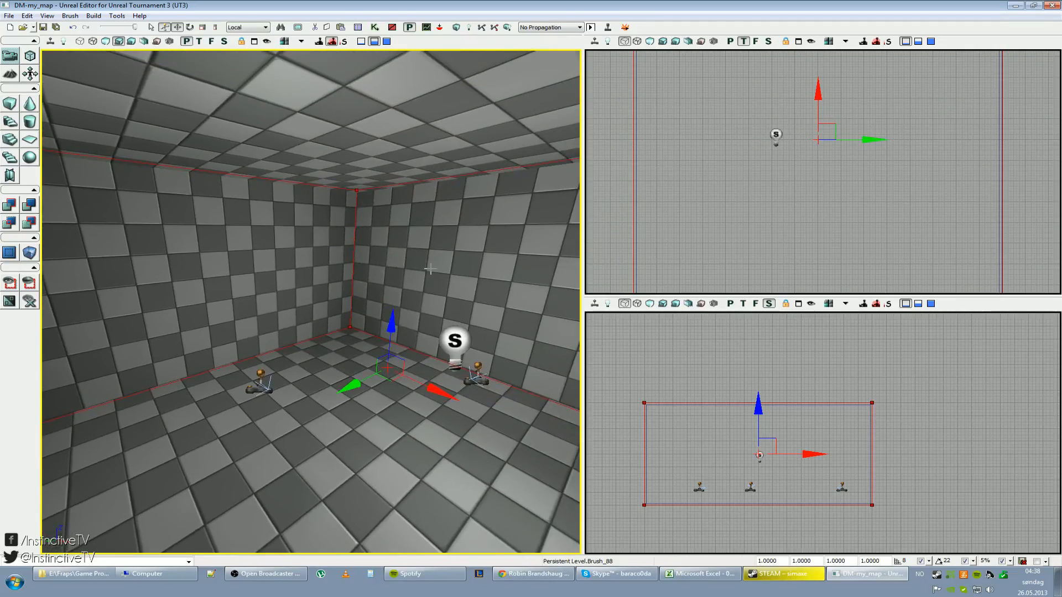
Step: Build a cube builder brush with X 256, Y 256 and Z 24
{"action": "right_click", "coordinate": [9, 104]}
{"action": "left_click", "coordinate": [625, 275]}
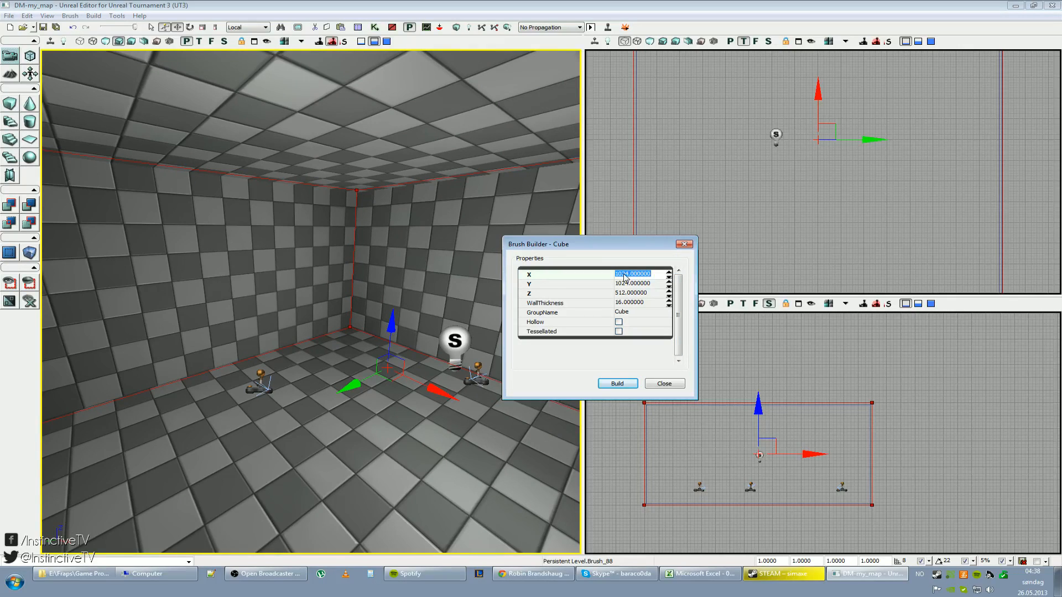
{"action": "type", "text": "256"}
{"action": "key", "text": "Tab"}
{"action": "type", "text": "256"}
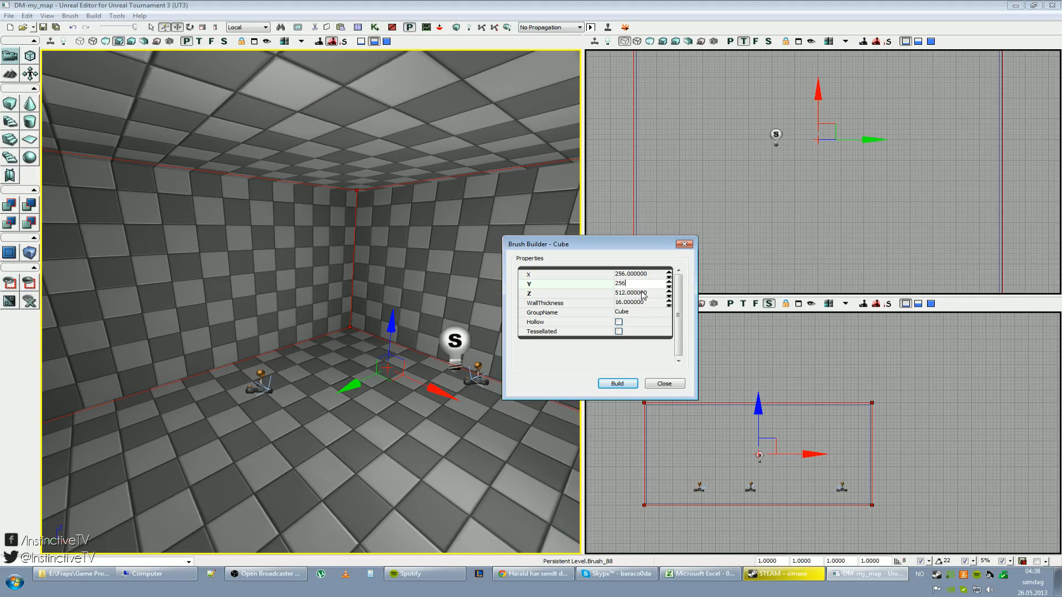
{"action": "left_click", "coordinate": [620, 294]}
{"action": "type", "text": "24"}
{"action": "left_click", "coordinate": [624, 385]}
{"action": "mouse_move", "coordinate": [471, 382]}
{"action": "right_mouse_down"}
{"action": "mouse_move", "coordinate": [520, 373]}
{"action": "mouse_move", "coordinate": [501, 368]}
{"action": "mouse_move", "coordinate": [486, 407]}
{"action": "mouse_move", "coordinate": [442, 435]}
{"action": "right_mouse_up"}
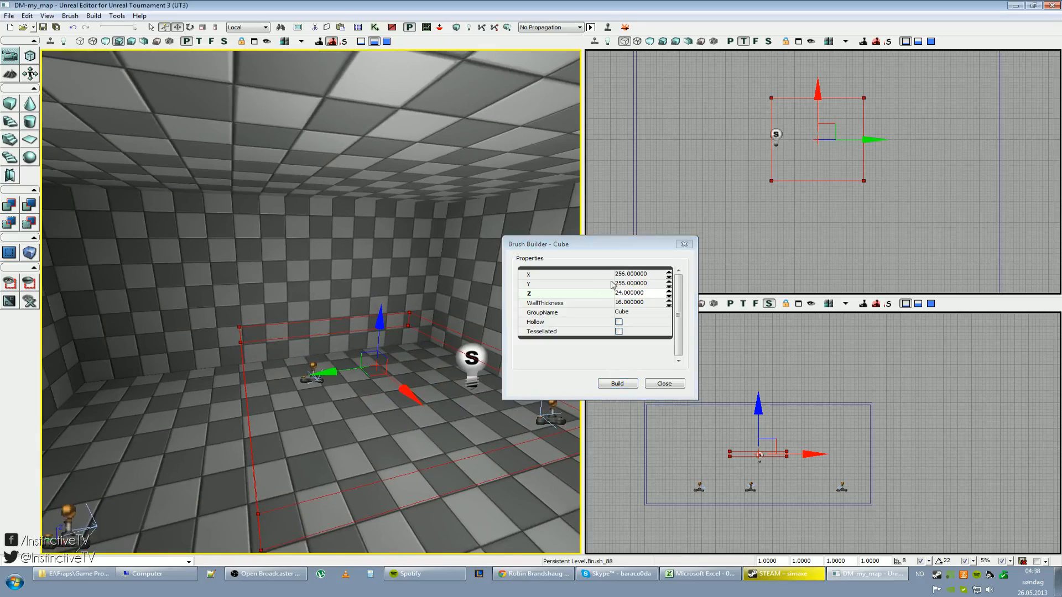
Step: Rebuild the cube brush with X and Y both set to 64
{"action": "left_click", "coordinate": [622, 276]}
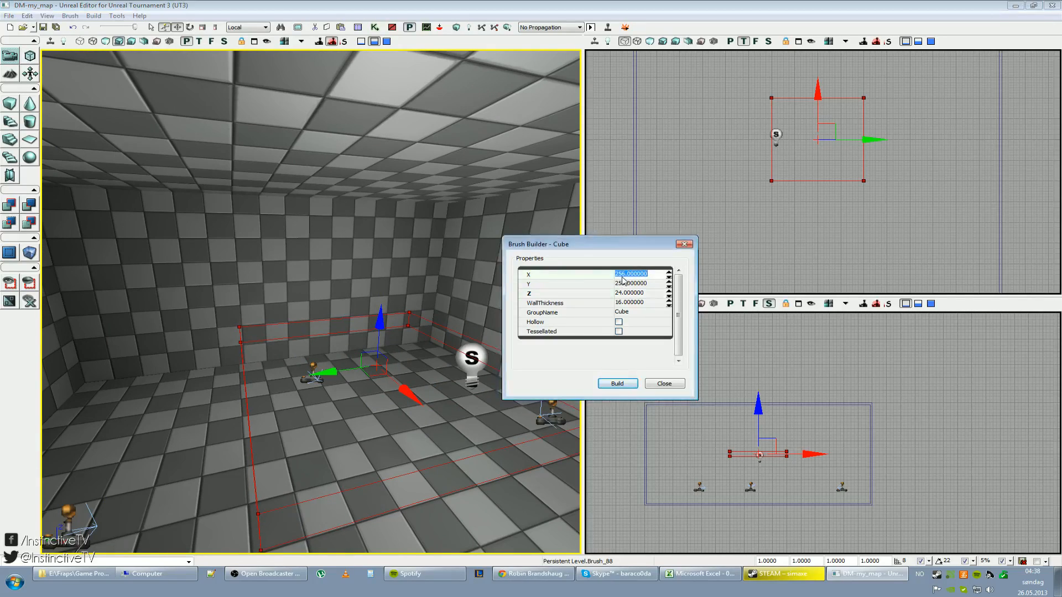
{"action": "type", "text": "64"}
{"action": "left_click", "coordinate": [620, 287]}
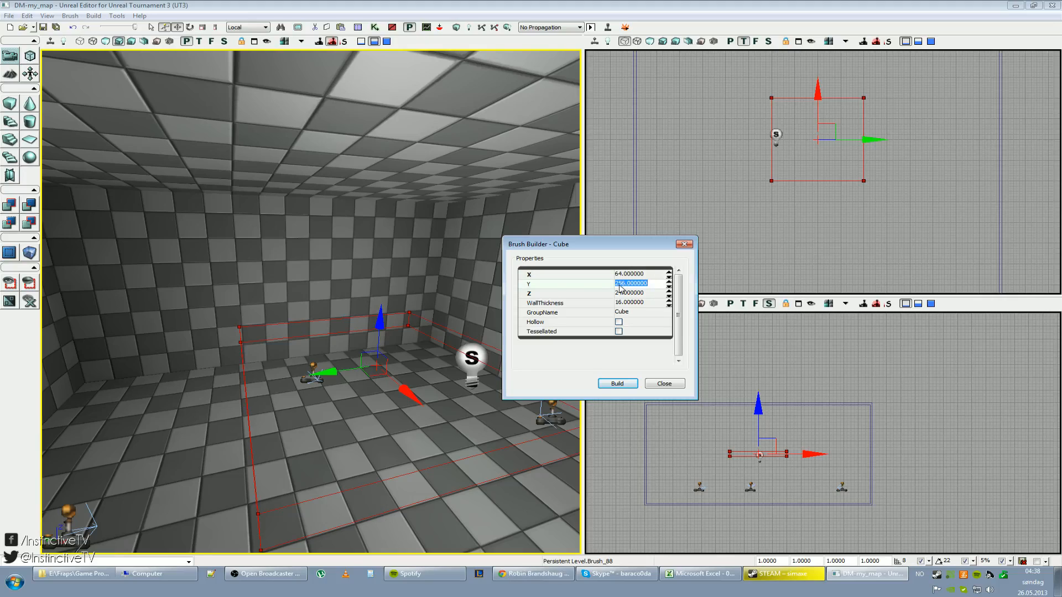
{"action": "type", "text": "64"}
{"action": "left_click", "coordinate": [617, 383]}
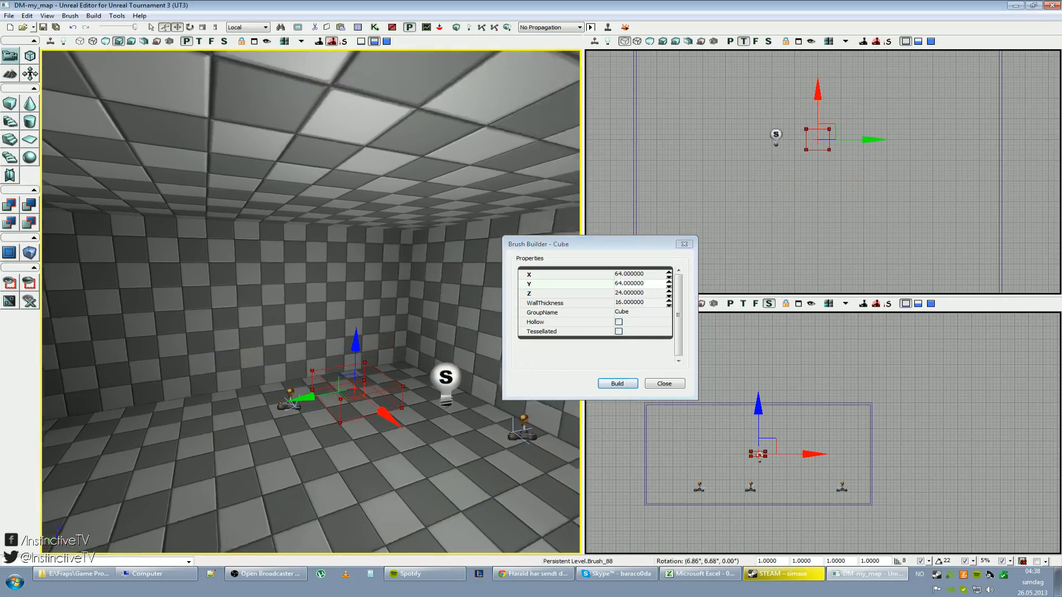
Step: Lower the small builder brush in the side view to just above the room floor
{"action": "mouse_move", "coordinate": [871, 187]}
{"action": "right_mouse_down"}
{"action": "mouse_move", "coordinate": [911, 184]}
{"action": "mouse_move", "coordinate": [840, 239]}
{"action": "mouse_move", "coordinate": [884, 305]}
{"action": "right_mouse_up"}
{"action": "scroll", "coordinate": [911, 184], "scroll_direction": "down", "scroll_amount": 2}
{"action": "scroll", "coordinate": [802, 470], "scroll_direction": "up", "scroll_amount": 4}
{"action": "mouse_move", "coordinate": [886, 354]}
{"action": "right_mouse_down"}
{"action": "mouse_move", "coordinate": [802, 470]}
{"action": "mouse_move", "coordinate": [836, 349]}
{"action": "right_mouse_up"}
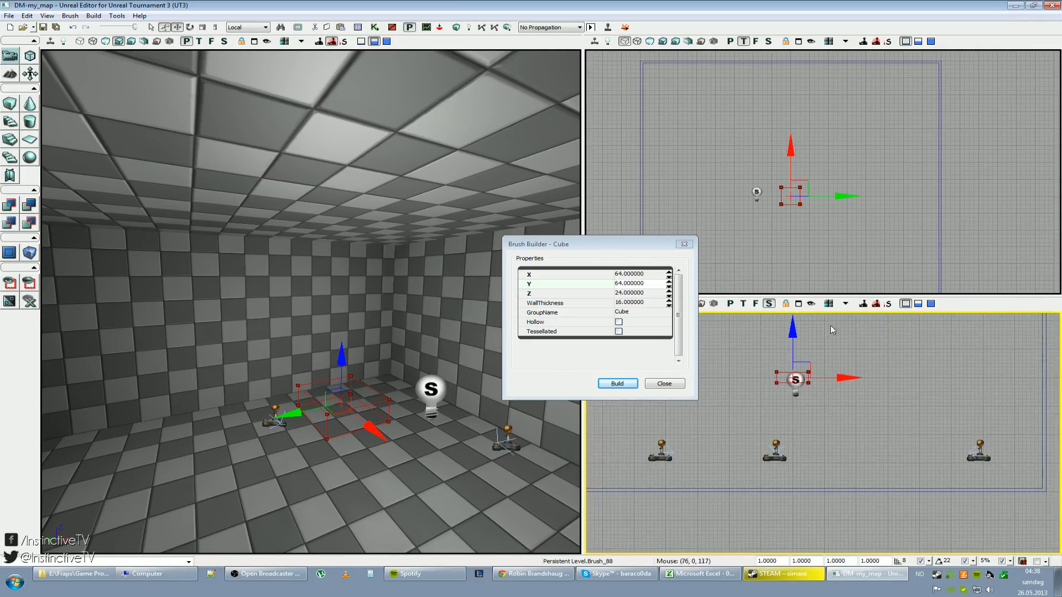
{"action": "left_click_drag", "start_coordinate": [794, 330], "coordinate": [794, 431]}
{"action": "mouse_move", "coordinate": [855, 352]}
{"action": "right_mouse_down"}
{"action": "mouse_move", "coordinate": [862, 323]}
{"action": "mouse_move", "coordinate": [912, 282]}
{"action": "right_mouse_up"}
{"action": "scroll", "coordinate": [854, 352], "scroll_direction": "up", "scroll_amount": 4}
{"action": "scroll", "coordinate": [870, 367], "scroll_direction": "up", "scroll_amount": 4}
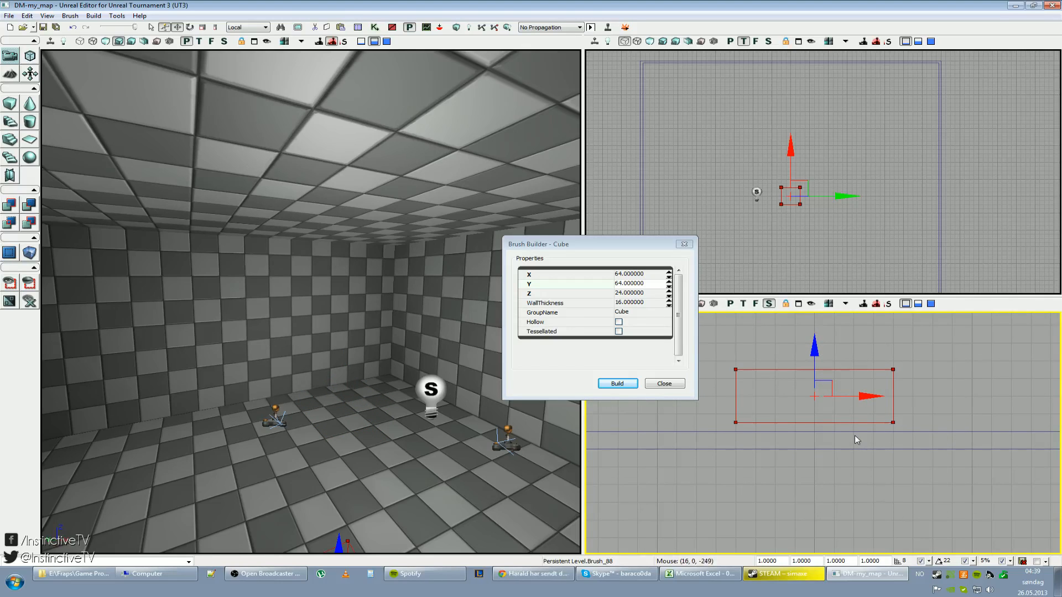
{"action": "mouse_move", "coordinate": [343, 309]}
{"action": "right_mouse_down"}
{"action": "mouse_move", "coordinate": [343, 376]}
{"action": "mouse_move", "coordinate": [266, 388]}
{"action": "mouse_move", "coordinate": [332, 321]}
{"action": "right_mouse_up"}
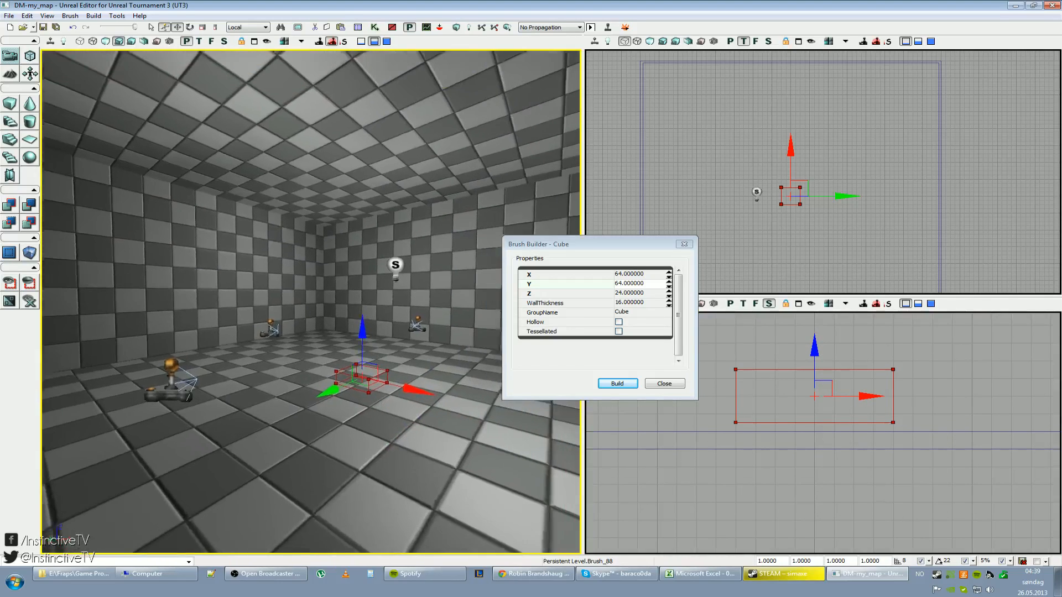
Step: Rebuild the cube builder brush with a Z height of 126
{"action": "left_click_drag", "start_coordinate": [332, 321], "coordinate": [343, 277]}
{"action": "right_click_drag", "start_coordinate": [343, 277], "coordinate": [327, 285]}
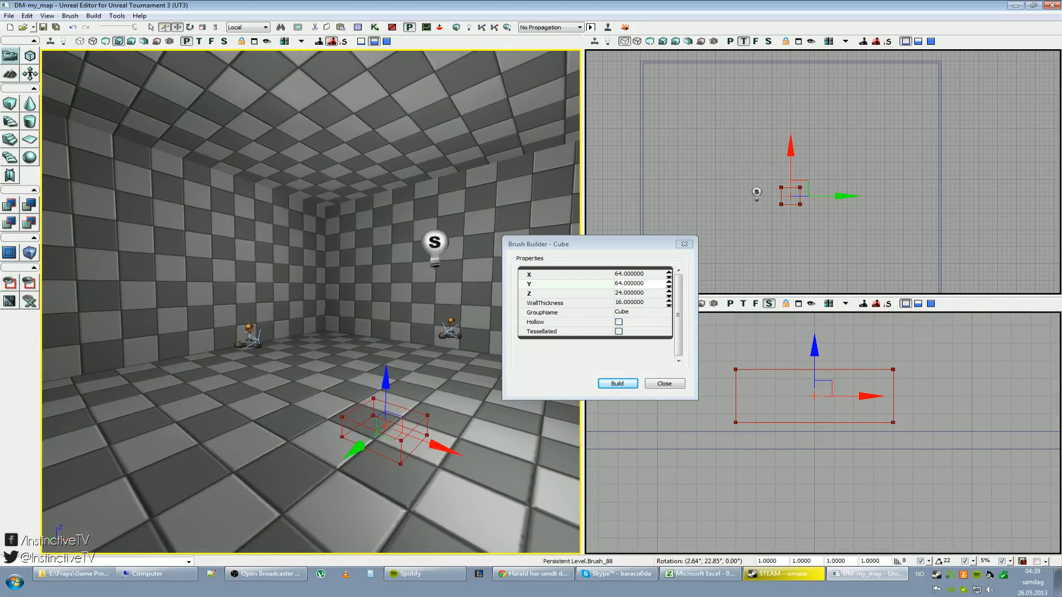
{"action": "left_click", "coordinate": [628, 292]}
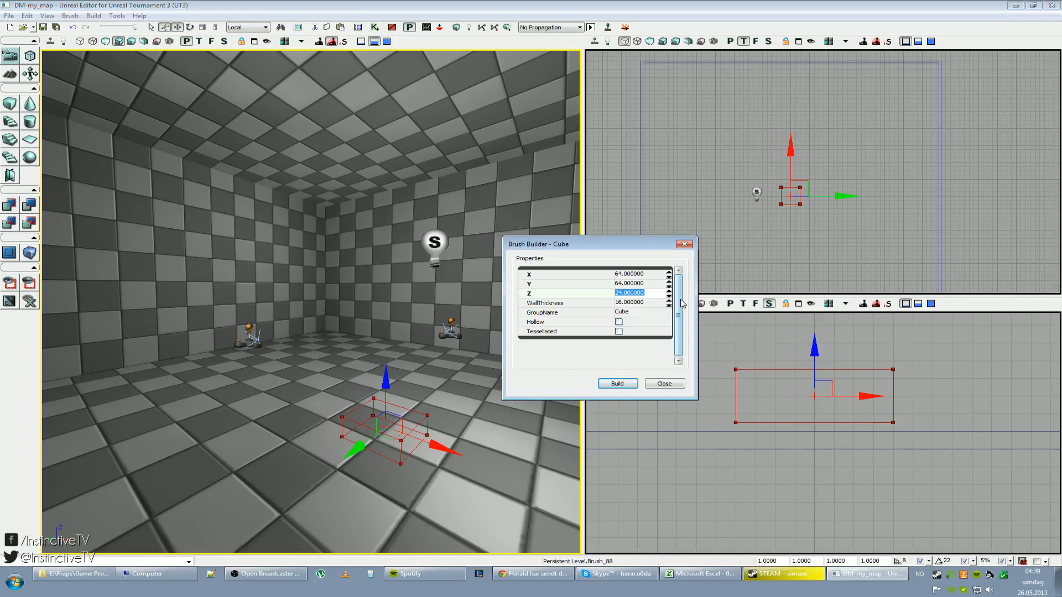
{"action": "type", "text": "126"}
{"action": "left_click", "coordinate": [617, 383]}
Step: Raise the taller builder brush in the side view until its base is just above the room floor
{"action": "left_click", "coordinate": [805, 364]}
{"action": "scroll", "coordinate": [804, 364], "scroll_direction": "down", "scroll_amount": 3}
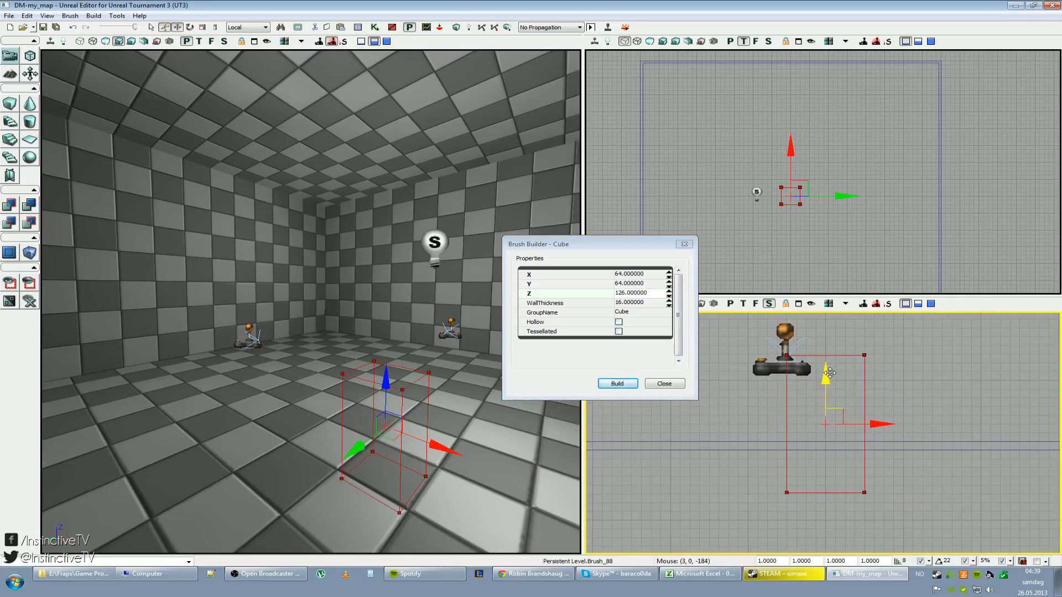
{"action": "left_click_drag", "start_coordinate": [826, 339], "coordinate": [826, 322]}
{"action": "mouse_move", "coordinate": [818, 387]}
{"action": "right_mouse_down"}
{"action": "mouse_move", "coordinate": [809, 363]}
{"action": "mouse_move", "coordinate": [798, 401]}
{"action": "right_mouse_up"}
{"action": "scroll", "coordinate": [809, 387], "scroll_direction": "up", "scroll_amount": 6}
{"action": "scroll", "coordinate": [923, 452], "scroll_direction": "up", "scroll_amount": 3}
{"action": "mouse_move", "coordinate": [922, 452]}
{"action": "right_mouse_down"}
{"action": "mouse_move", "coordinate": [930, 467]}
{"action": "mouse_move", "coordinate": [922, 438]}
{"action": "right_mouse_up"}
{"action": "scroll", "coordinate": [922, 453], "scroll_direction": "down", "scroll_amount": 3}
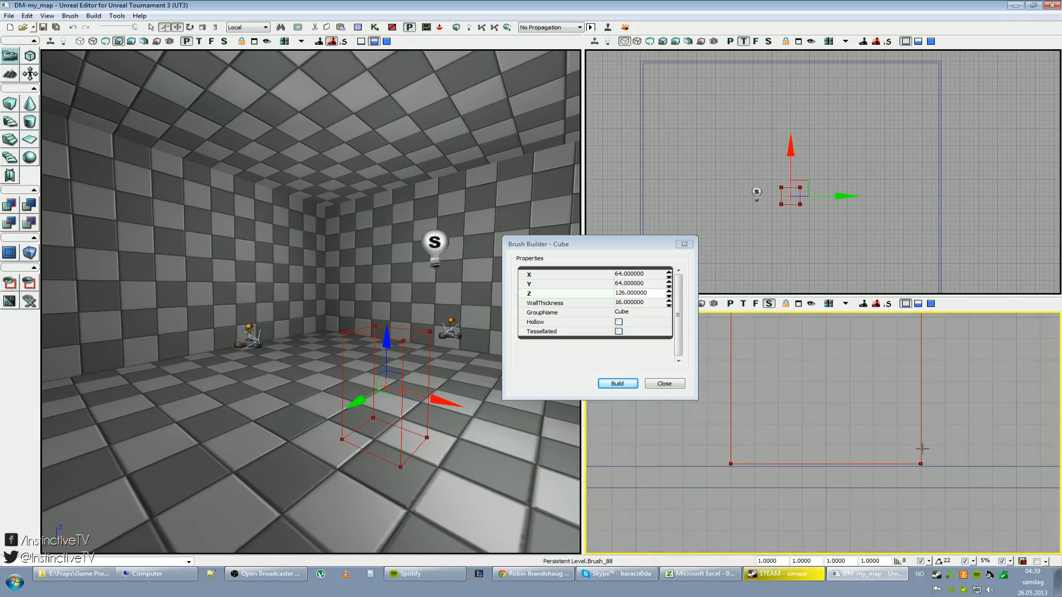
Step: Set the drag grid size to 1 and lower the builder brush flush onto the room floor
{"action": "left_click", "coordinate": [930, 561]}
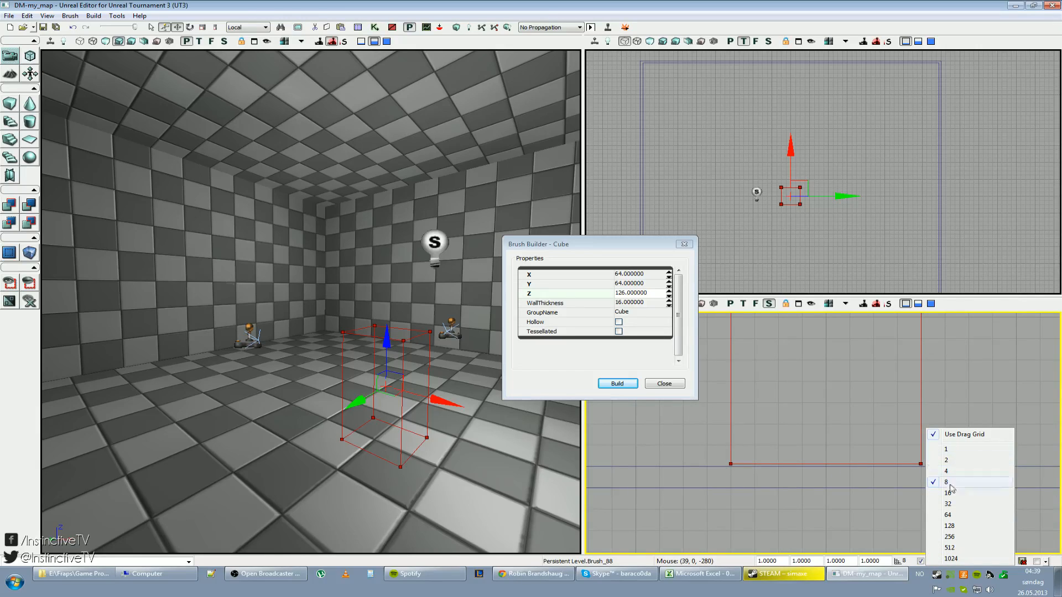
{"action": "left_click", "coordinate": [886, 561]}
{"action": "scroll", "coordinate": [901, 528], "scroll_direction": "down", "scroll_amount": 3}
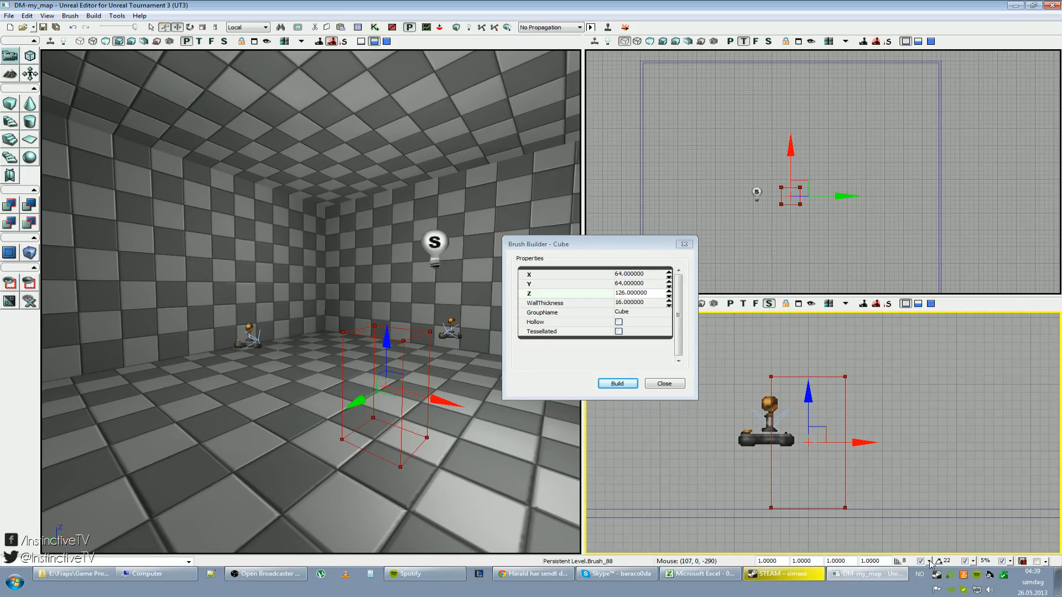
{"action": "left_click", "coordinate": [930, 561]}
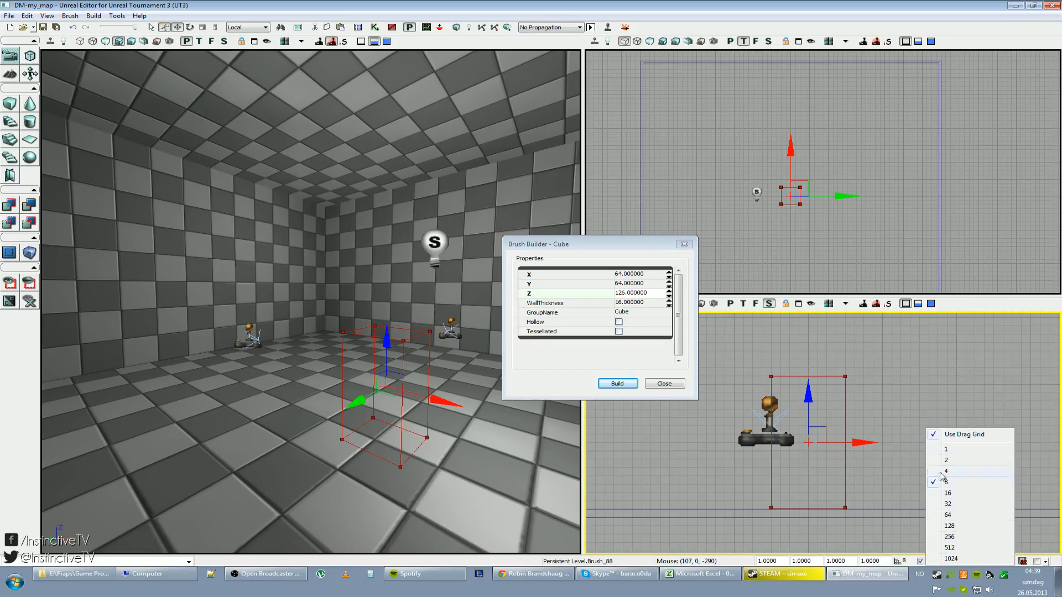
{"action": "left_click", "coordinate": [885, 563]}
{"action": "left_click", "coordinate": [953, 451]}
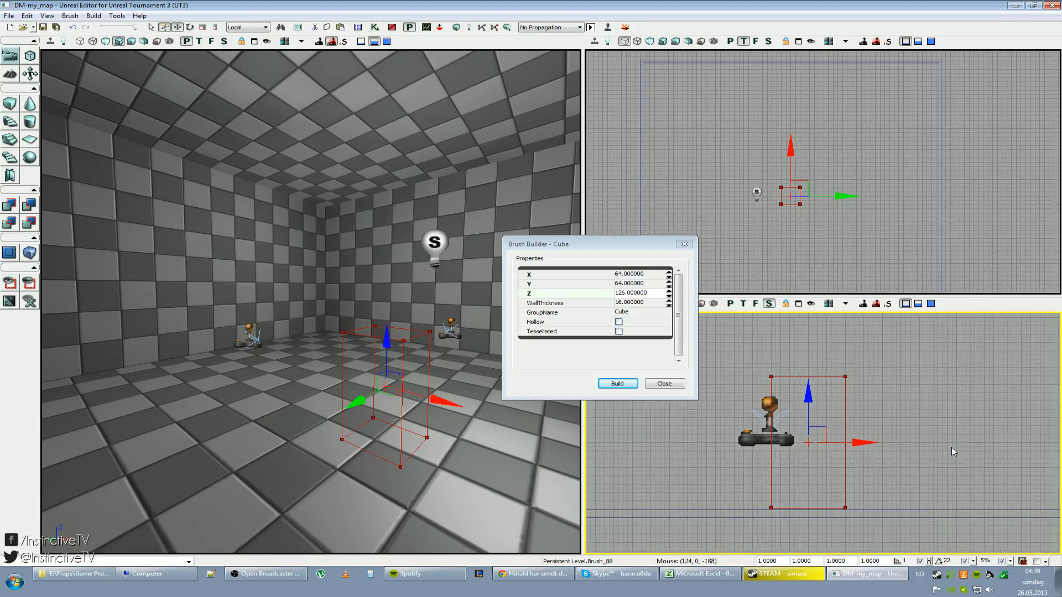
{"action": "scroll", "coordinate": [824, 431], "scroll_direction": "up", "scroll_amount": 4}
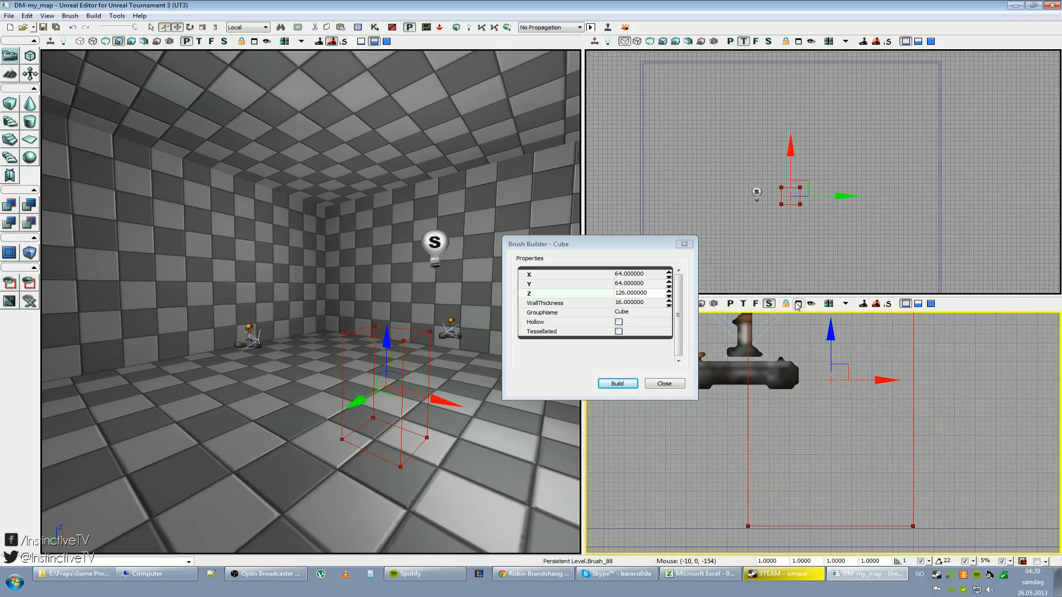
{"action": "left_click_drag", "start_coordinate": [829, 326], "coordinate": [830, 329]}
{"action": "mouse_move", "coordinate": [844, 330]}
{"action": "right_mouse_down"}
{"action": "mouse_move", "coordinate": [835, 167]}
{"action": "mouse_move", "coordinate": [831, 325]}
{"action": "right_mouse_up"}
{"action": "scroll", "coordinate": [843, 330], "scroll_direction": "down", "scroll_amount": 5}
{"action": "scroll", "coordinate": [819, 437], "scroll_direction": "down", "scroll_amount": 2}
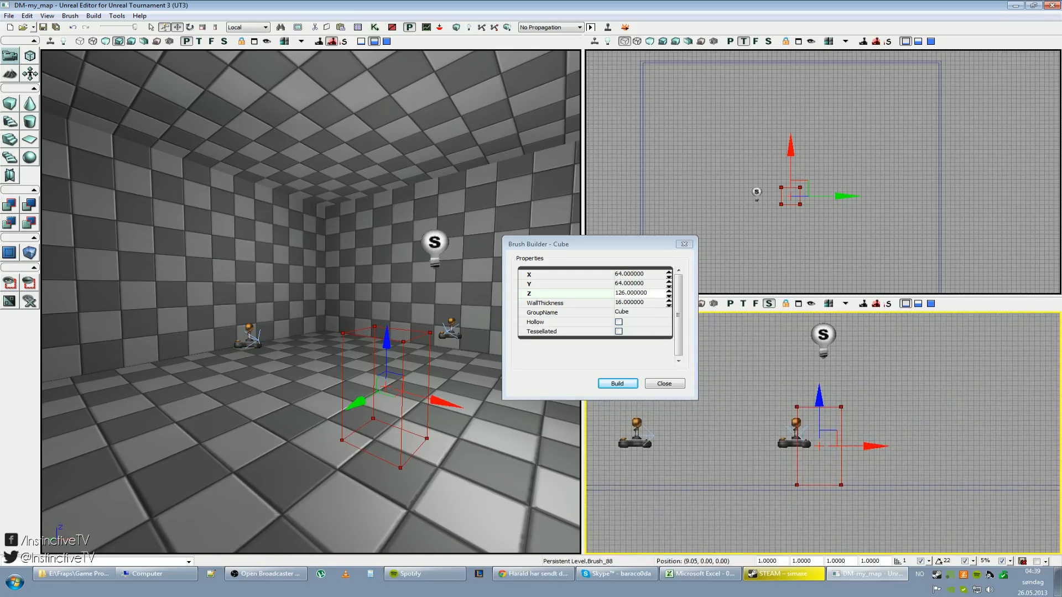
Step: Add the builder brush to the level as a solid block using CSG Add
{"action": "left_click", "coordinate": [12, 206]}
{"action": "right_click_drag", "start_coordinate": [221, 265], "coordinate": [99, 263]}
{"action": "left_click_drag", "start_coordinate": [276, 299], "coordinate": [310, 310]}
Step: Move the point light to directly above the block, raise it higher, and close the cube brush builder
{"action": "left_click", "coordinate": [362, 293]}
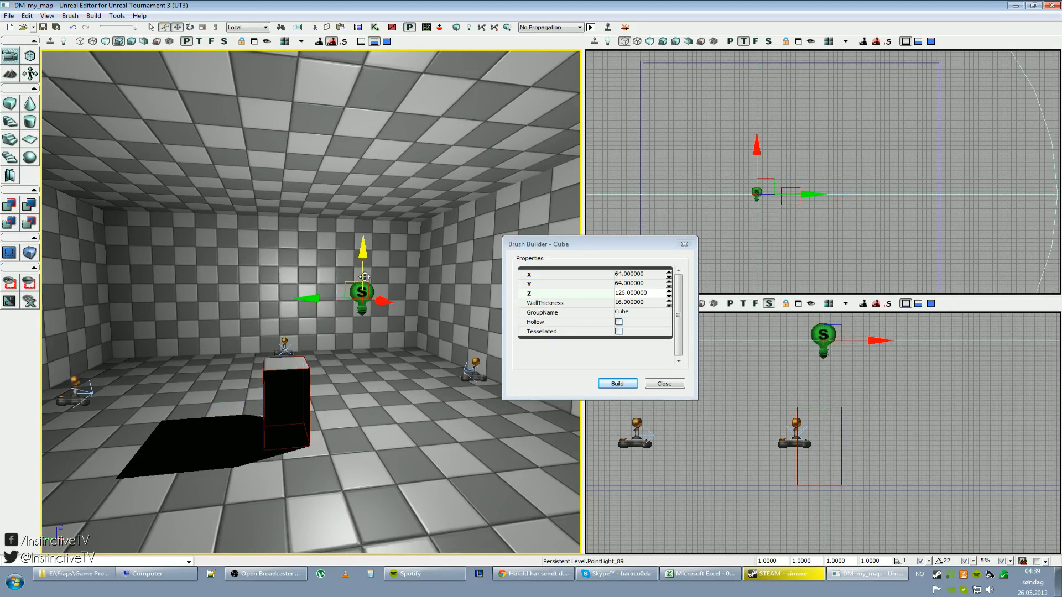
{"action": "left_click_drag", "start_coordinate": [321, 299], "coordinate": [247, 299]}
{"action": "left_click_drag", "start_coordinate": [288, 251], "coordinate": [288, 200]}
{"action": "mouse_move", "coordinate": [326, 273]}
{"action": "left_mouse_down"}
{"action": "mouse_move", "coordinate": [305, 273]}
{"action": "mouse_move", "coordinate": [310, 221]}
{"action": "mouse_move", "coordinate": [326, 273]}
{"action": "left_mouse_up"}
{"action": "left_click", "coordinate": [676, 384]}
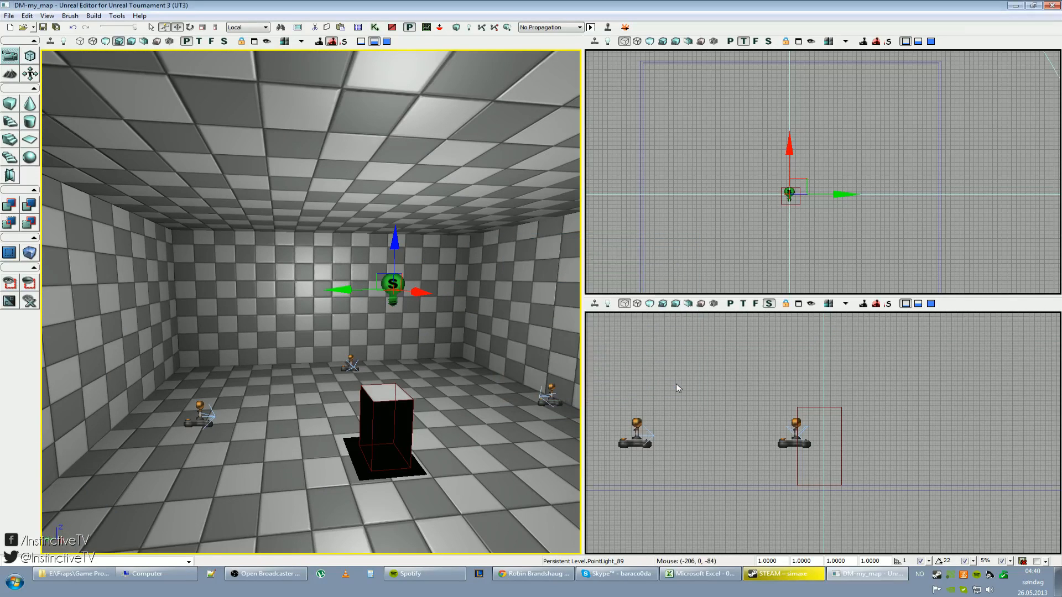
Step: Duplicate the point light and spread the two lights to opposite sides of the block
{"action": "right_click_drag", "start_coordinate": [343, 299], "coordinate": [354, 343]}
{"action": "right_click_drag", "start_coordinate": [315, 406], "coordinate": [266, 374]}
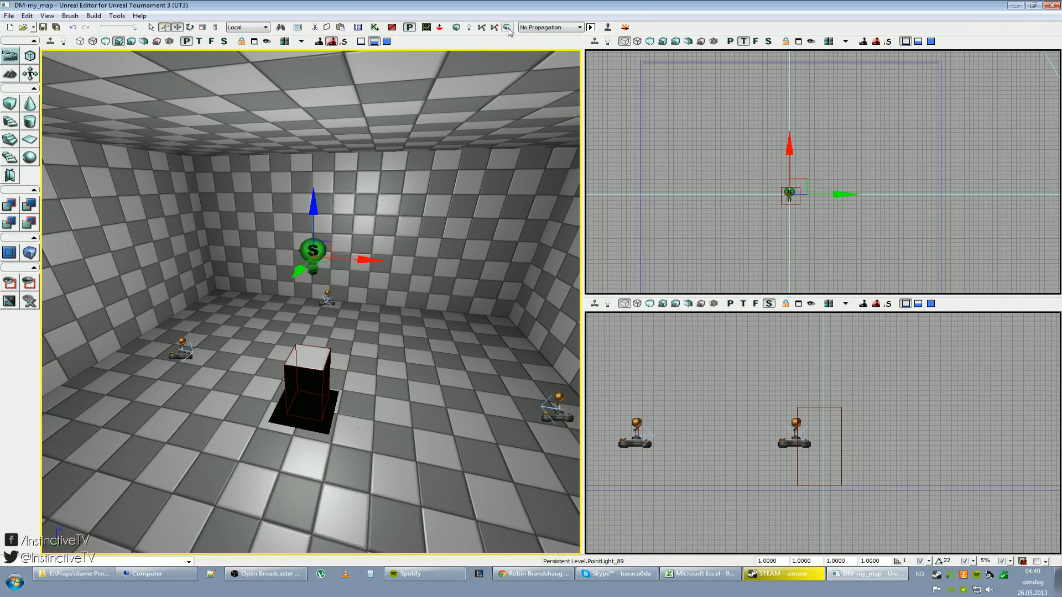
{"action": "mouse_move", "coordinate": [424, 275]}
{"action": "right_mouse_down"}
{"action": "mouse_move", "coordinate": [498, 263]}
{"action": "mouse_move", "coordinate": [424, 275]}
{"action": "right_mouse_up"}
{"action": "right_click_drag", "start_coordinate": [432, 374], "coordinate": [411, 401]}
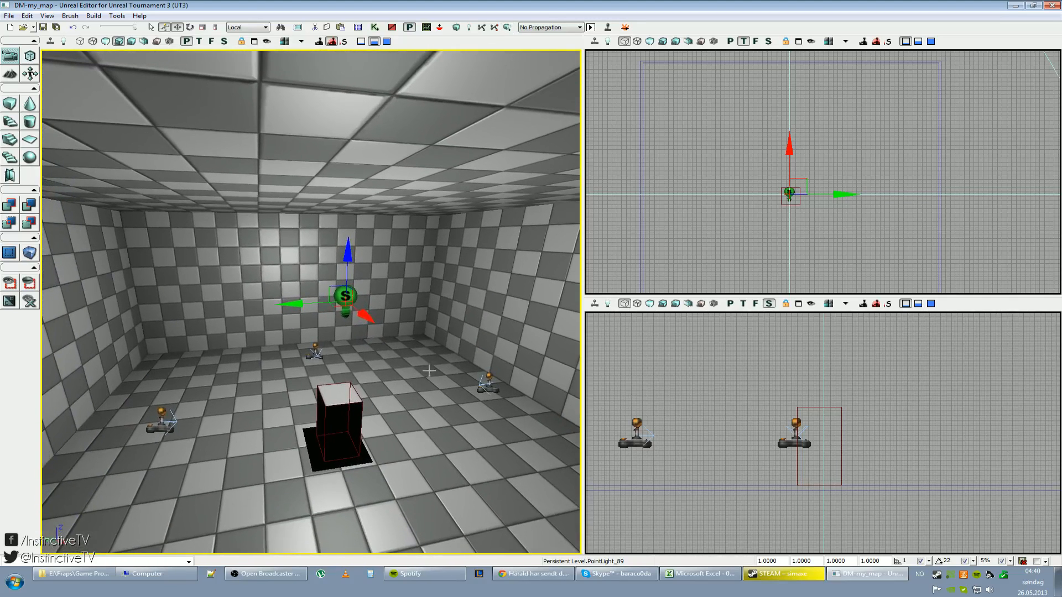
{"action": "left_click_drag", "start_coordinate": [298, 303], "coordinate": [182, 305]}
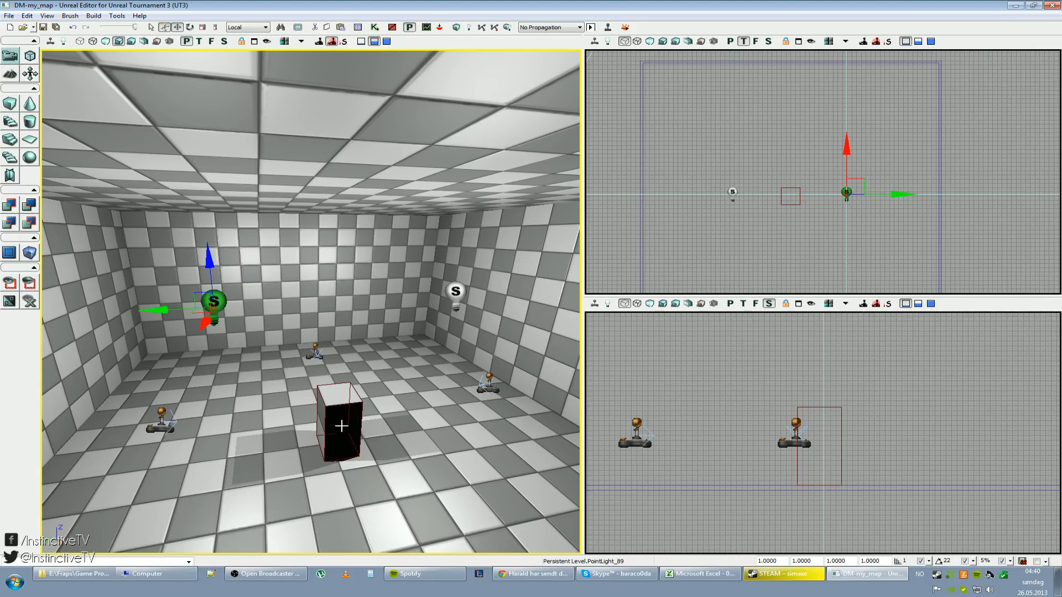
Step: Duplicate the point light two more times and arrange the copies around the block so its dark sides are lit
{"action": "right_click_drag", "start_coordinate": [350, 415], "coordinate": [410, 385]}
{"action": "left_click_drag", "start_coordinate": [217, 283], "coordinate": [204, 510]}
{"action": "left_click_drag", "start_coordinate": [144, 473], "coordinate": [247, 451]}
{"action": "left_click_drag", "start_coordinate": [524, 459], "coordinate": [331, 288], "text": "alt"}
{"action": "right_click_drag", "start_coordinate": [424, 410], "coordinate": [459, 370]}
{"action": "left_click_drag", "start_coordinate": [376, 356], "coordinate": [379, 412]}
{"action": "left_click_drag", "start_coordinate": [324, 332], "coordinate": [288, 322]}
{"action": "right_click_drag", "start_coordinate": [392, 346], "coordinate": [396, 323]}
{"action": "mouse_move", "coordinate": [392, 346]}
{"action": "left_mouse_down"}
{"action": "mouse_move", "coordinate": [387, 299]}
{"action": "mouse_move", "coordinate": [392, 345]}
{"action": "left_mouse_up"}
{"action": "right_click_drag", "start_coordinate": [395, 349], "coordinate": [514, 418]}
{"action": "left_click_drag", "start_coordinate": [389, 348], "coordinate": [354, 387]}
{"action": "right_click_drag", "start_coordinate": [388, 347], "coordinate": [389, 304]}
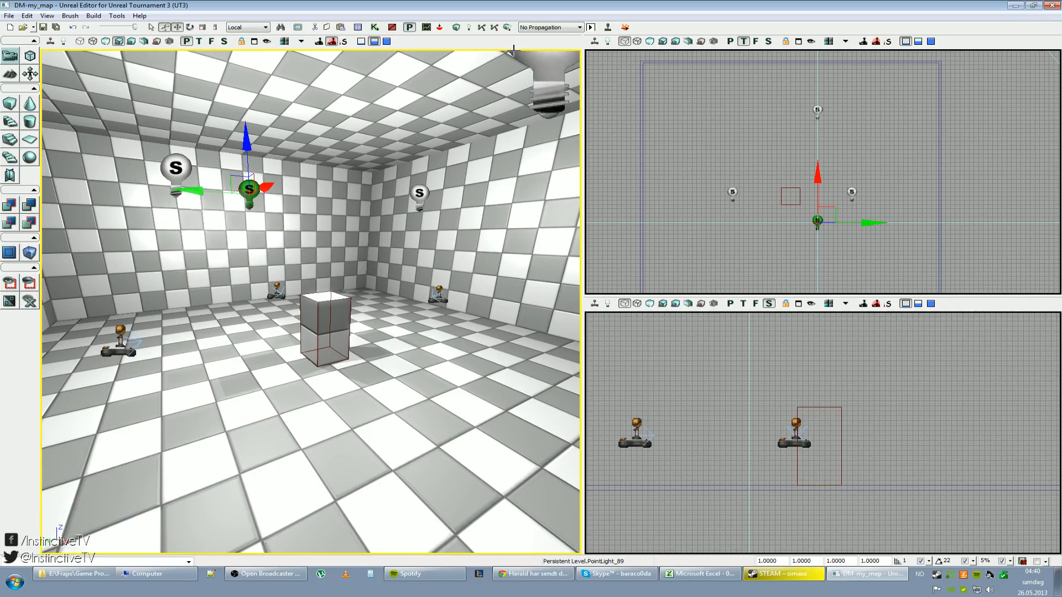
Step: Build the whole map and play-test it in the editor, walking around the block
{"action": "left_click", "coordinate": [507, 28]}
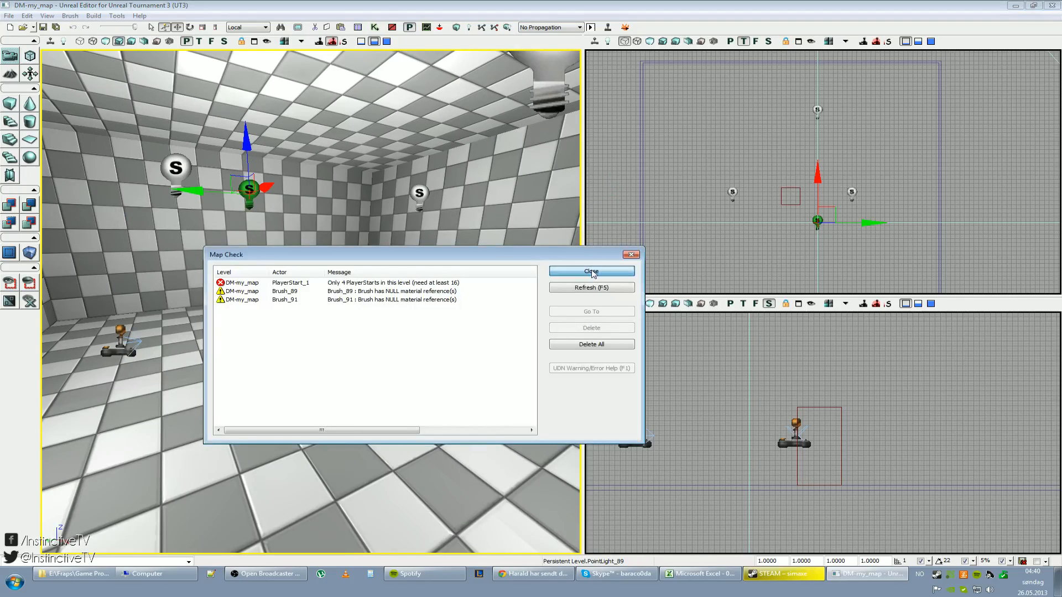
{"action": "left_click", "coordinate": [591, 272]}
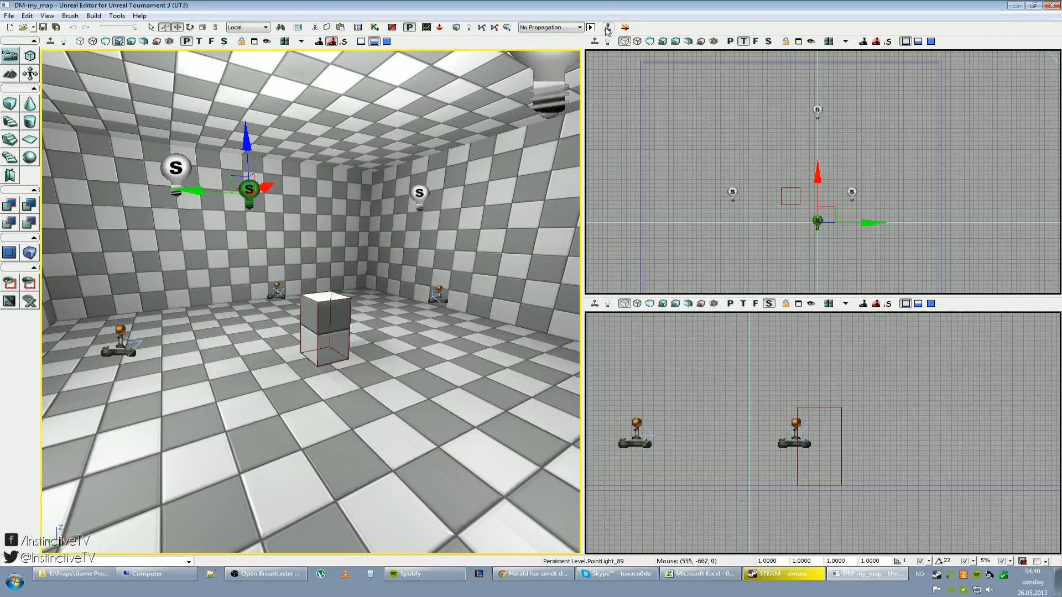
{"action": "left_click", "coordinate": [607, 28]}
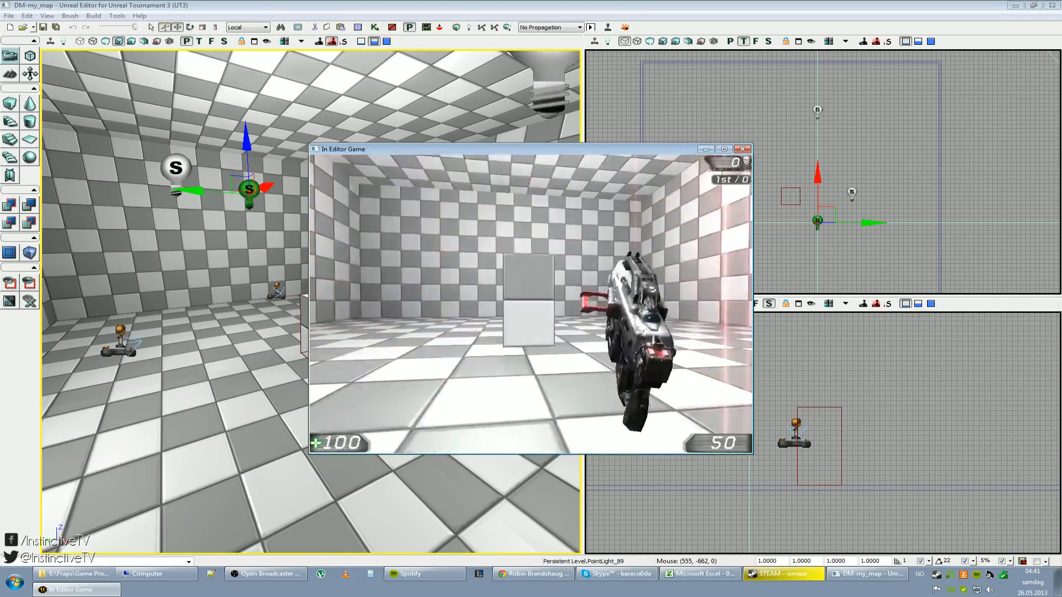
{"action": "key", "text": "w"}
{"action": "key", "text": "s"}
{"action": "key", "text": "w"}
{"action": "key", "text": "s"}
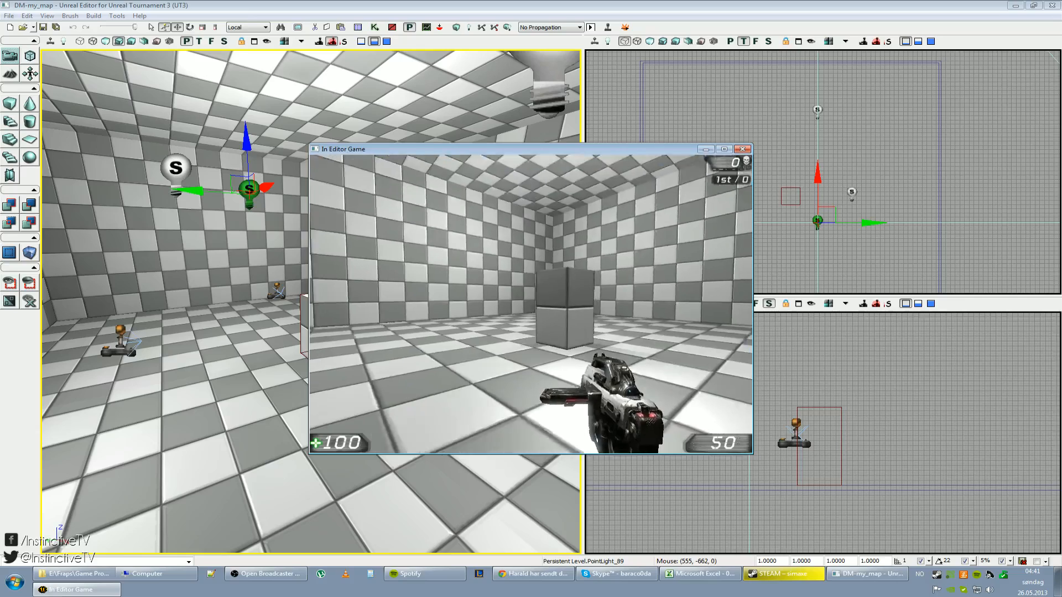
{"action": "key", "text": "Escape"}
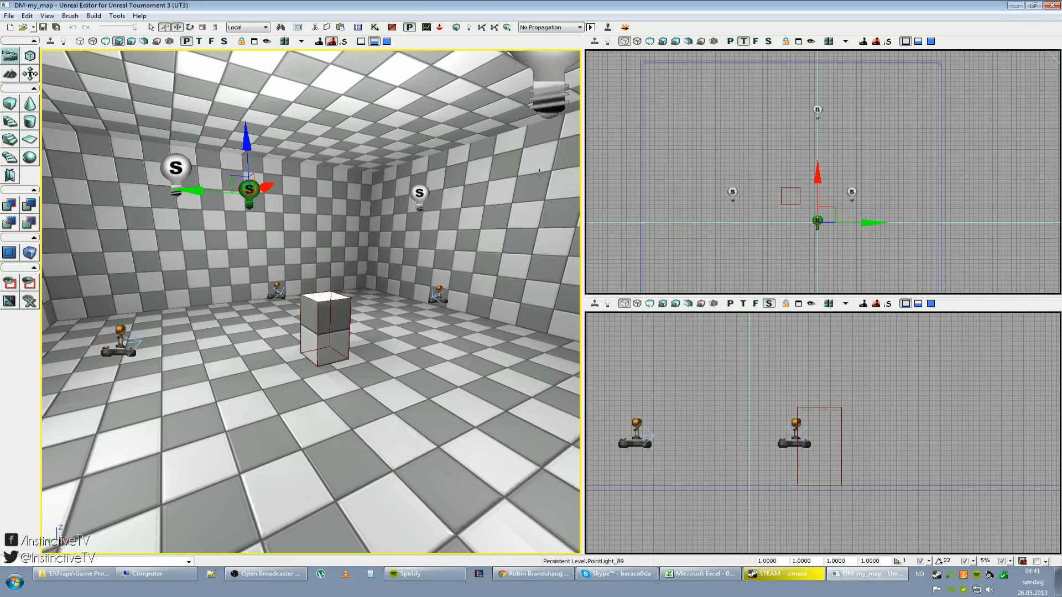
Step: Open the Generic Browser and resize its window so part of the perspective view stays uncovered
{"action": "right_click_drag", "start_coordinate": [465, 215], "coordinate": [445, 259]}
{"action": "scroll", "coordinate": [445, 259], "scroll_direction": "up", "scroll_amount": 5}
{"action": "scroll", "coordinate": [445, 259], "scroll_direction": "down", "scroll_amount": 5}
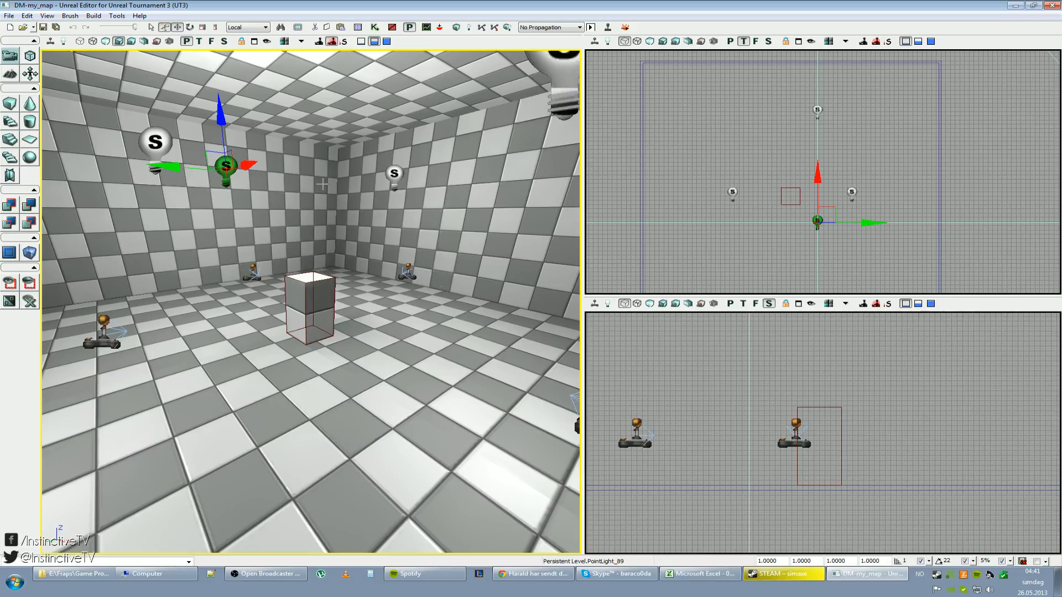
{"action": "left_click", "coordinate": [358, 29]}
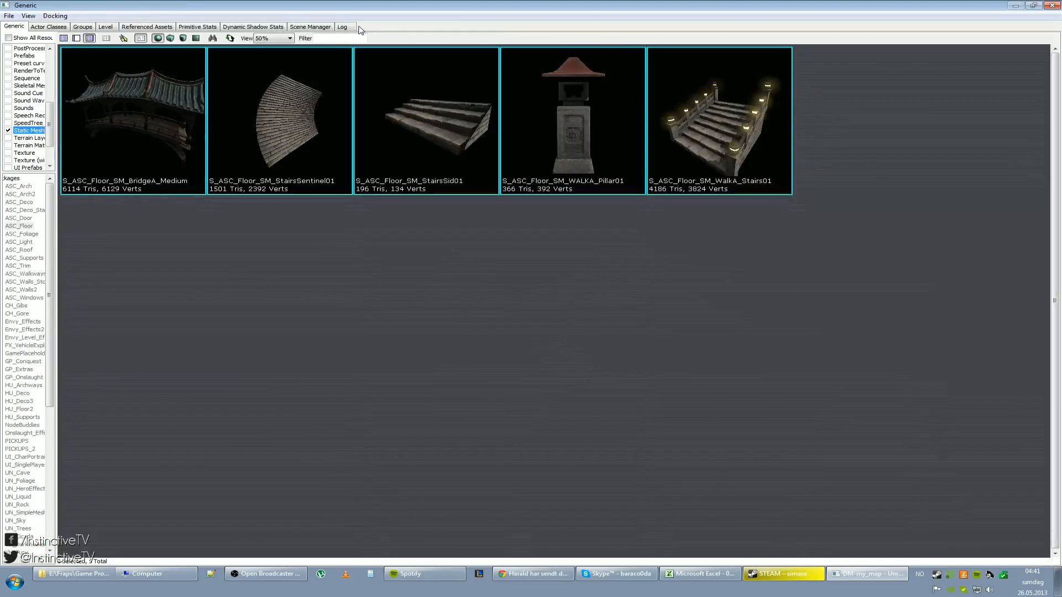
{"action": "double_click", "coordinate": [448, 4]}
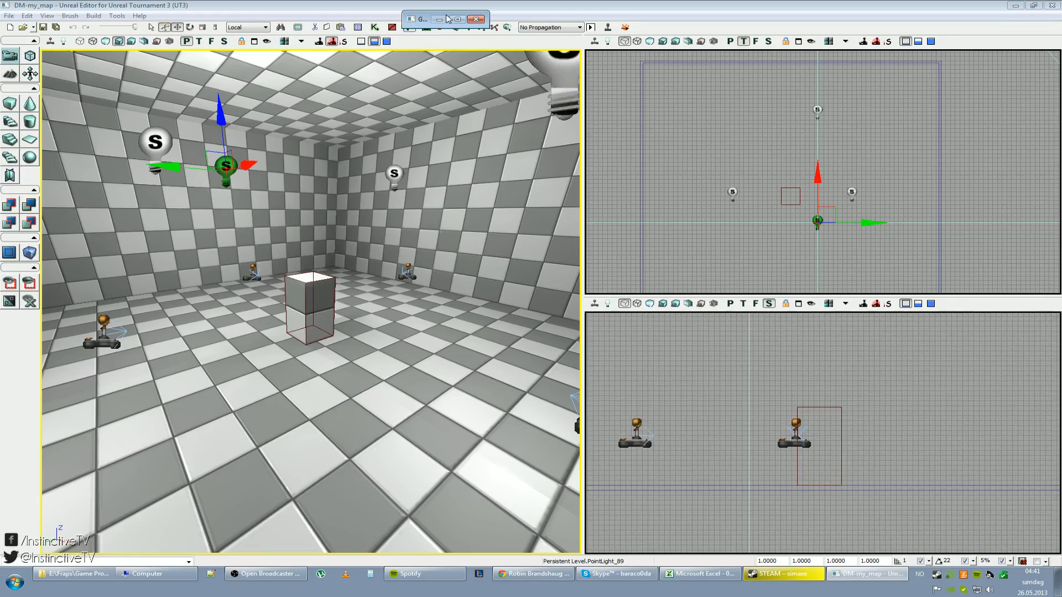
{"action": "left_click_drag", "start_coordinate": [487, 28], "coordinate": [979, 539]}
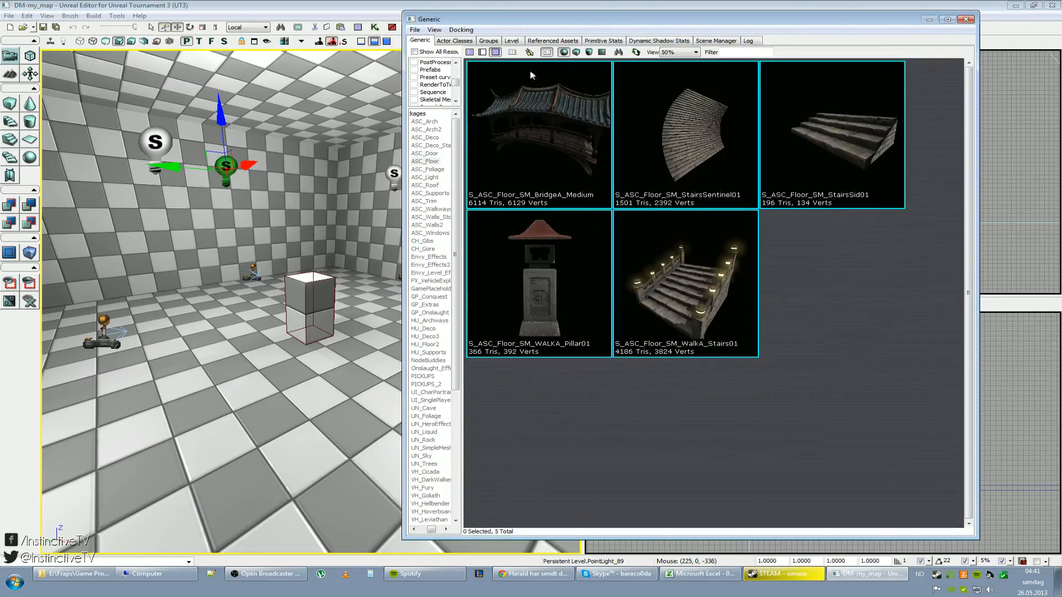
Step: In the actor classes, expand NavigationPoint, PickupFactory and UTPickupFactory, and select UTWeaponPickupFactory
{"action": "left_click", "coordinate": [455, 41]}
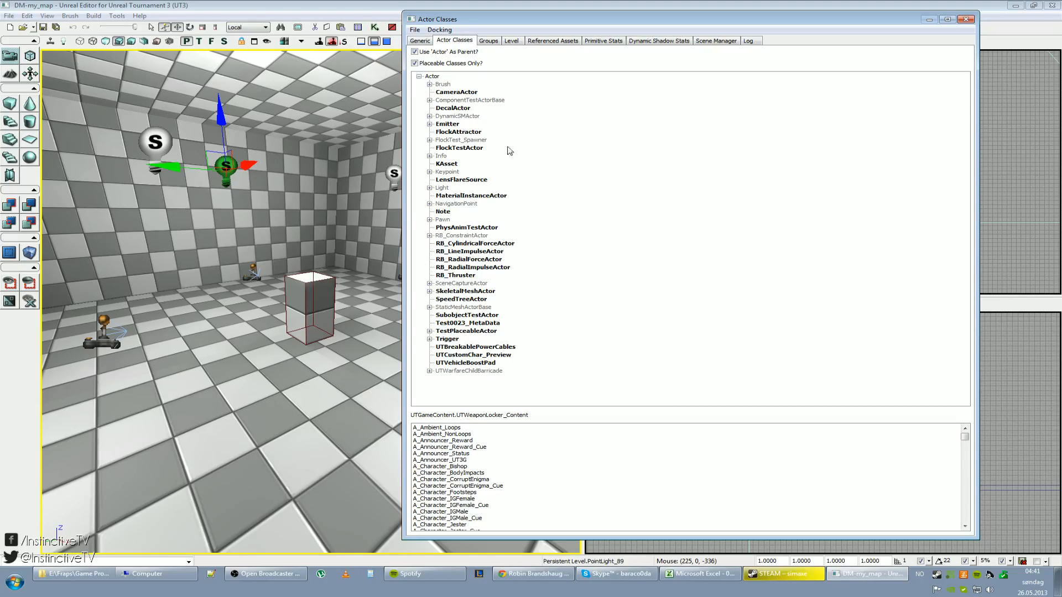
{"action": "left_click", "coordinate": [460, 204]}
{"action": "left_click", "coordinate": [429, 205]}
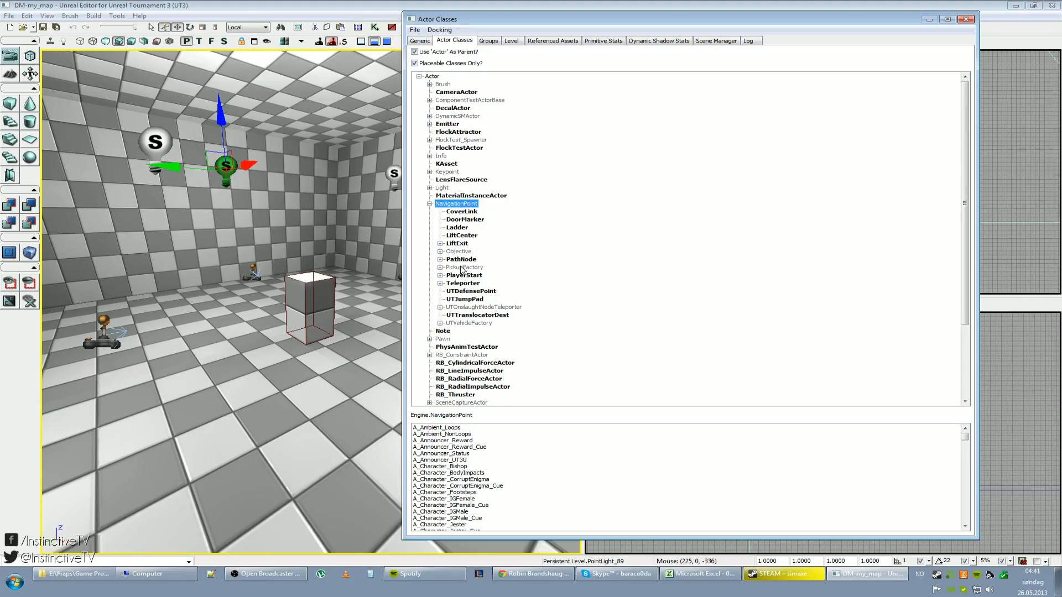
{"action": "left_click", "coordinate": [440, 268]}
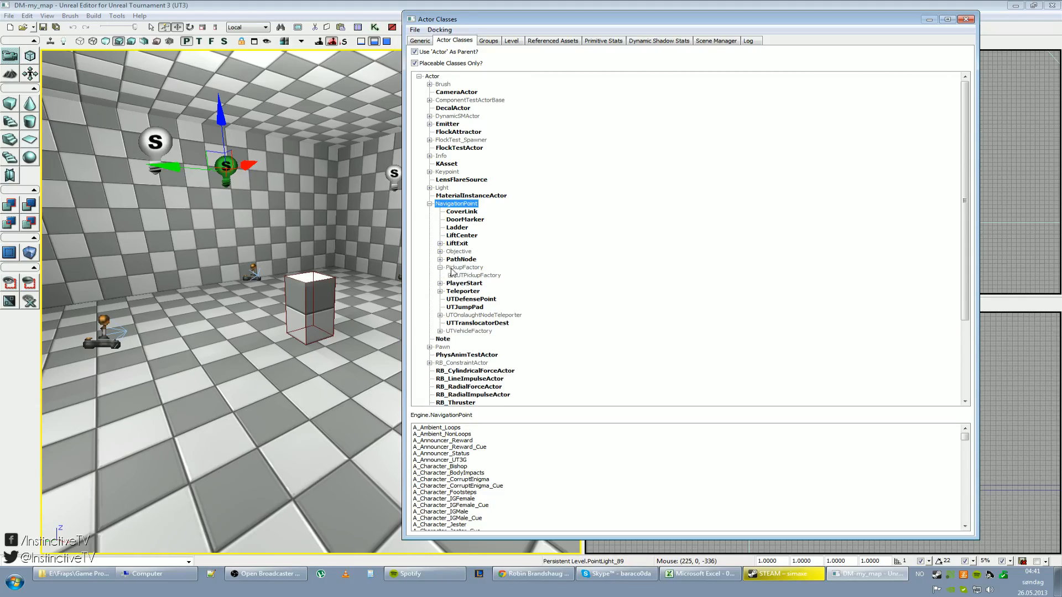
{"action": "left_click", "coordinate": [452, 269]}
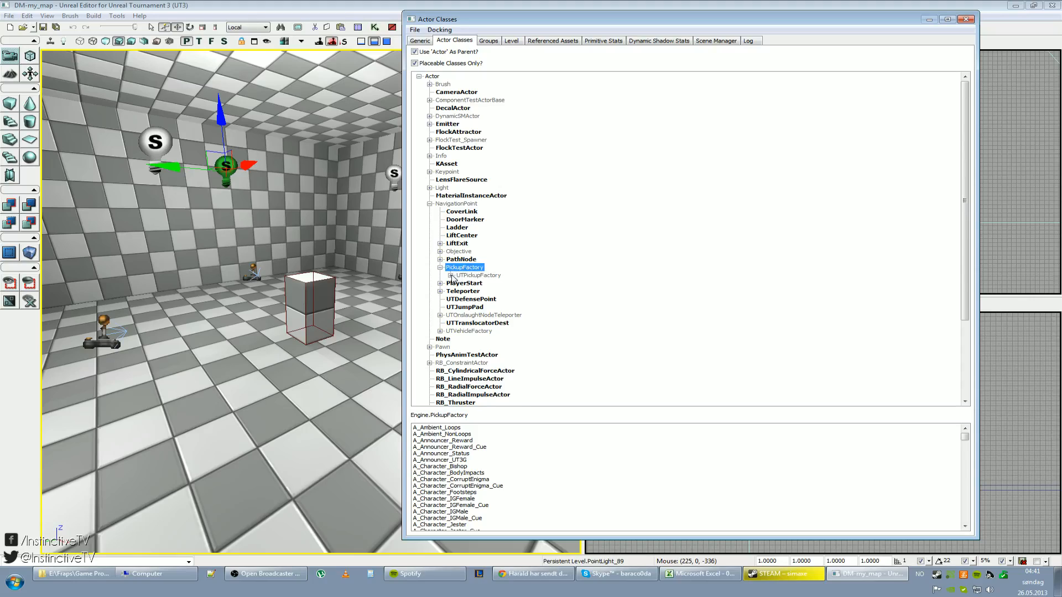
{"action": "left_click", "coordinate": [451, 275]}
{"action": "left_click", "coordinate": [473, 276]}
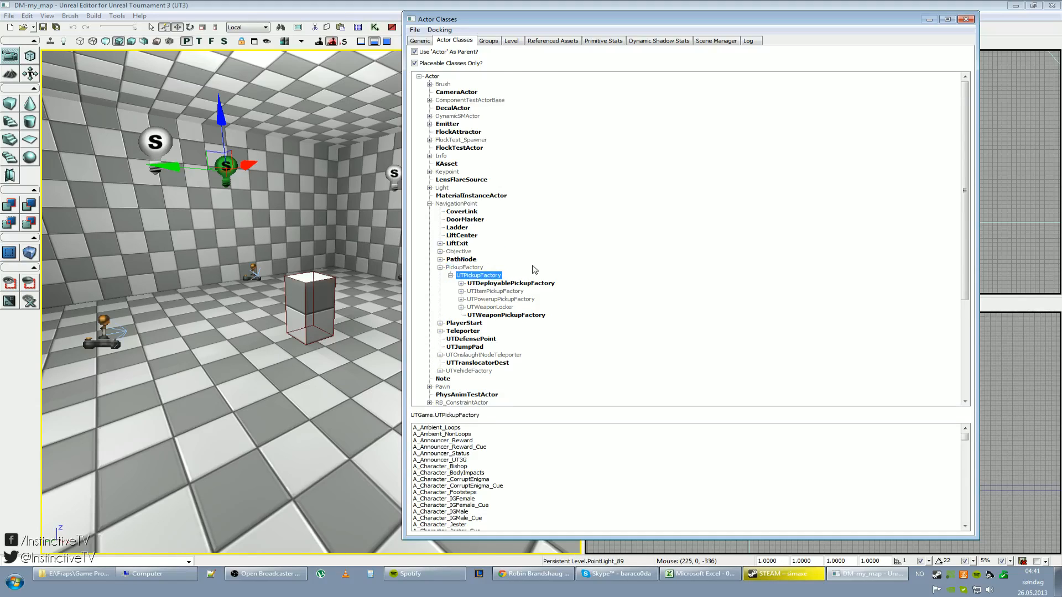
{"action": "scroll", "coordinate": [534, 270], "scroll_direction": "down", "scroll_amount": 1}
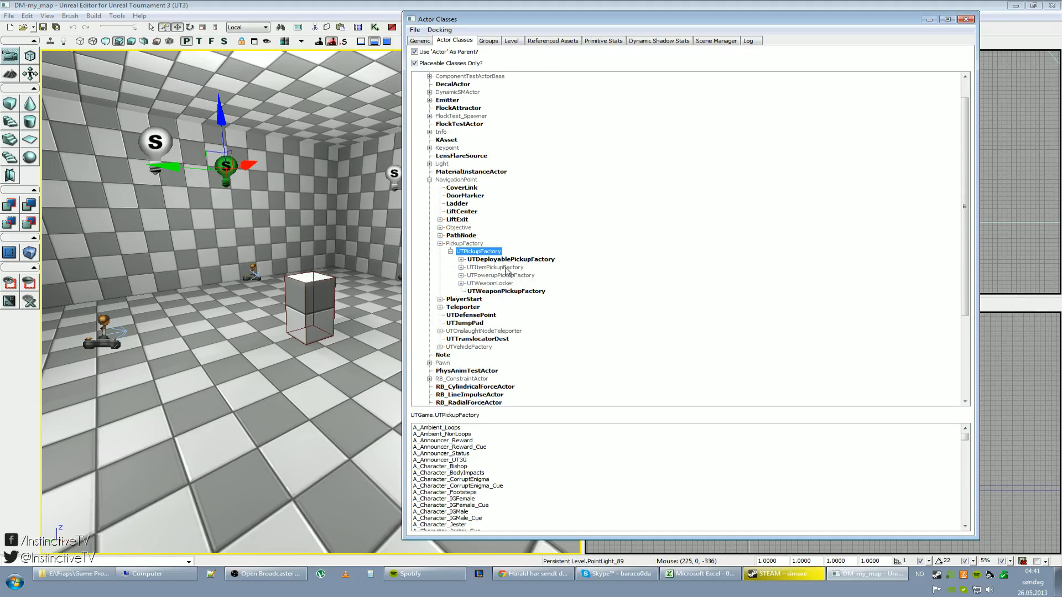
{"action": "left_click", "coordinate": [488, 292]}
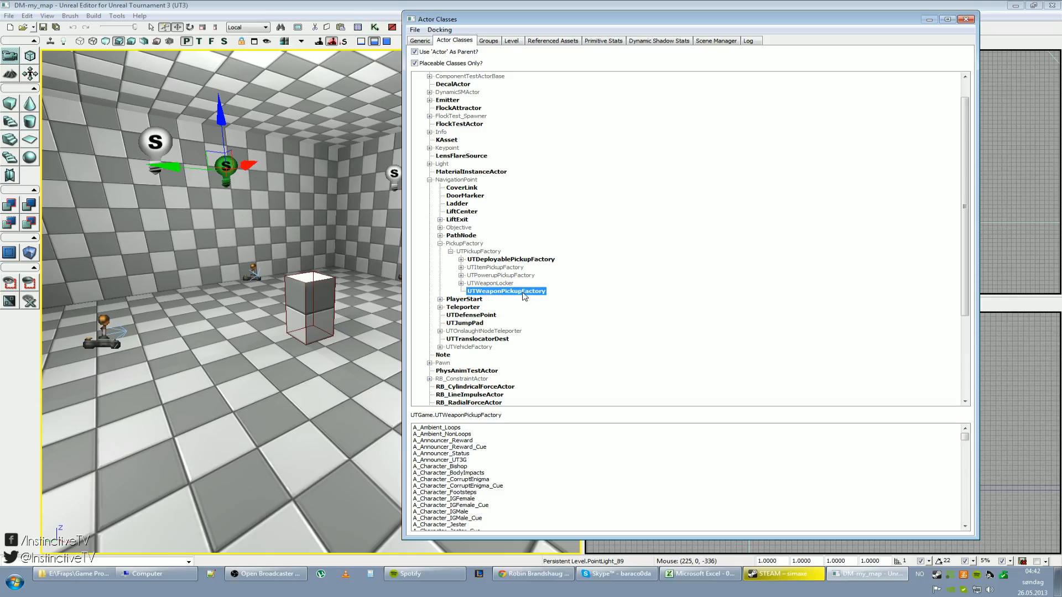
Step: Move the actor class browser aside to uncover more of the perspective view and reselect UTWeaponPickupFactory
{"action": "mouse_move", "coordinate": [310, 310]}
{"action": "right_mouse_down"}
{"action": "mouse_move", "coordinate": [376, 332]}
{"action": "mouse_move", "coordinate": [321, 335]}
{"action": "mouse_move", "coordinate": [301, 287]}
{"action": "mouse_move", "coordinate": [318, 299]}
{"action": "right_mouse_up"}
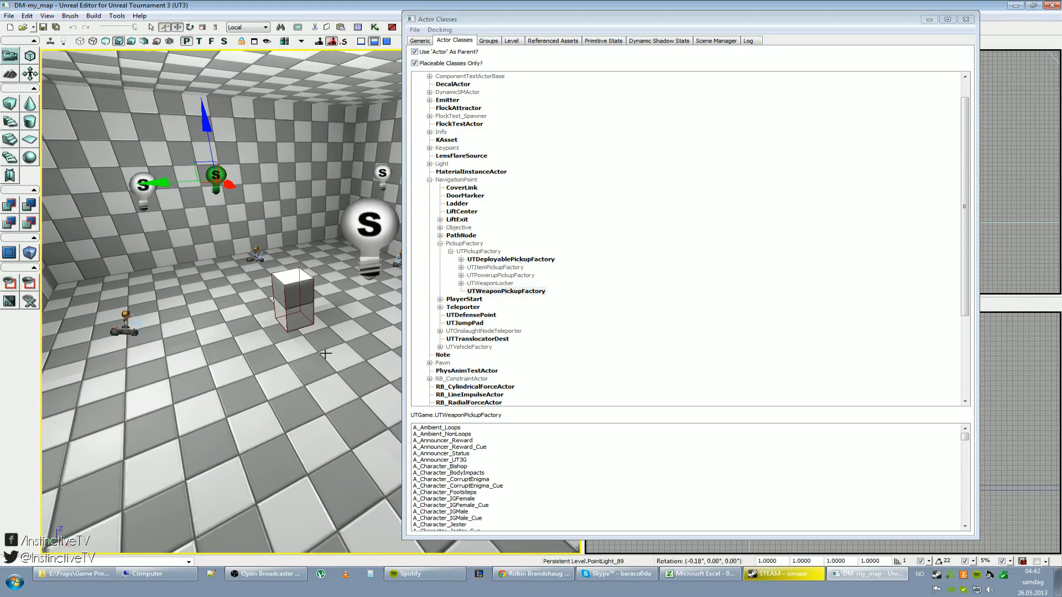
{"action": "right_click", "coordinate": [325, 354]}
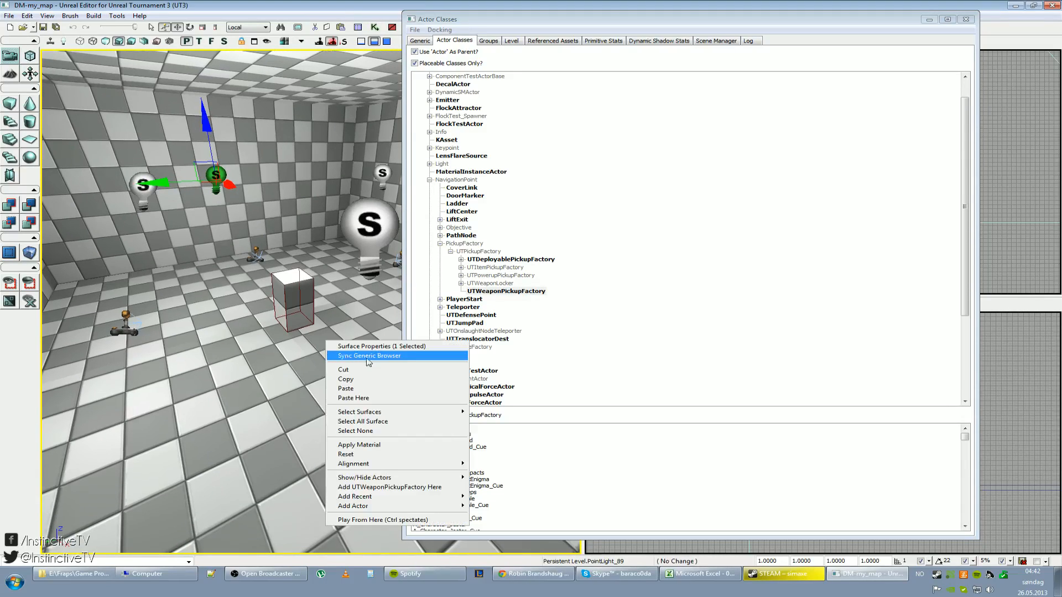
{"action": "left_click", "coordinate": [307, 356]}
{"action": "right_click", "coordinate": [307, 340]}
{"action": "left_click", "coordinate": [300, 340]}
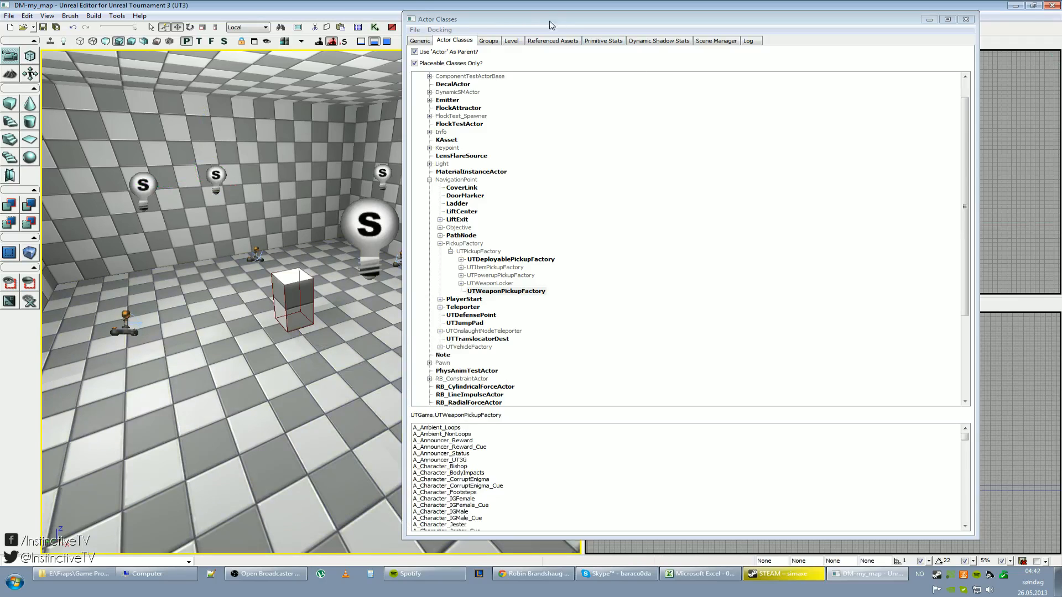
{"action": "left_click_drag", "start_coordinate": [540, 18], "coordinate": [657, 29]}
{"action": "left_click", "coordinate": [623, 303]}
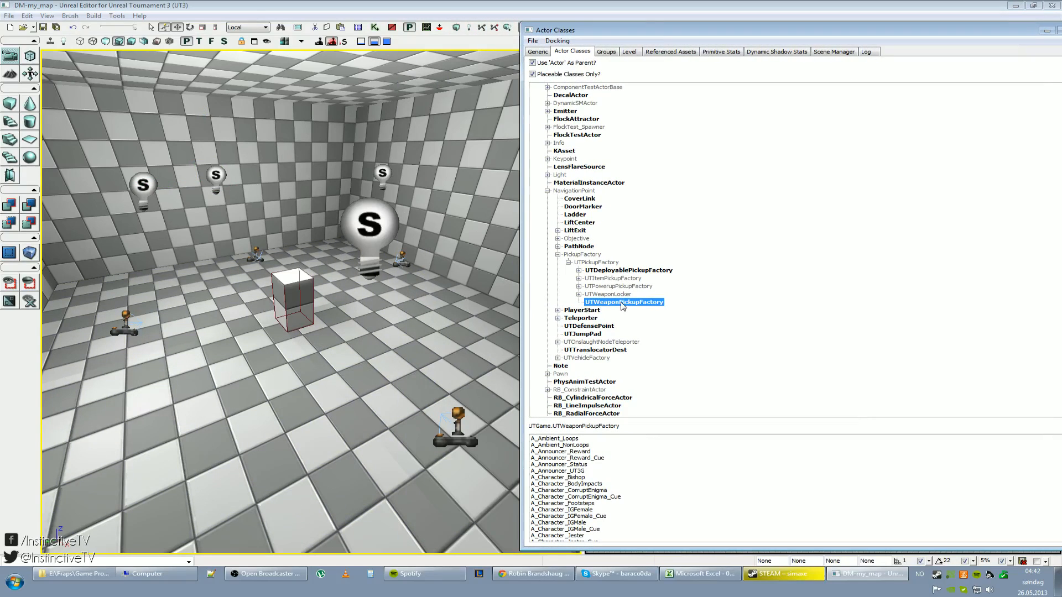
Step: Add a UTWeaponPickupFactory on the floor in front of the central block
{"action": "right_click_drag", "start_coordinate": [429, 340], "coordinate": [399, 357]}
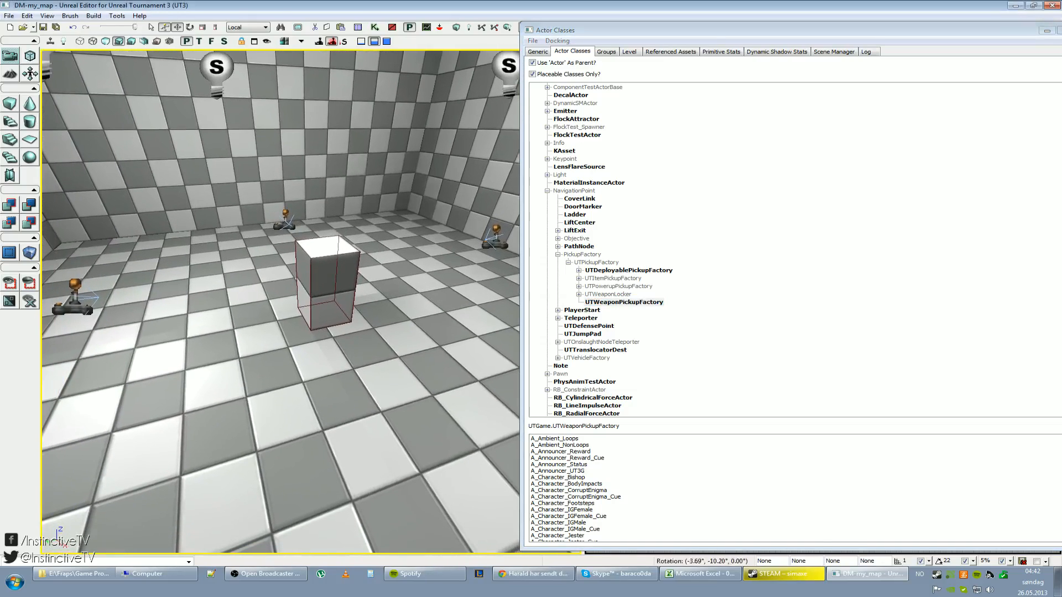
{"action": "right_click", "coordinate": [359, 372]}
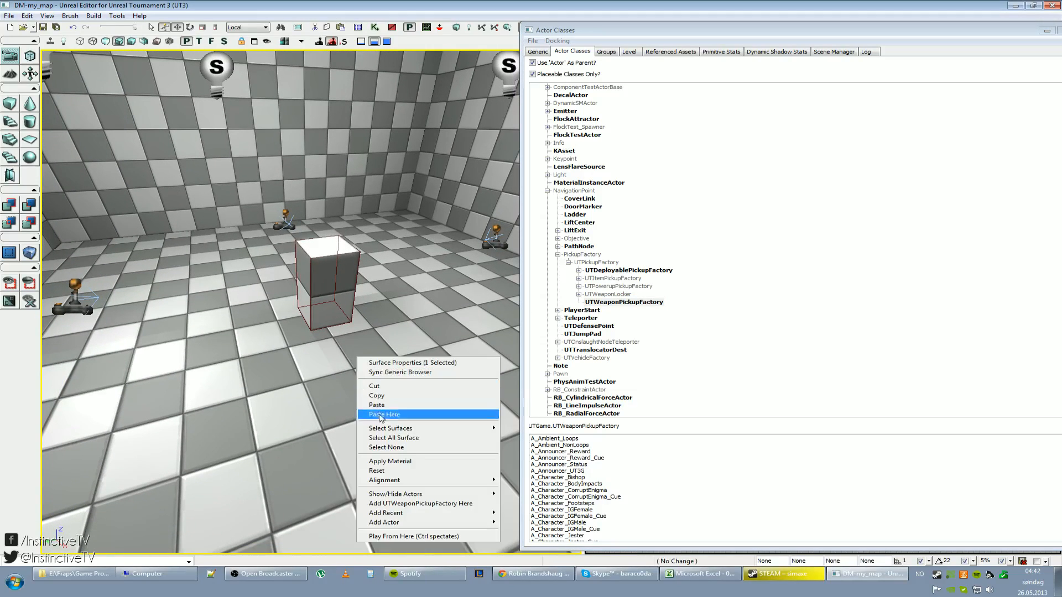
{"action": "mouse_move", "coordinate": [417, 525]}
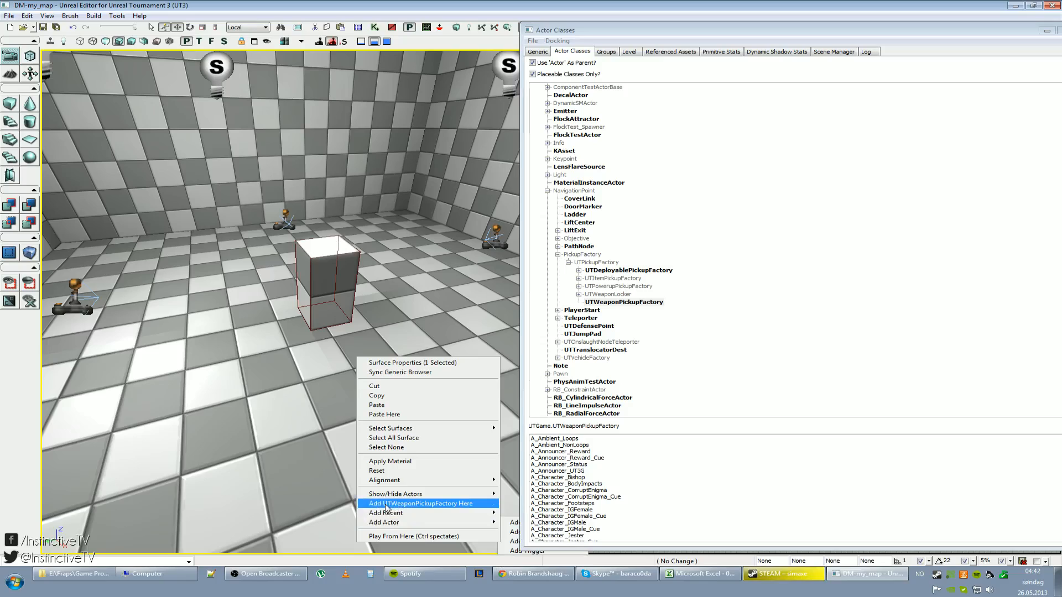
{"action": "left_click", "coordinate": [623, 304]}
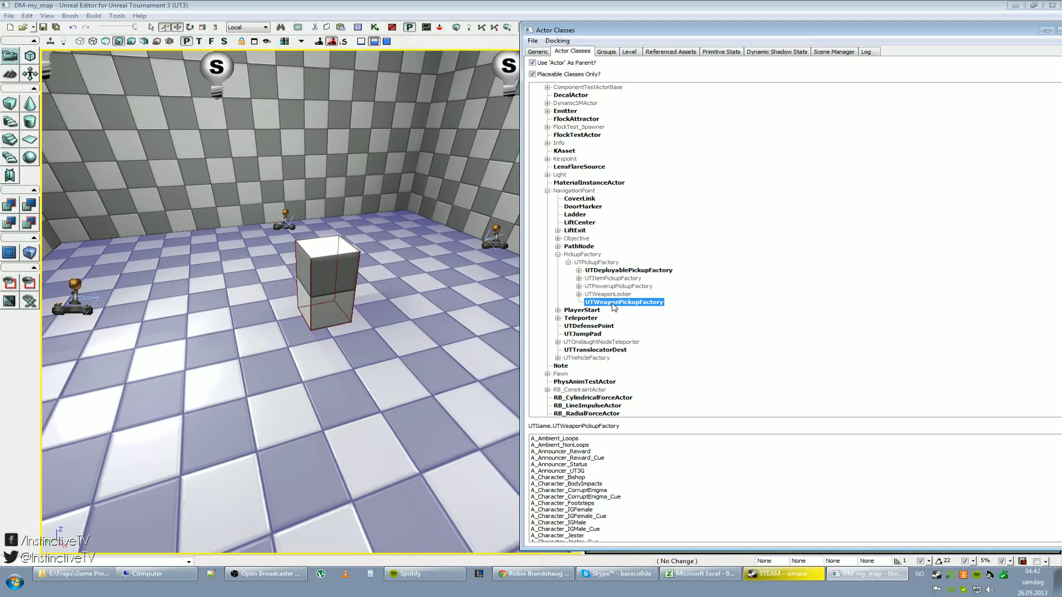
{"action": "right_click", "coordinate": [369, 360]}
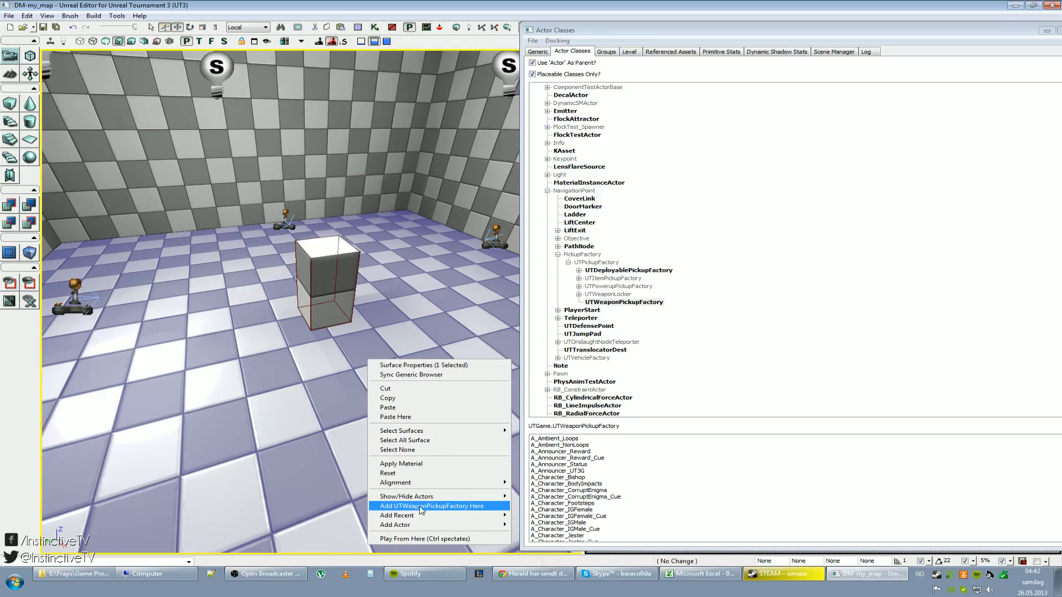
{"action": "left_click", "coordinate": [454, 509]}
Step: Set the new pickup factory's WeaponPickupClass to UTWeap_Stinger and close its properties
{"action": "mouse_move", "coordinate": [444, 438]}
{"action": "right_mouse_down"}
{"action": "mouse_move", "coordinate": [489, 407]}
{"action": "mouse_move", "coordinate": [493, 426]}
{"action": "mouse_move", "coordinate": [450, 440]}
{"action": "right_mouse_up"}
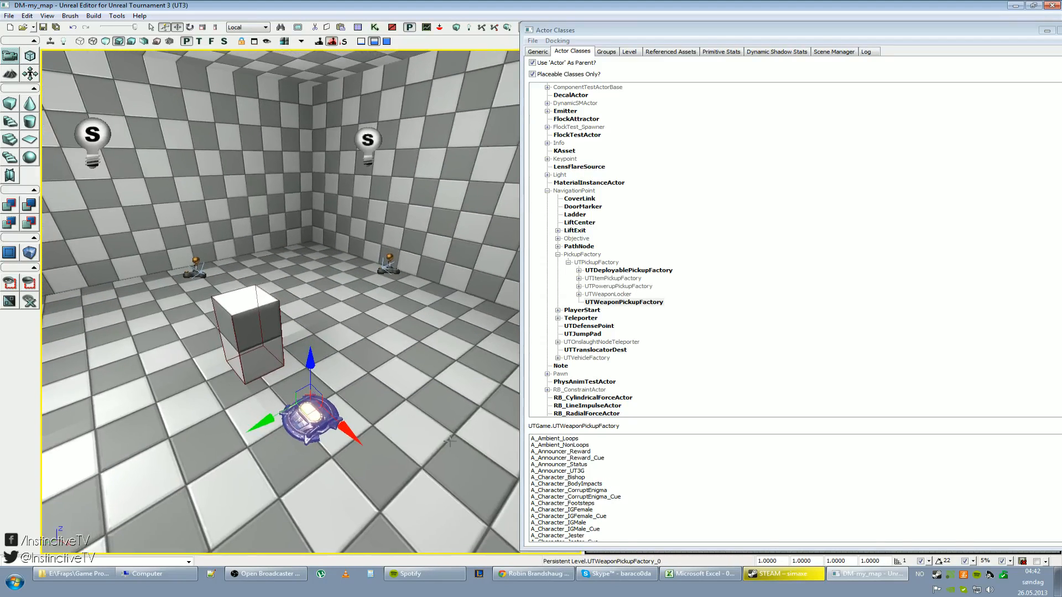
{"action": "right_click_drag", "start_coordinate": [416, 407], "coordinate": [325, 387]}
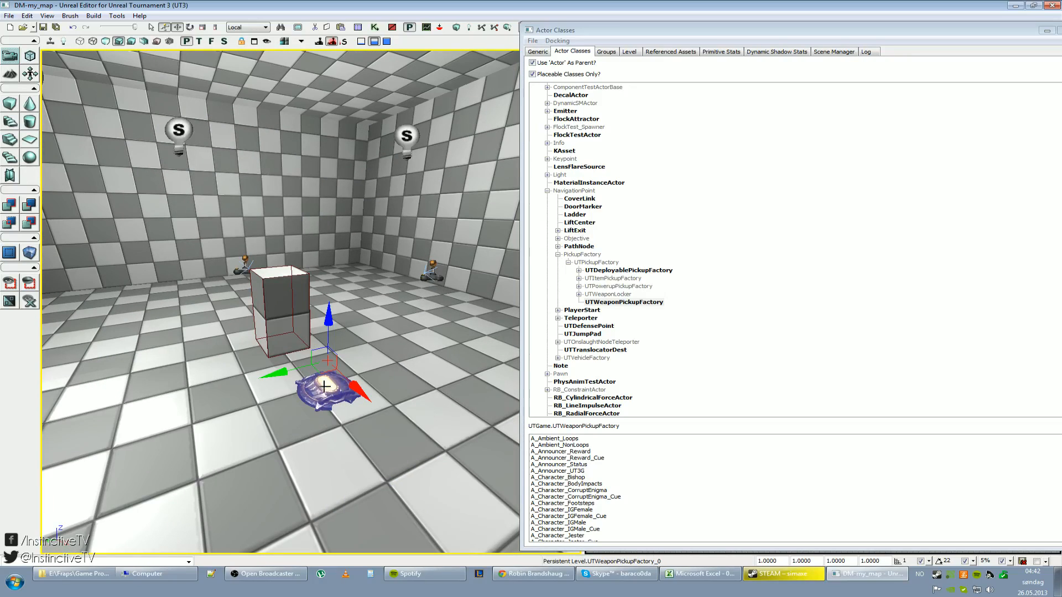
{"action": "right_click_drag", "start_coordinate": [399, 398], "coordinate": [365, 389]}
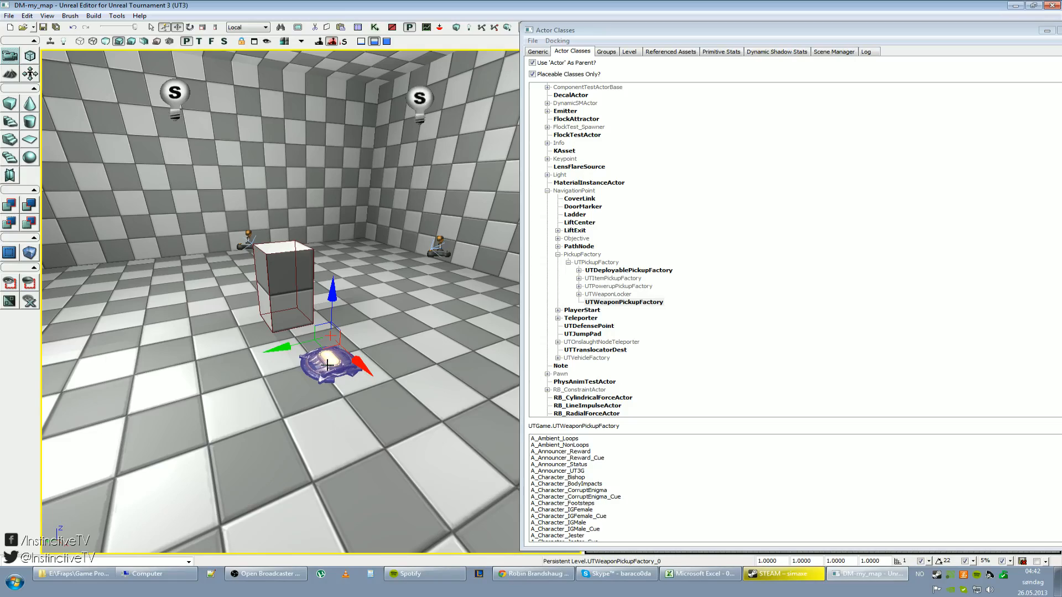
{"action": "double_click", "coordinate": [328, 364]}
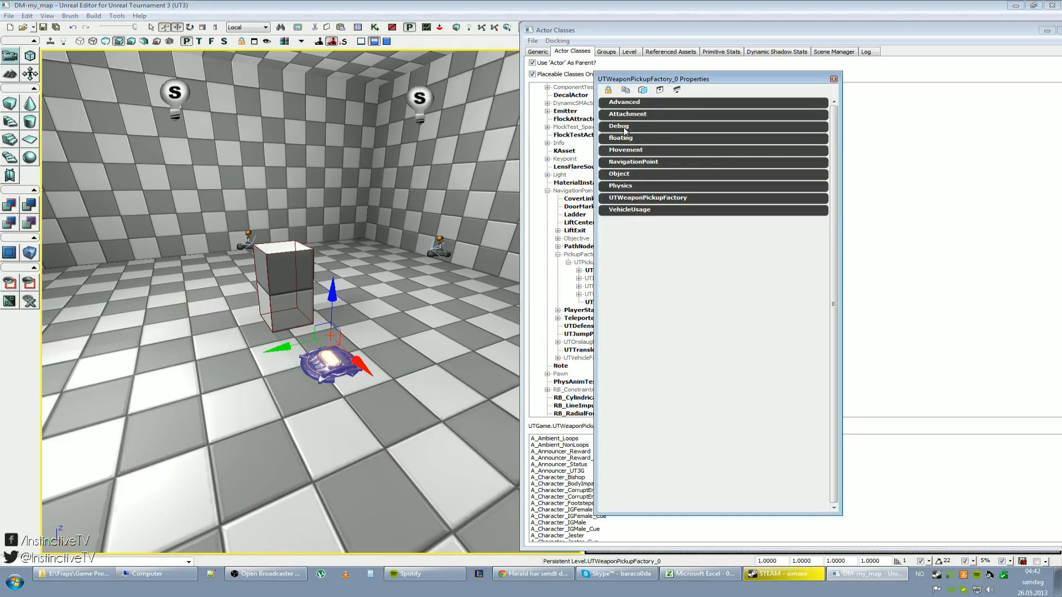
{"action": "left_click", "coordinate": [646, 201]}
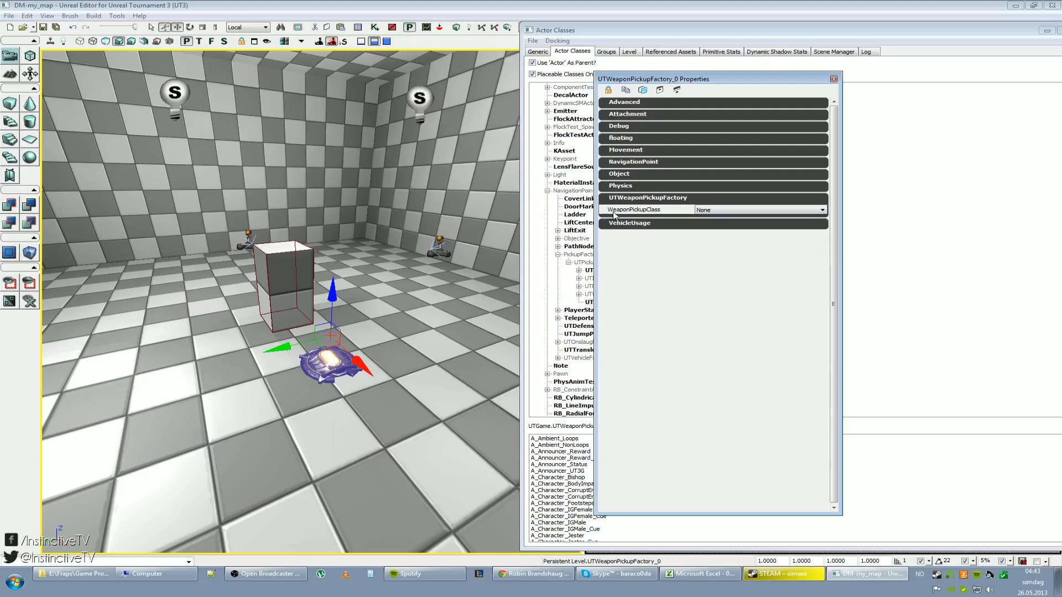
{"action": "left_click", "coordinate": [742, 211]}
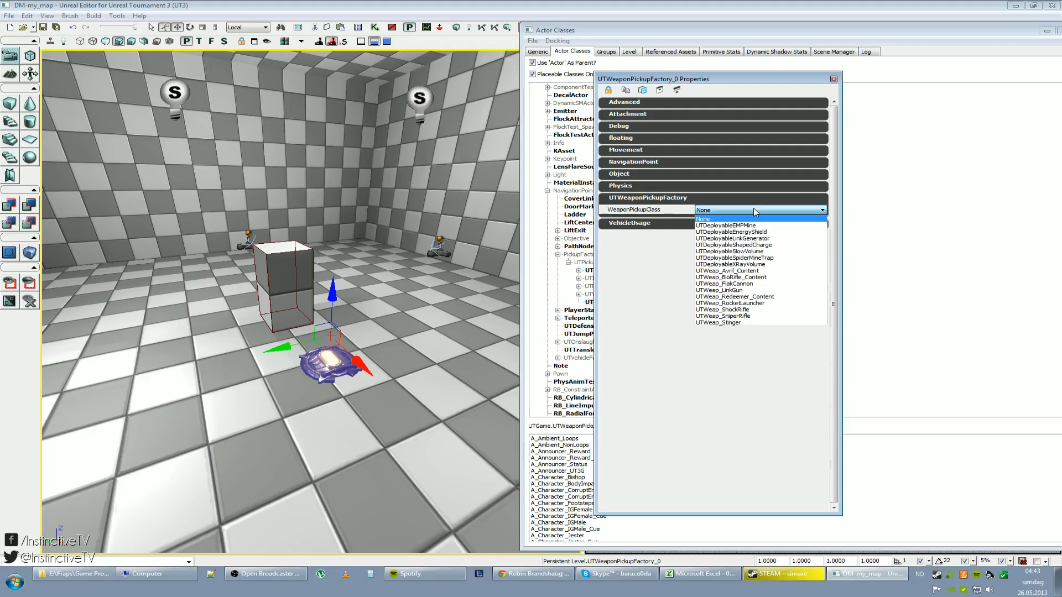
{"action": "left_click", "coordinate": [755, 323]}
{"action": "right_click_drag", "start_coordinate": [476, 271], "coordinate": [495, 310]}
{"action": "left_click", "coordinate": [835, 80]}
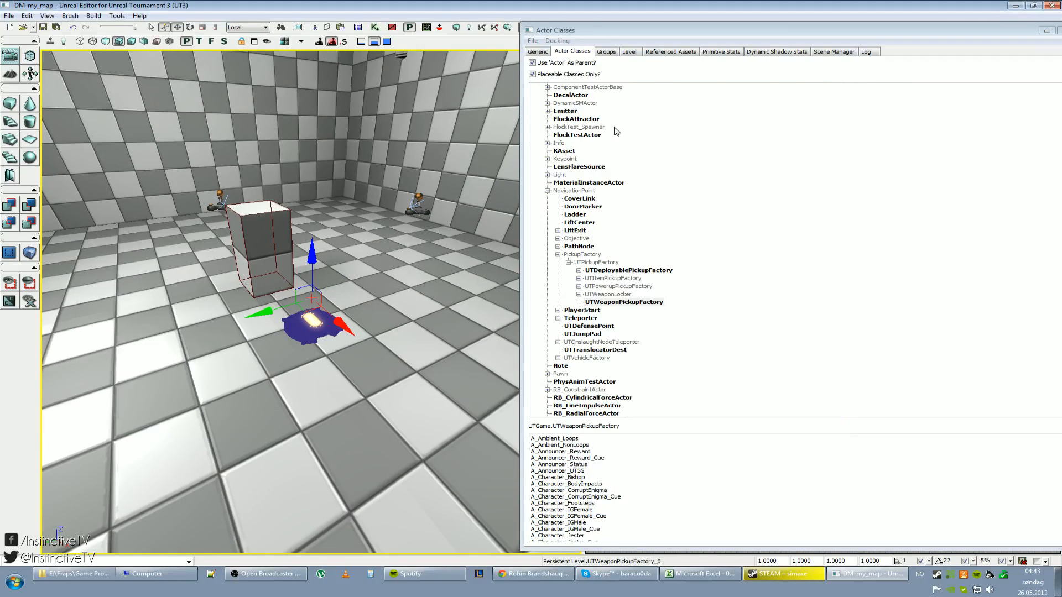
Step: Close the actor class browser and build the whole map
{"action": "left_click_drag", "start_coordinate": [1013, 33], "coordinate": [903, 38]}
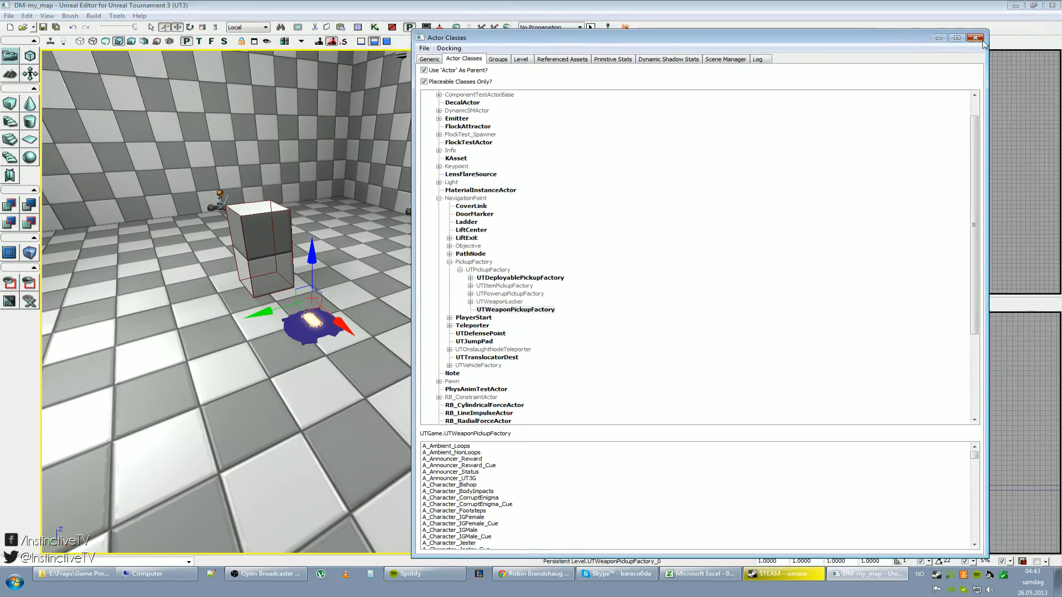
{"action": "left_click", "coordinate": [976, 36]}
{"action": "left_click", "coordinate": [506, 28]}
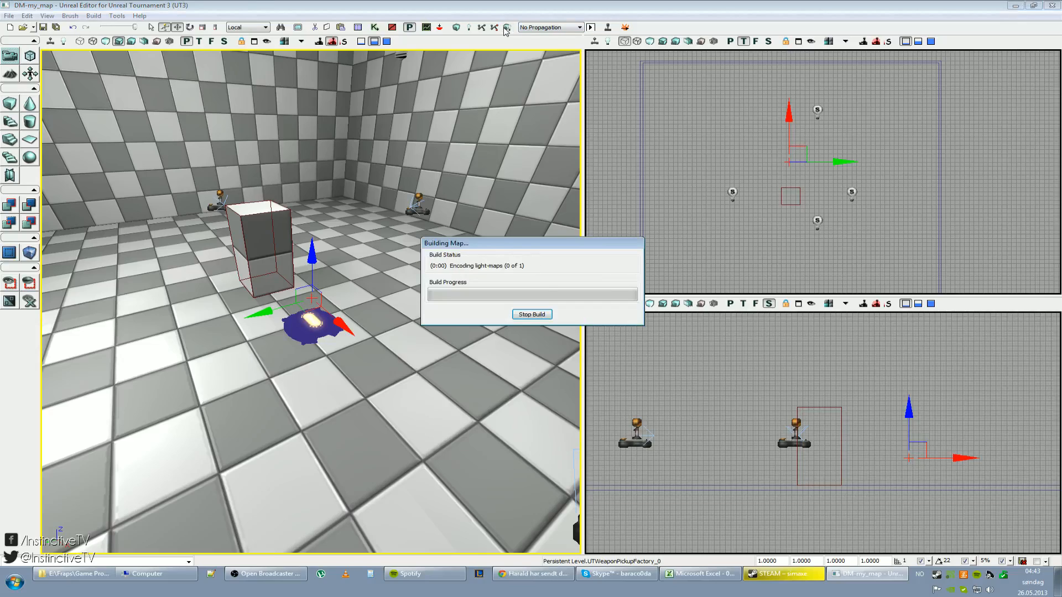
{"action": "left_click", "coordinate": [612, 271]}
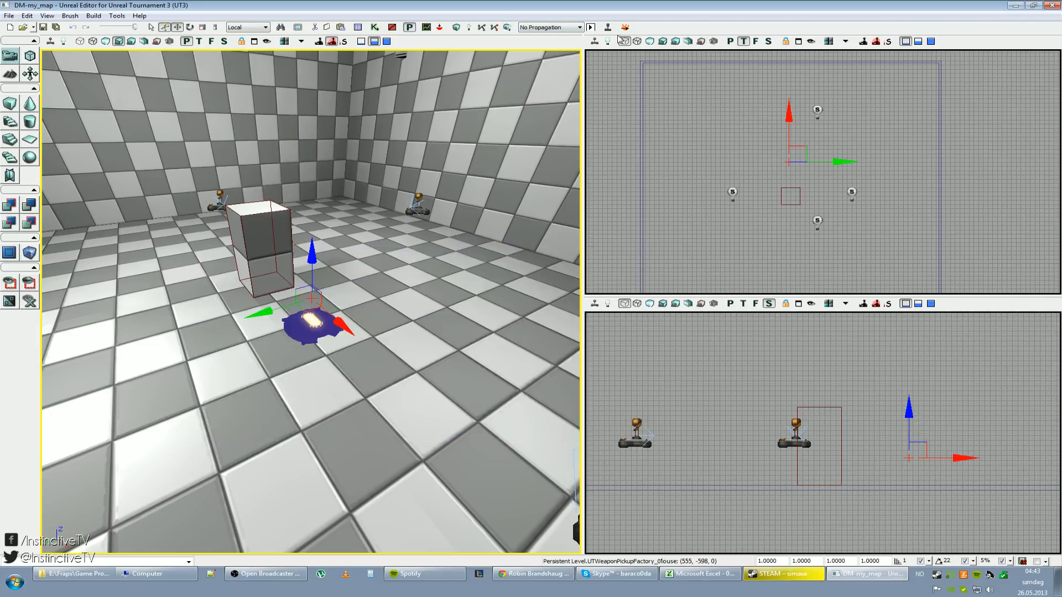
Step: Play-test the map in the editor, pick up the Stinger and fire it, and end the test
{"action": "left_click", "coordinate": [607, 26]}
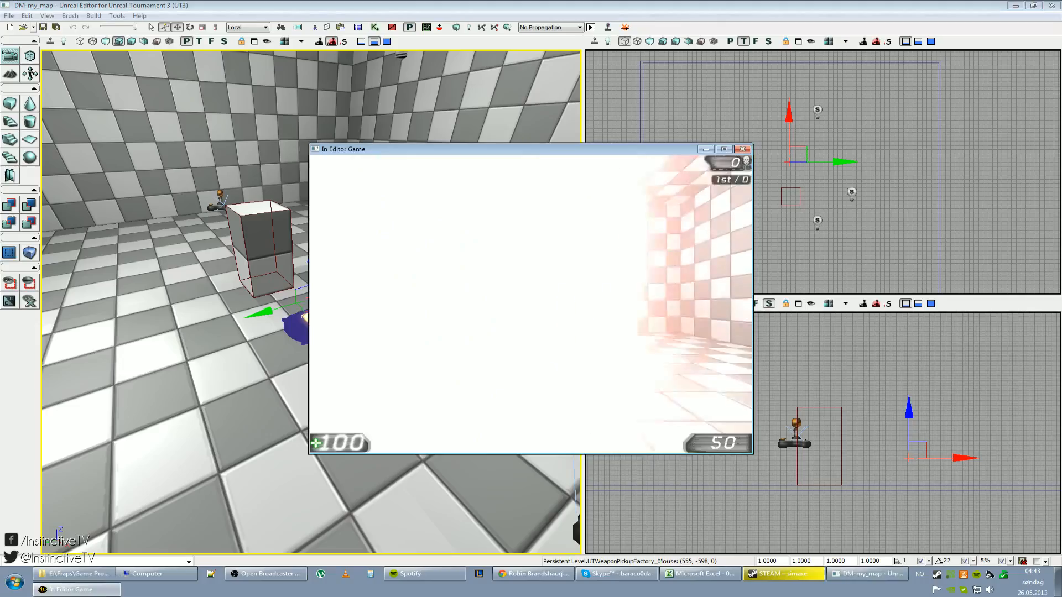
{"action": "key", "text": "w"}
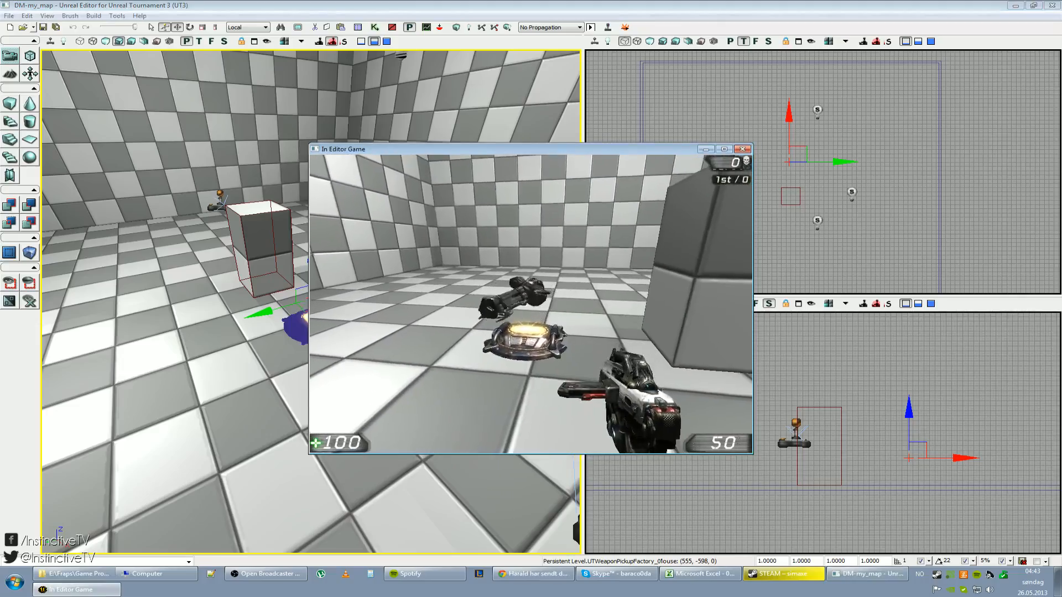
{"action": "left_click", "coordinate": [531, 304]}
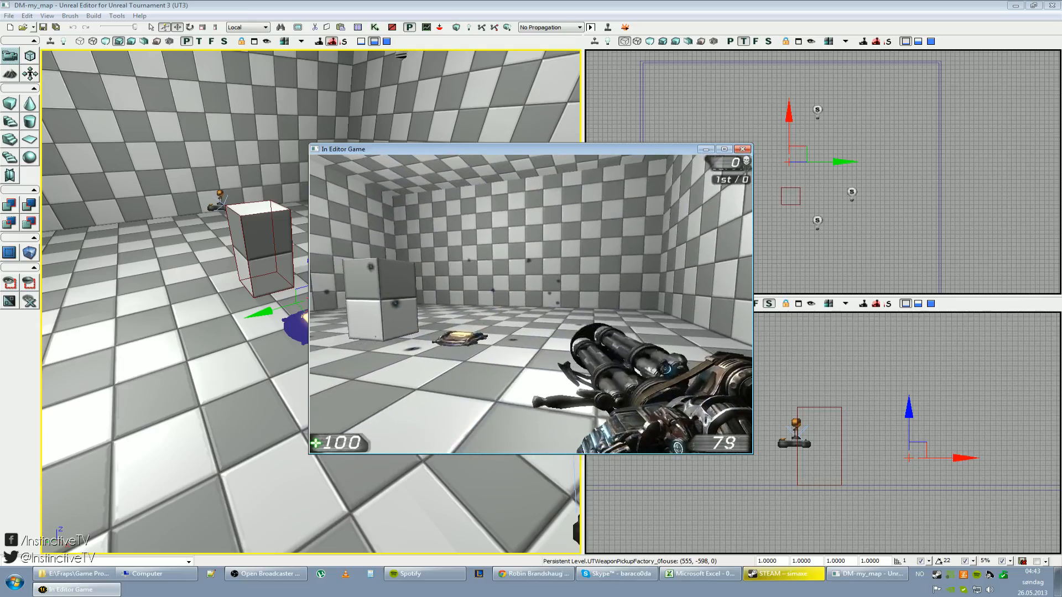
{"action": "key", "text": "Escape"}
Step: Reopen the actor classes in the Generic Browser and expand NavigationPoint, PickupFactory and UTPickupFactory
{"action": "right_click_drag", "start_coordinate": [416, 257], "coordinate": [382, 263]}
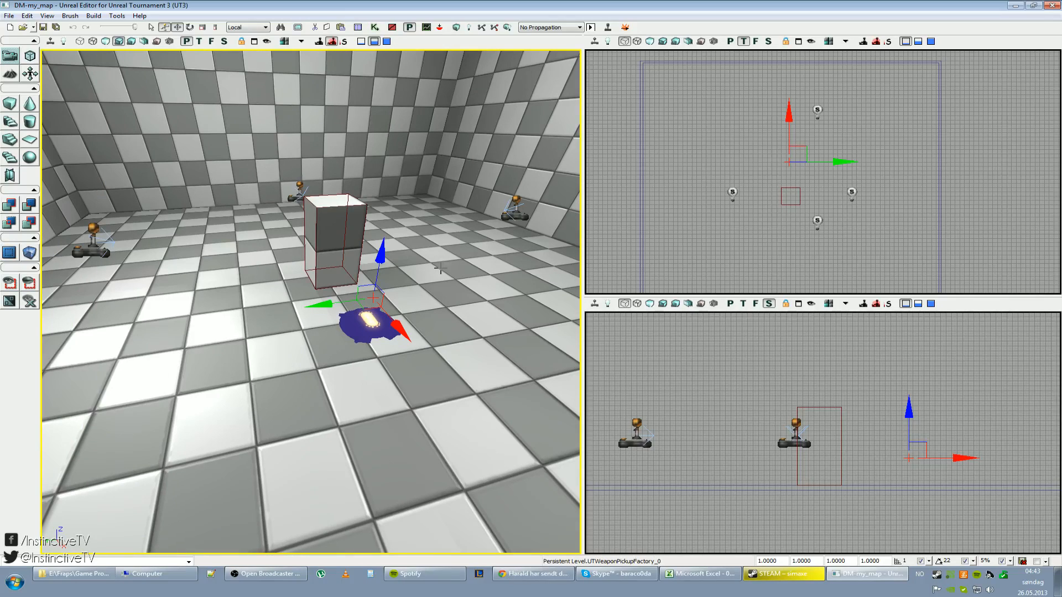
{"action": "right_click_drag", "start_coordinate": [441, 268], "coordinate": [450, 263]}
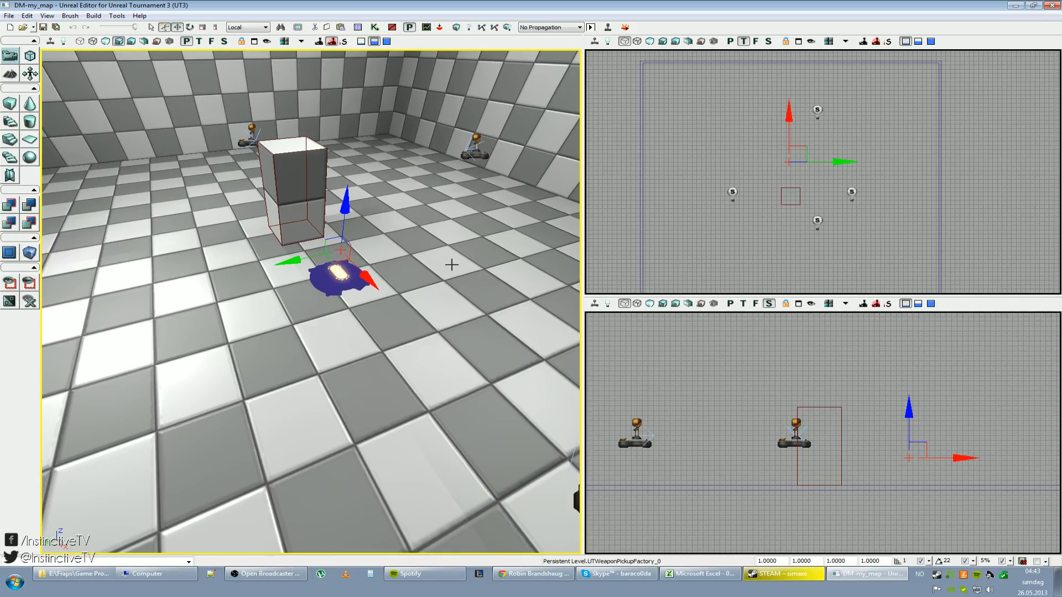
{"action": "left_click", "coordinate": [442, 266]}
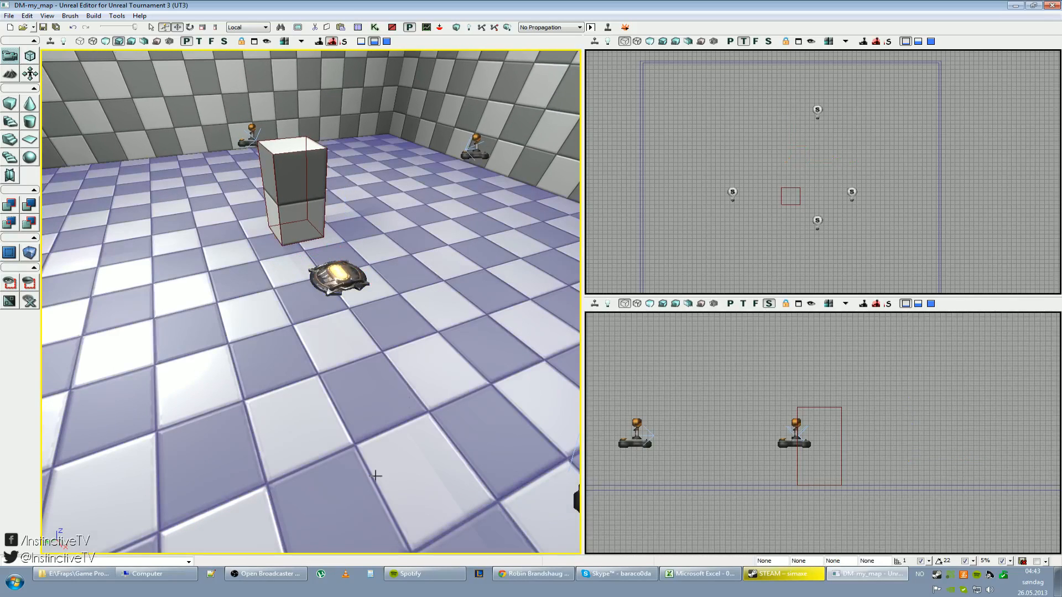
{"action": "left_click", "coordinate": [366, 27]}
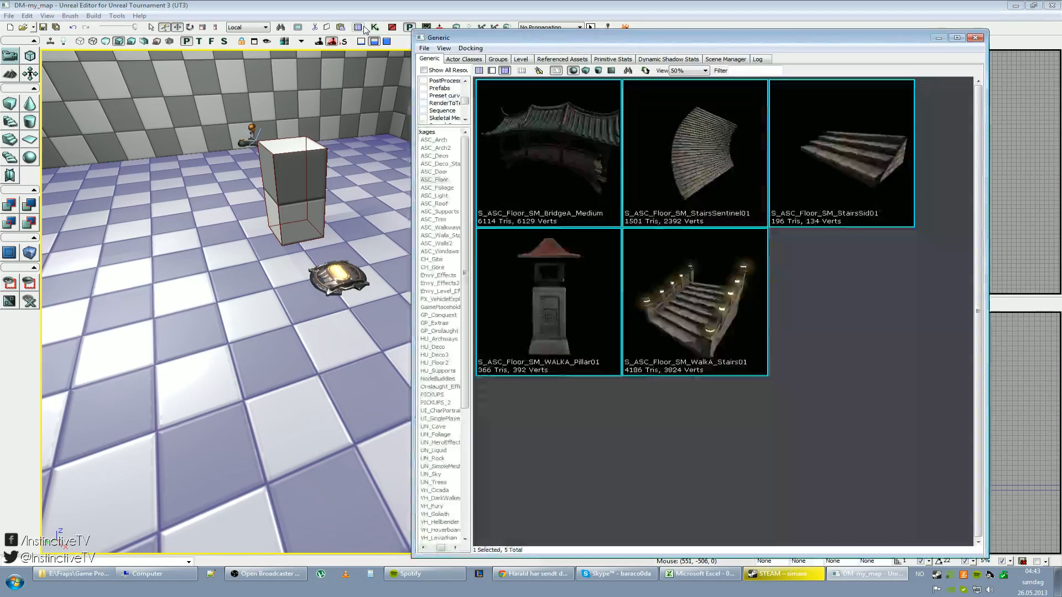
{"action": "left_click", "coordinate": [463, 59]}
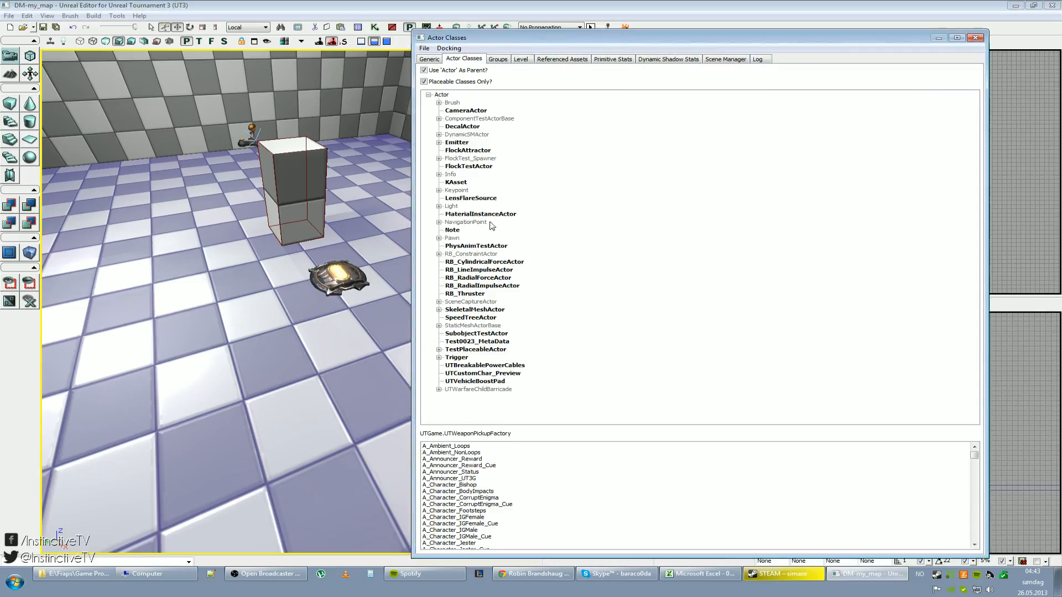
{"action": "double_click", "coordinate": [459, 222]}
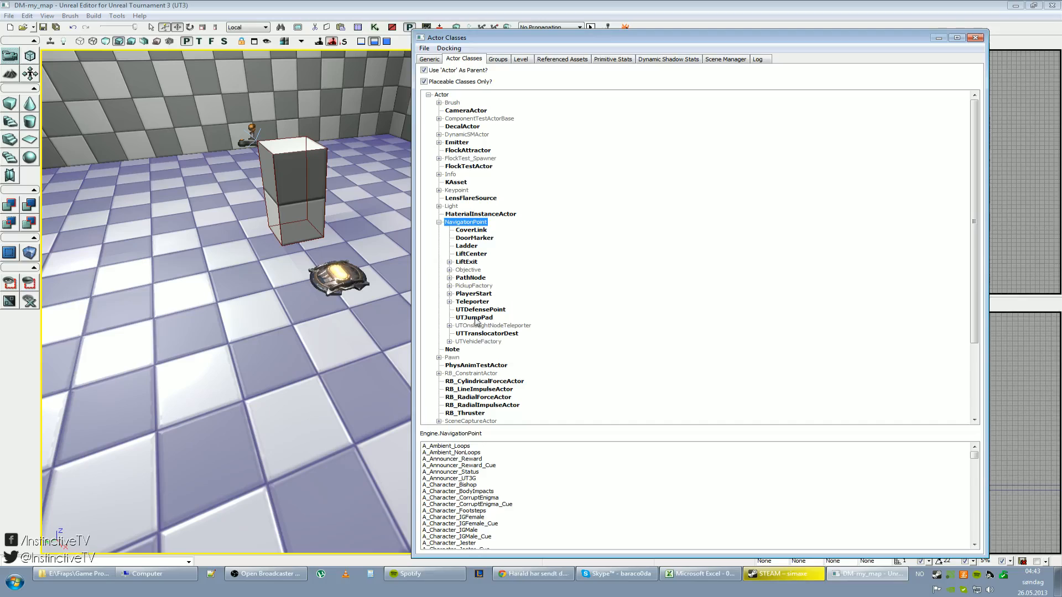
{"action": "double_click", "coordinate": [471, 287]}
{"action": "double_click", "coordinate": [496, 295]}
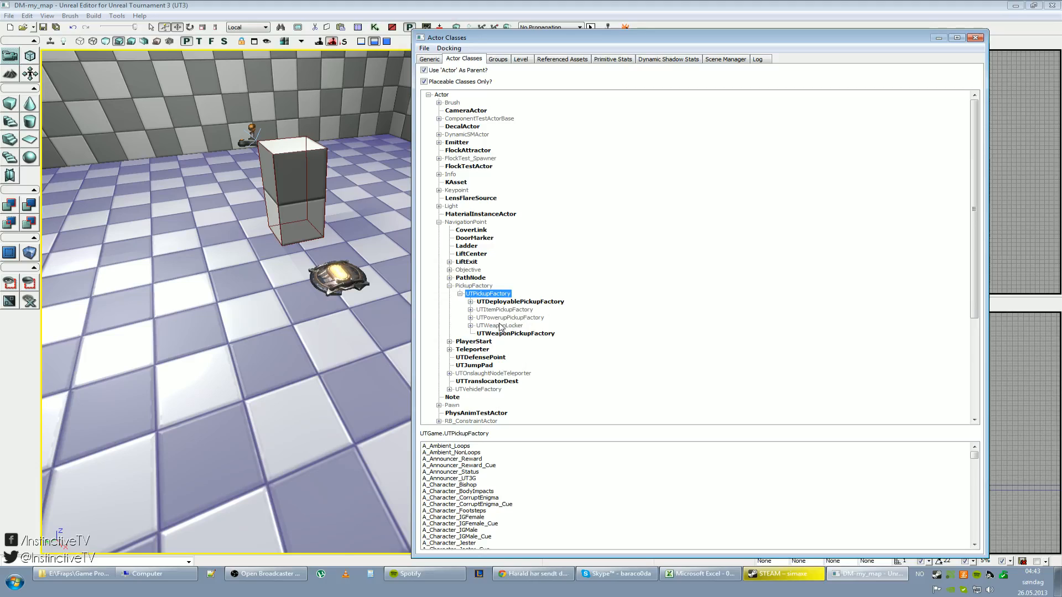
Step: Select UTAmmo_Stinger in UTAmmoPickupFactory under UTItemPickupFactory and move the browser aside to uncover the perspective view
{"action": "double_click", "coordinate": [492, 310]}
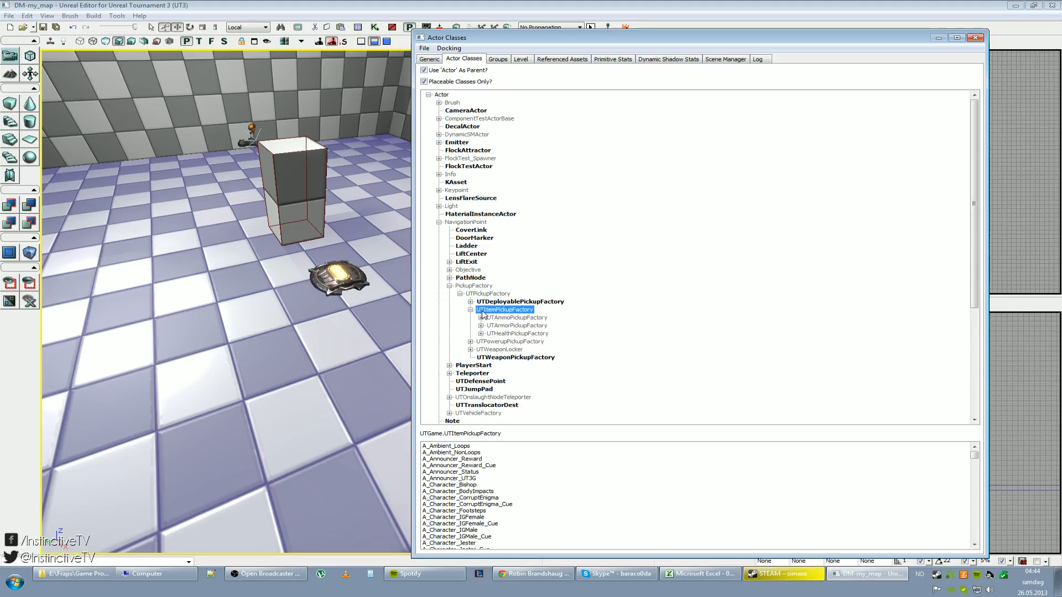
{"action": "left_click", "coordinate": [512, 320]}
{"action": "double_click", "coordinate": [512, 322]}
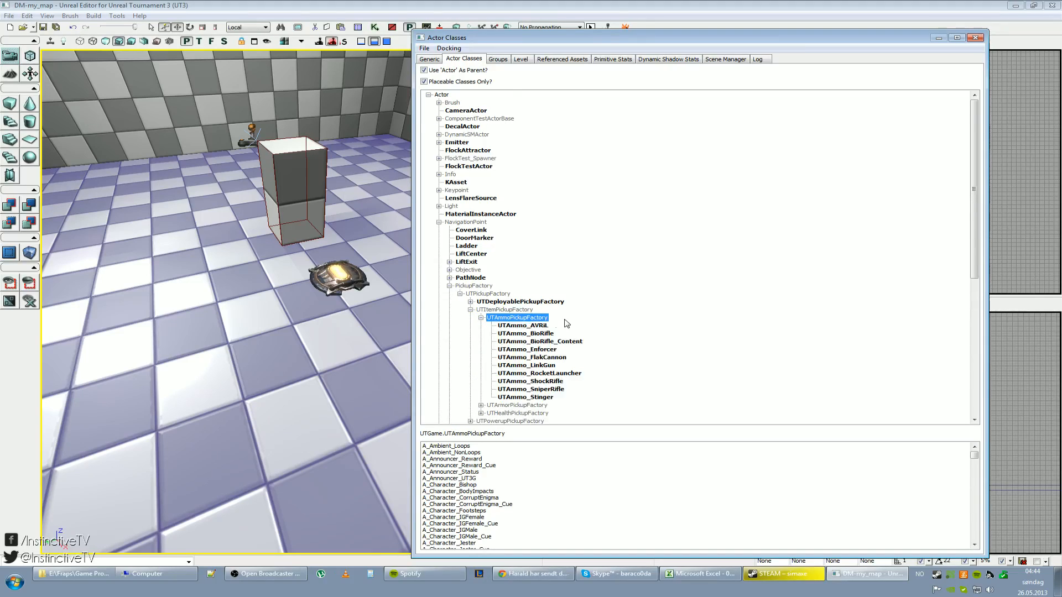
{"action": "scroll", "coordinate": [567, 323], "scroll_direction": "down", "scroll_amount": 1}
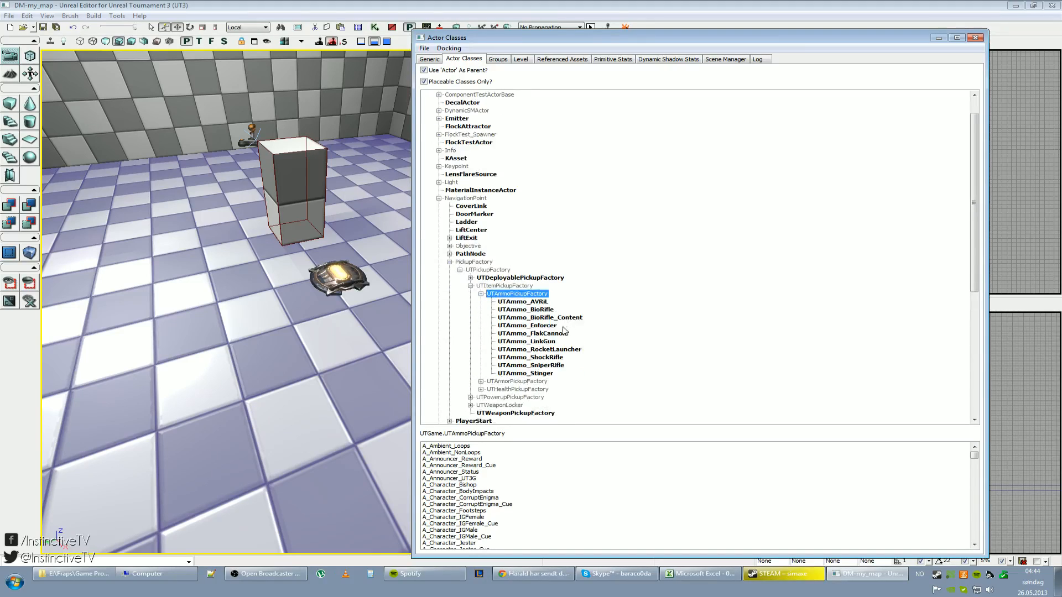
{"action": "left_click", "coordinate": [543, 374]}
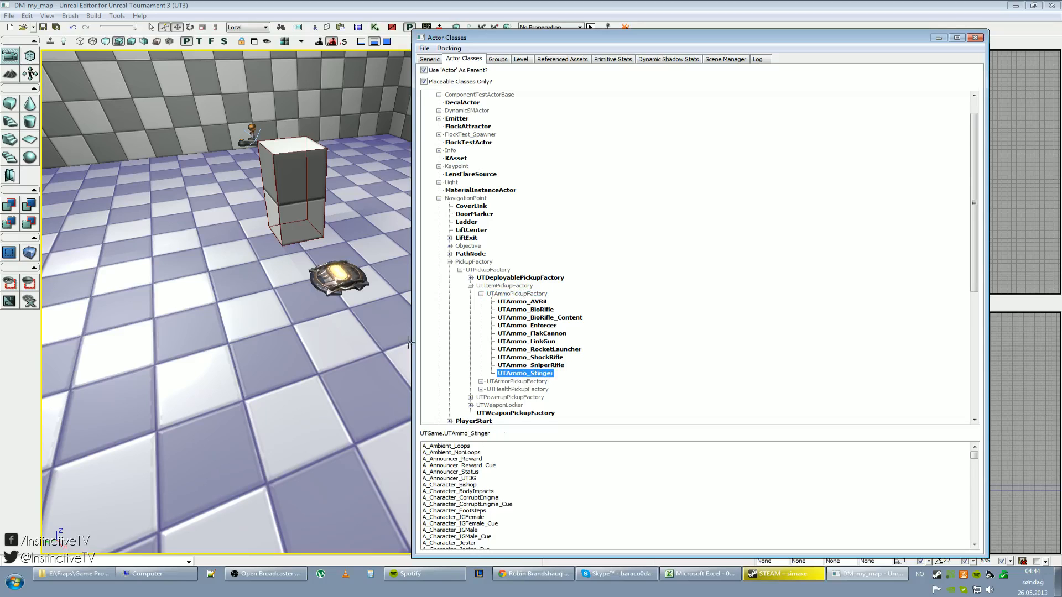
{"action": "mouse_move", "coordinate": [297, 292]}
{"action": "right_mouse_down"}
{"action": "mouse_move", "coordinate": [295, 271]}
{"action": "mouse_move", "coordinate": [298, 292]}
{"action": "right_mouse_up"}
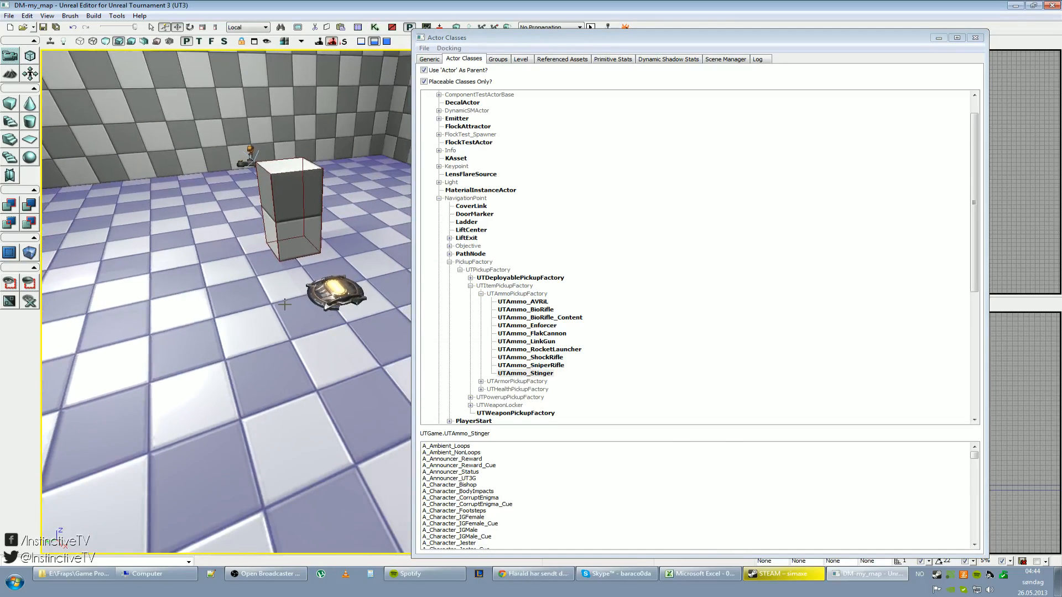
{"action": "left_click_drag", "start_coordinate": [497, 36], "coordinate": [628, 46]}
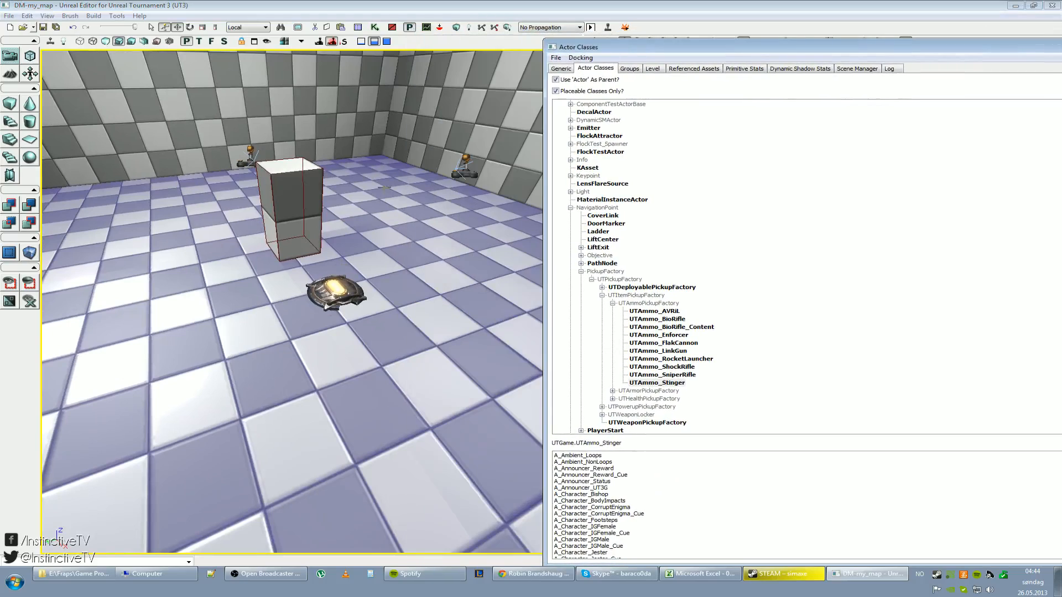
Step: Add a UTAmmo_Stinger pickup on the floor beside the weapon base and duplicate it to the base's other side
{"action": "right_click", "coordinate": [272, 315]}
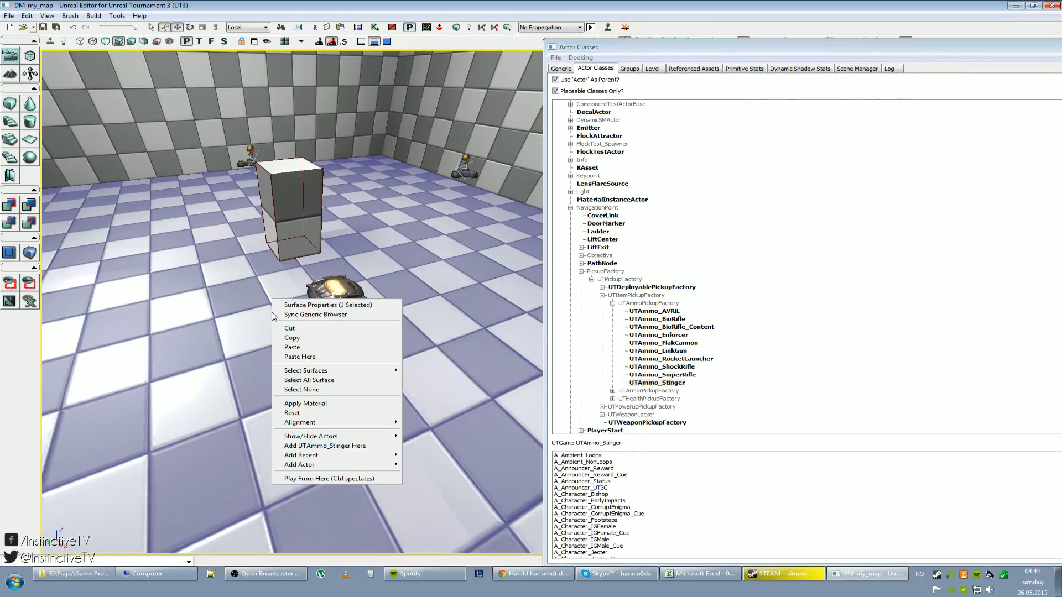
{"action": "left_click", "coordinate": [351, 447]}
{"action": "mouse_move", "coordinate": [378, 370]}
{"action": "right_mouse_down"}
{"action": "mouse_move", "coordinate": [376, 310]}
{"action": "mouse_move", "coordinate": [354, 299]}
{"action": "mouse_move", "coordinate": [386, 354]}
{"action": "right_mouse_up"}
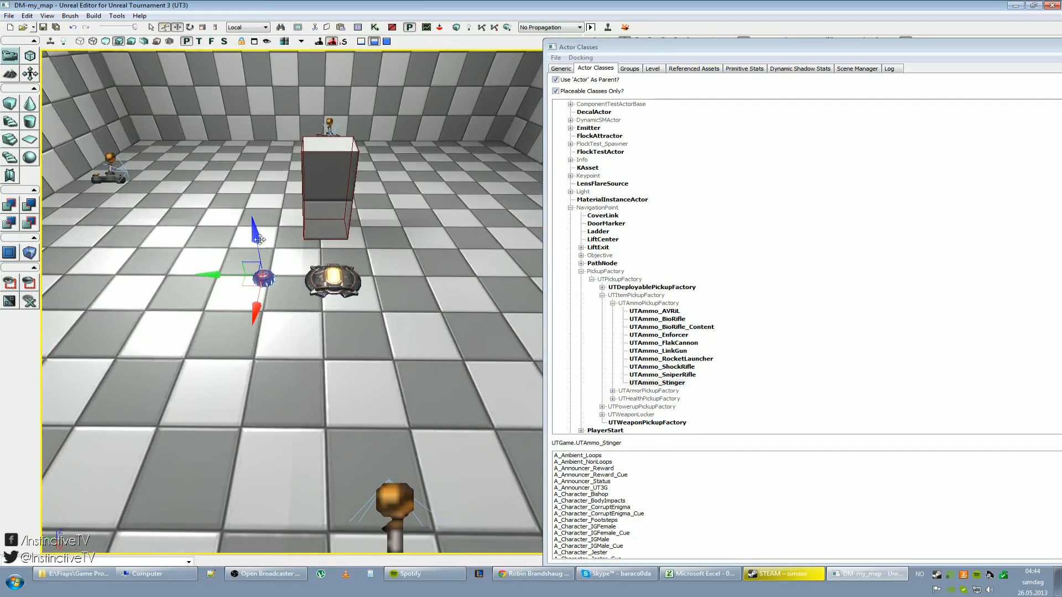
{"action": "left_click_drag", "start_coordinate": [258, 316], "coordinate": [258, 315]}
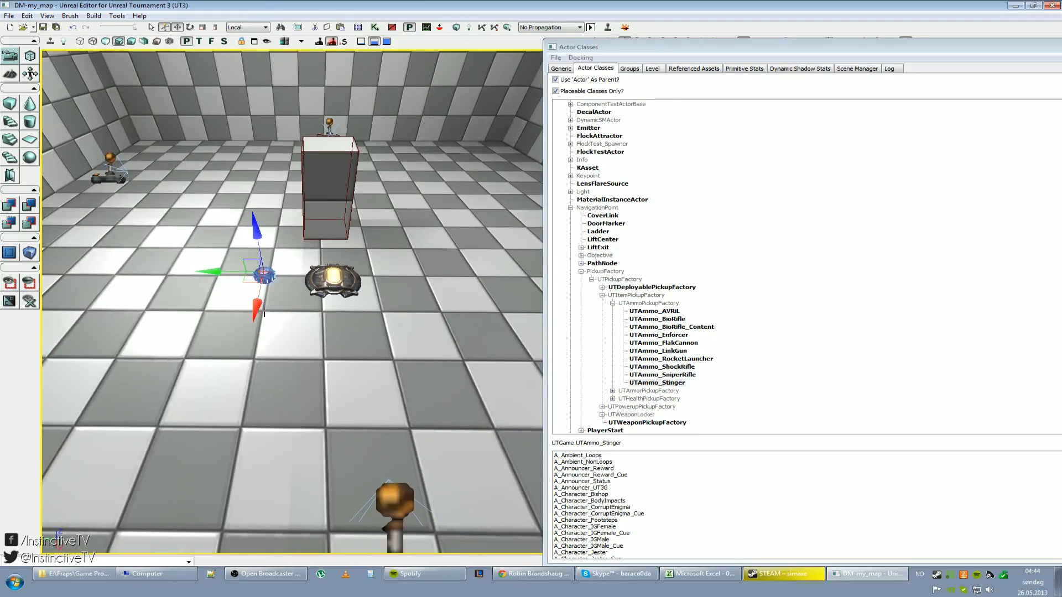
{"action": "left_click_drag", "start_coordinate": [213, 275], "coordinate": [350, 275], "text": "alt"}
{"action": "right_click_drag", "start_coordinate": [271, 319], "coordinate": [286, 305]}
Step: Build the whole map and start a play-test in the editor
{"action": "left_click", "coordinate": [508, 28]}
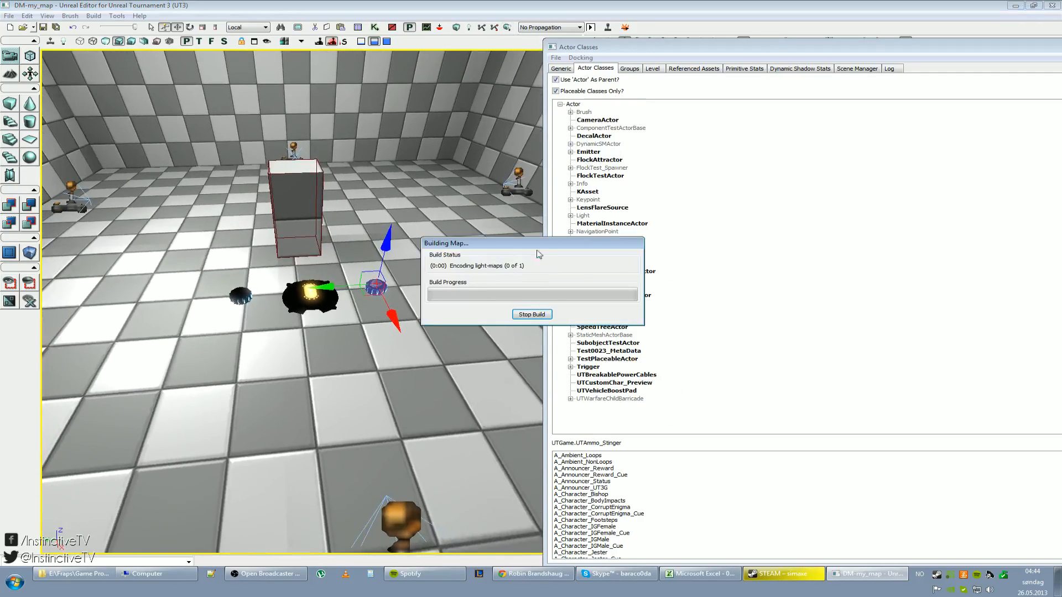
{"action": "left_click", "coordinate": [580, 272]}
{"action": "left_click", "coordinate": [607, 27]}
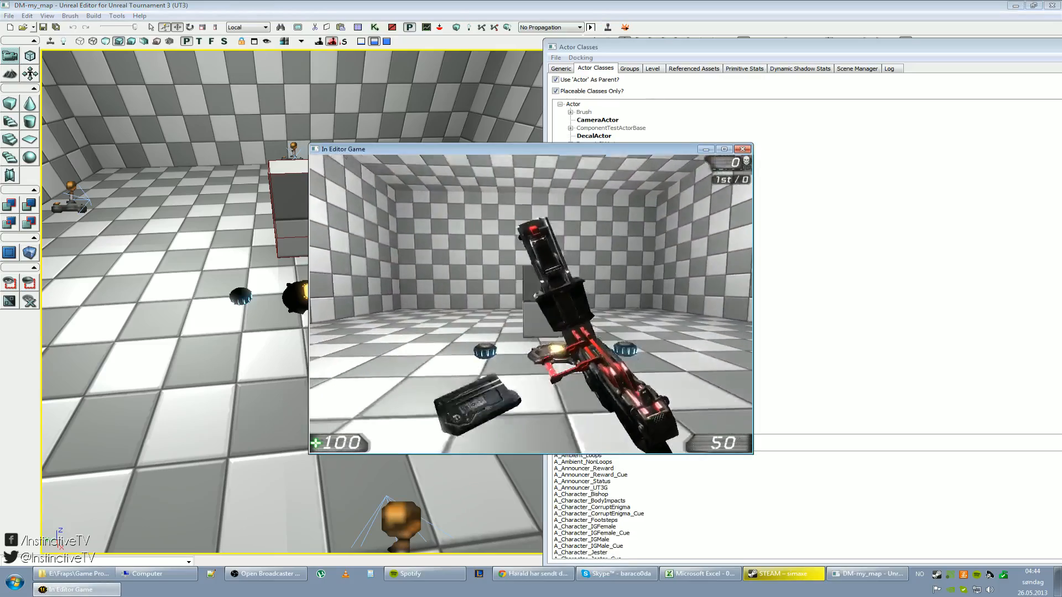
Step: Walk around the pickups in the play-test, collect and fire the Stinger, and end the test
{"action": "key", "text": "d"}
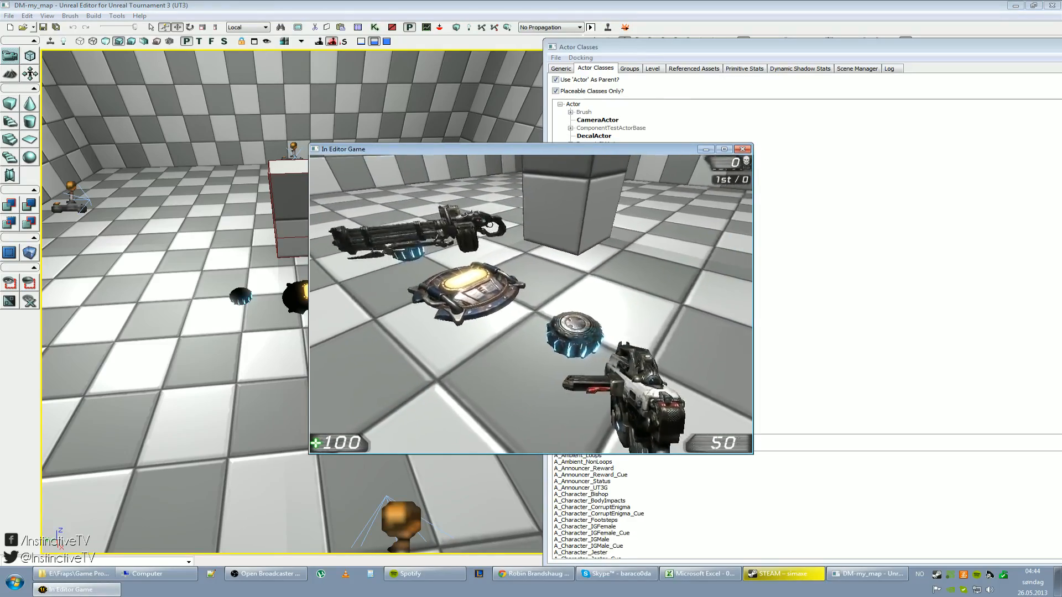
{"action": "key", "text": "a"}
{"action": "key", "text": "w"}
{"action": "key", "text": "s"}
{"action": "key", "text": "d"}
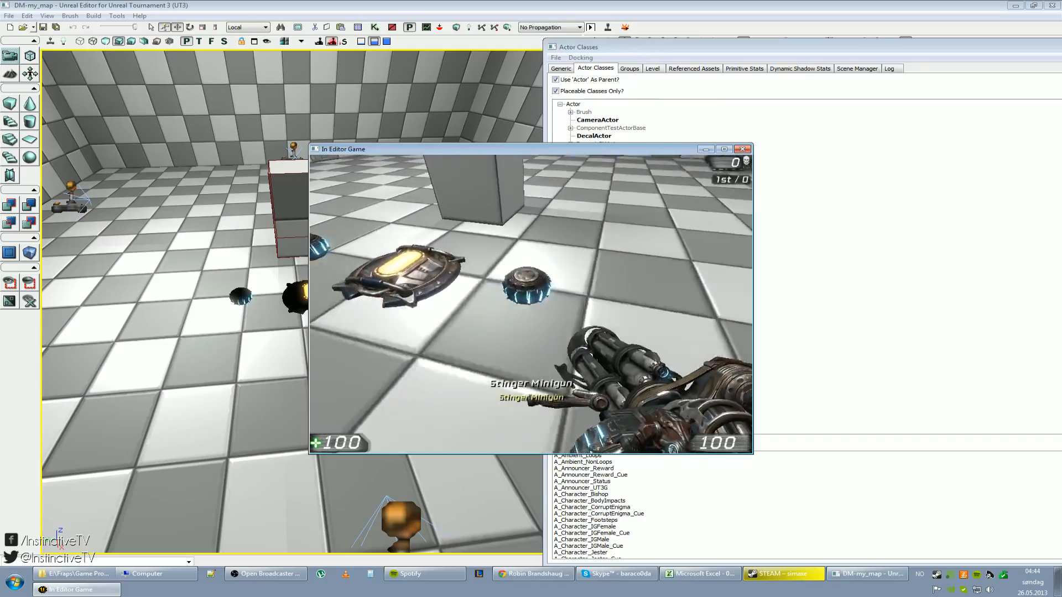
{"action": "key", "text": "w"}
{"action": "key", "text": "s"}
{"action": "key", "text": "w"}
{"action": "key", "text": "s"}
{"action": "left_click", "coordinate": [531, 304]}
{"action": "key", "text": "Escape"}
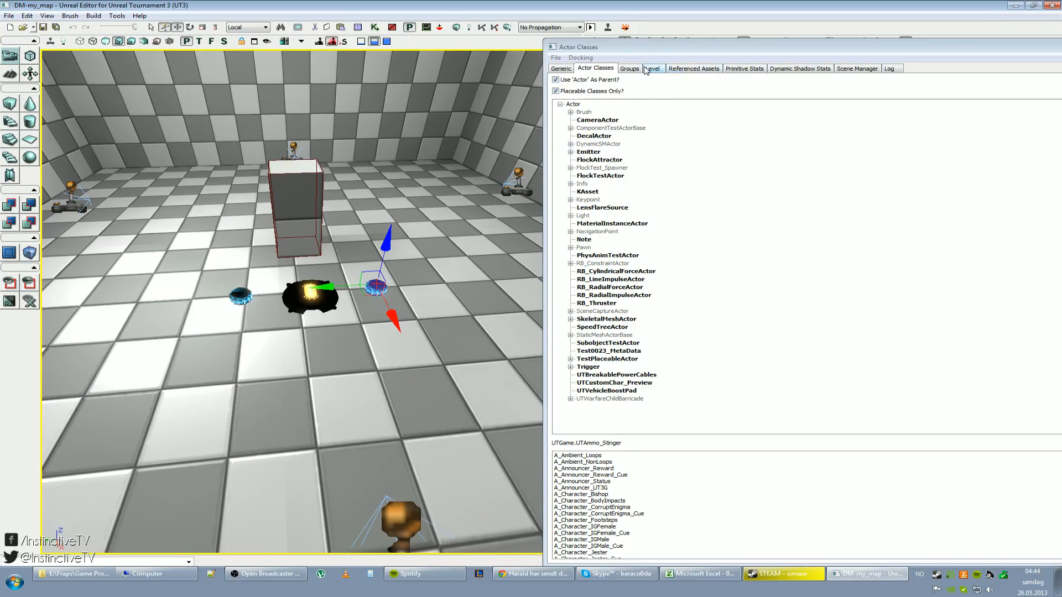
Step: Switch the browser from actor classes to generic resources and move it clear of the perspective view
{"action": "left_click_drag", "start_coordinate": [755, 42], "coordinate": [654, 47]}
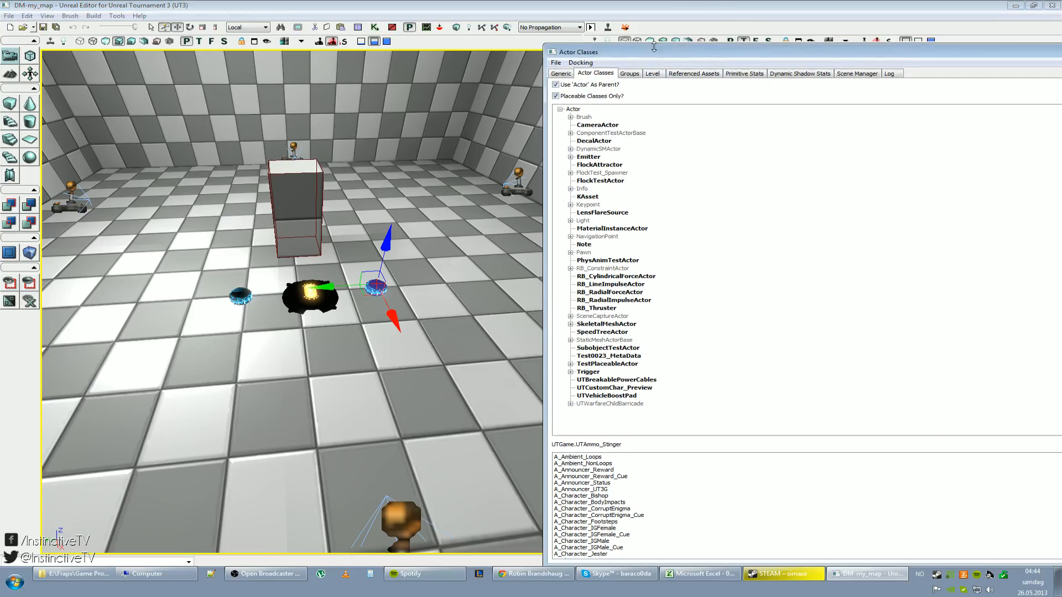
{"action": "double_click", "coordinate": [653, 47]}
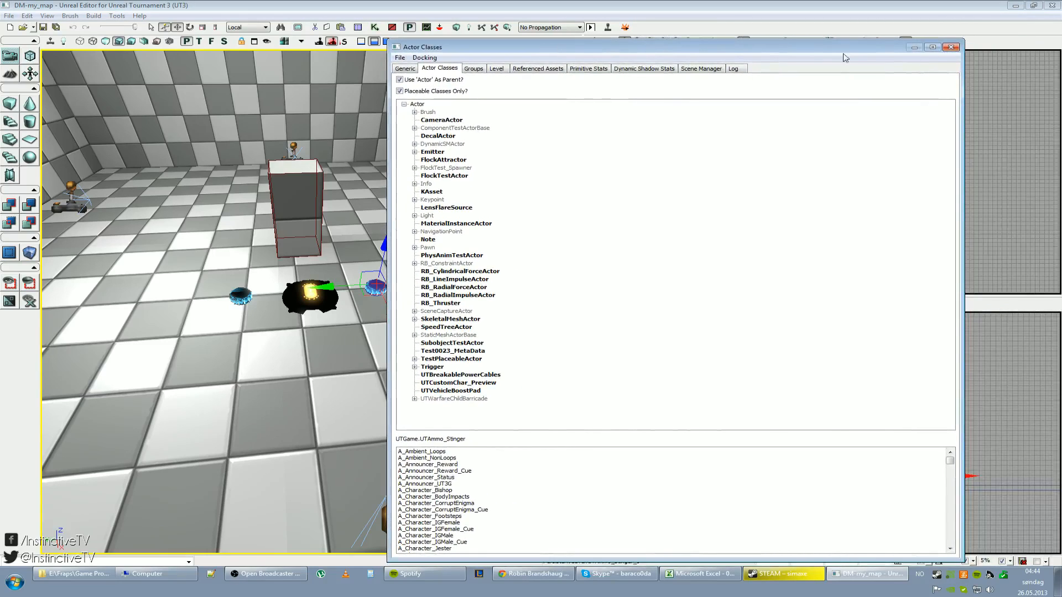
{"action": "left_click", "coordinate": [406, 68]}
{"action": "left_click_drag", "start_coordinate": [631, 49], "coordinate": [738, 442]}
{"action": "right_click_drag", "start_coordinate": [430, 266], "coordinate": [450, 266]}
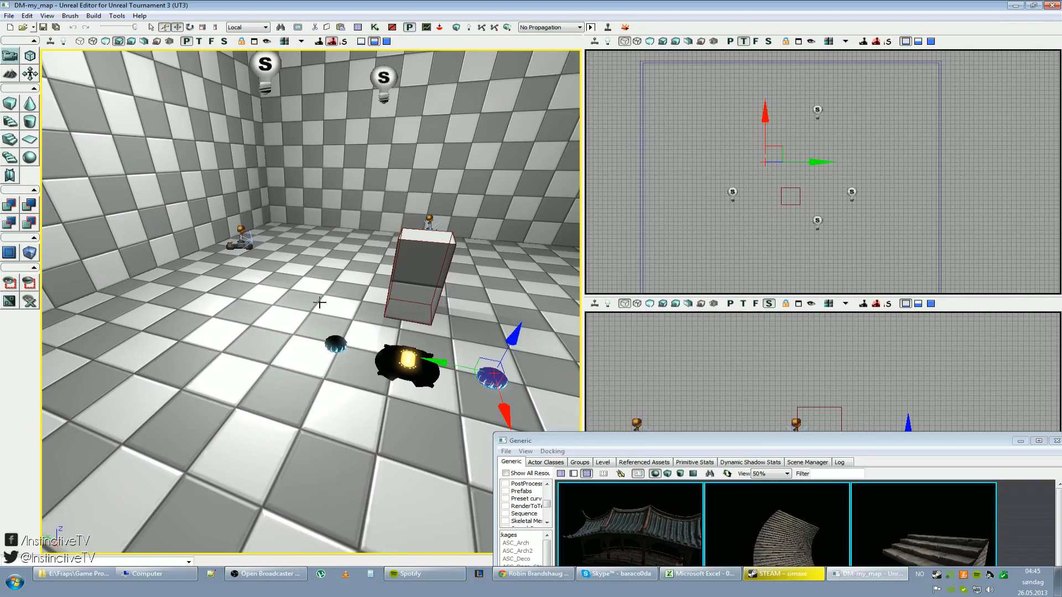
Step: Select the floor surface, place the Generic browser beside the perspective view, and widen its resource and package lists
{"action": "left_click", "coordinate": [272, 296]}
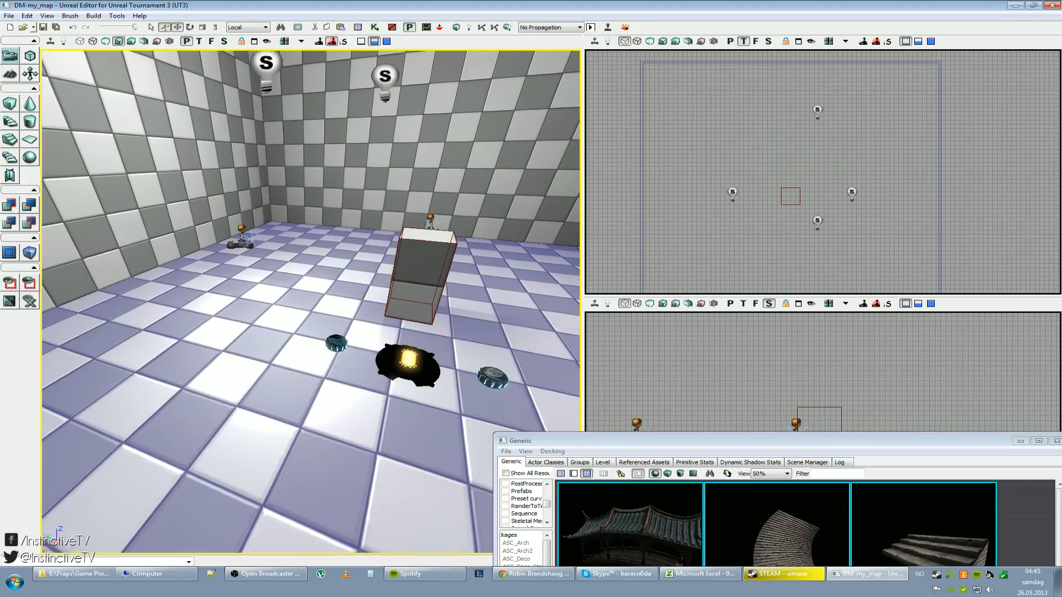
{"action": "right_click_drag", "start_coordinate": [298, 280], "coordinate": [292, 299]}
{"action": "left_click_drag", "start_coordinate": [616, 444], "coordinate": [712, 90]}
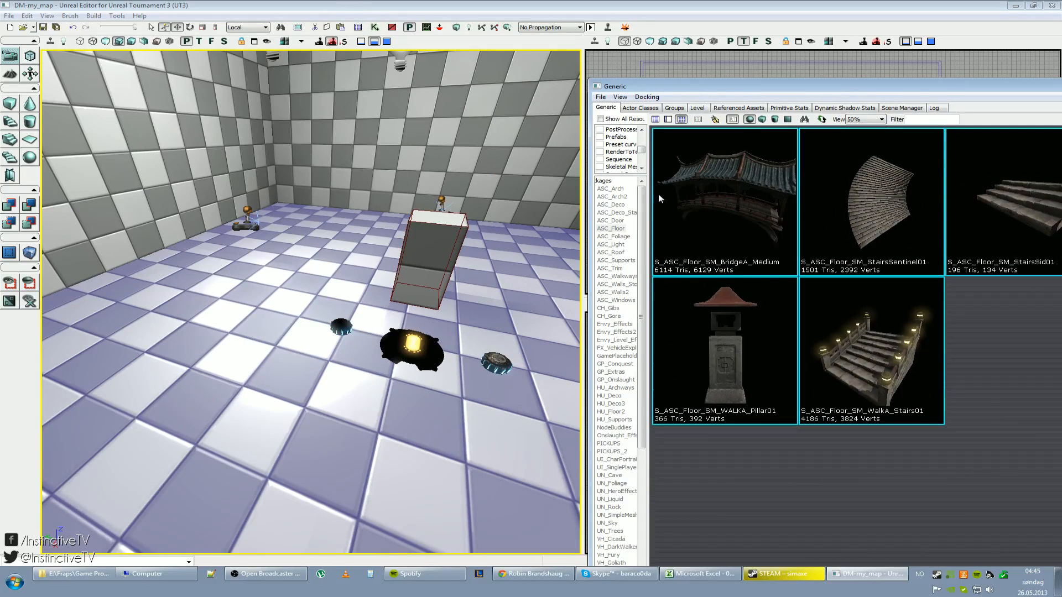
{"action": "left_click_drag", "start_coordinate": [620, 175], "coordinate": [719, 260]}
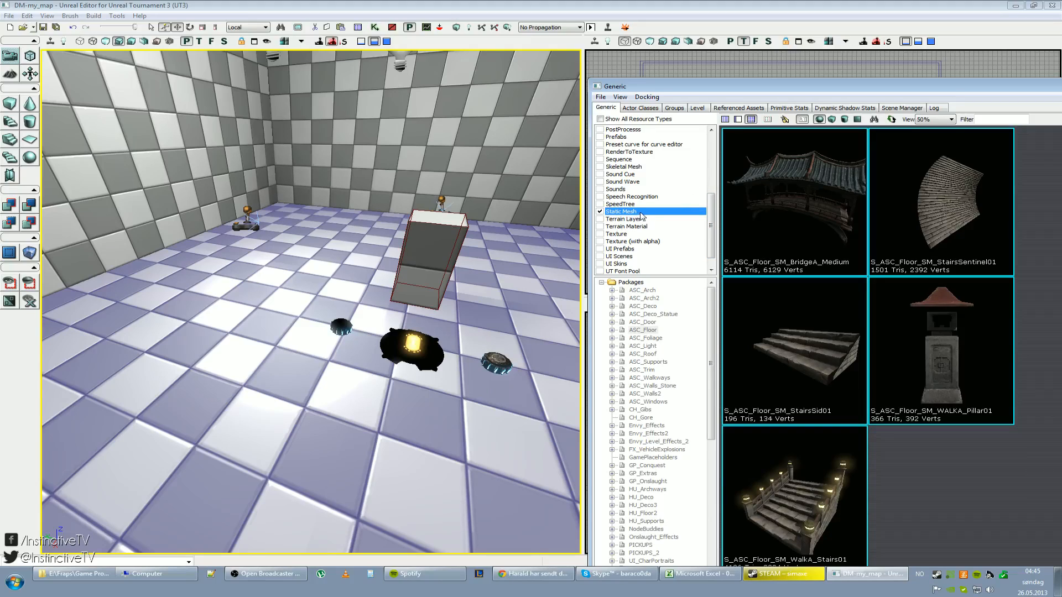
Step: Change the resource filter from Static Mesh to Material and show the materials of the ASC_Walls package
{"action": "left_click", "coordinate": [741, 213]}
{"action": "left_click_drag", "start_coordinate": [712, 219], "coordinate": [713, 180]}
{"action": "left_click", "coordinate": [600, 219]}
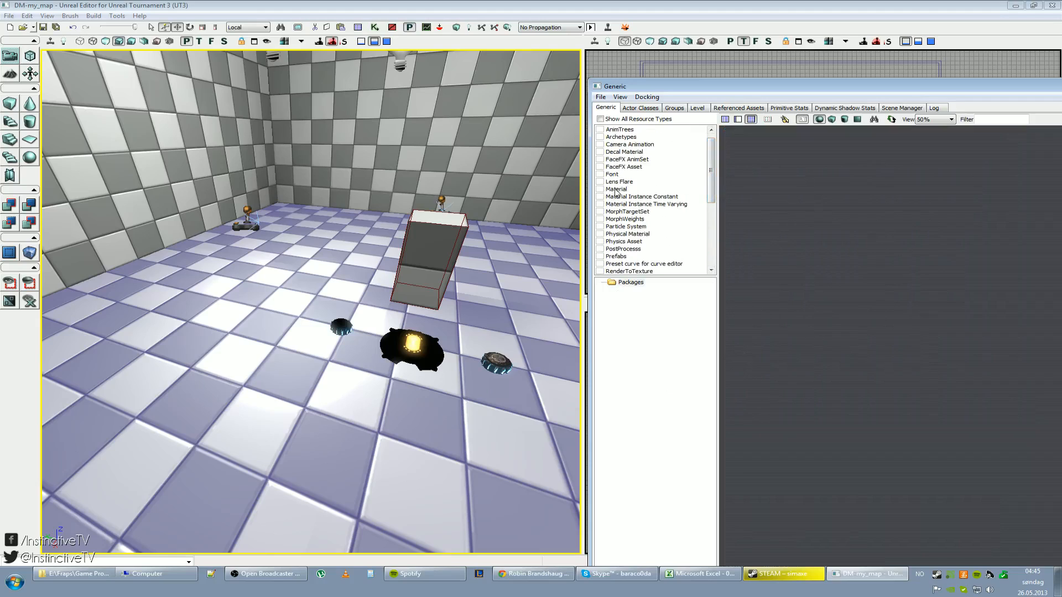
{"action": "left_click", "coordinate": [600, 190]}
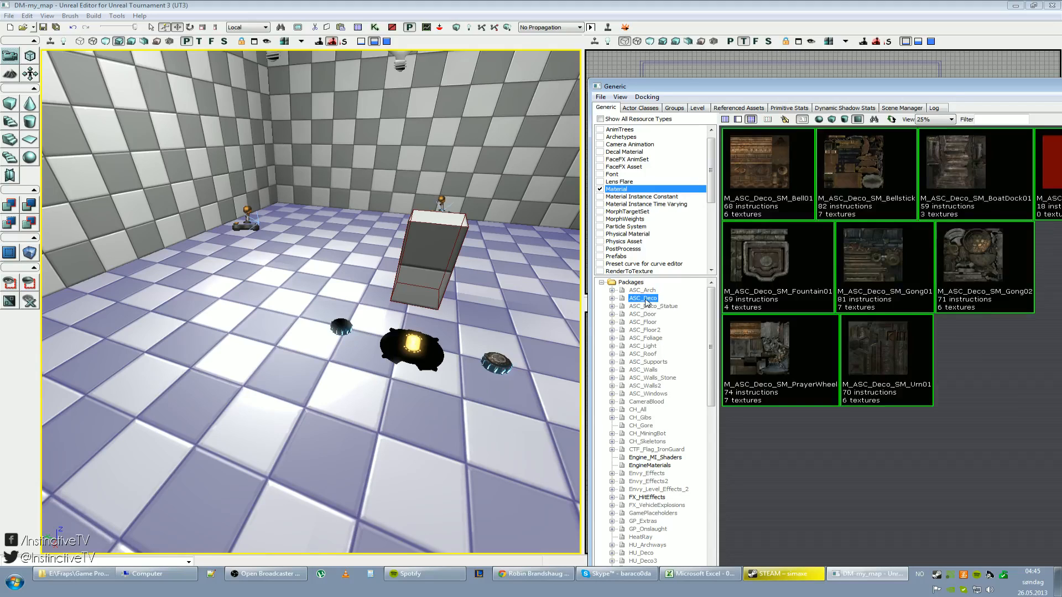
{"action": "scroll", "coordinate": [650, 326], "scroll_direction": "down", "scroll_amount": 1}
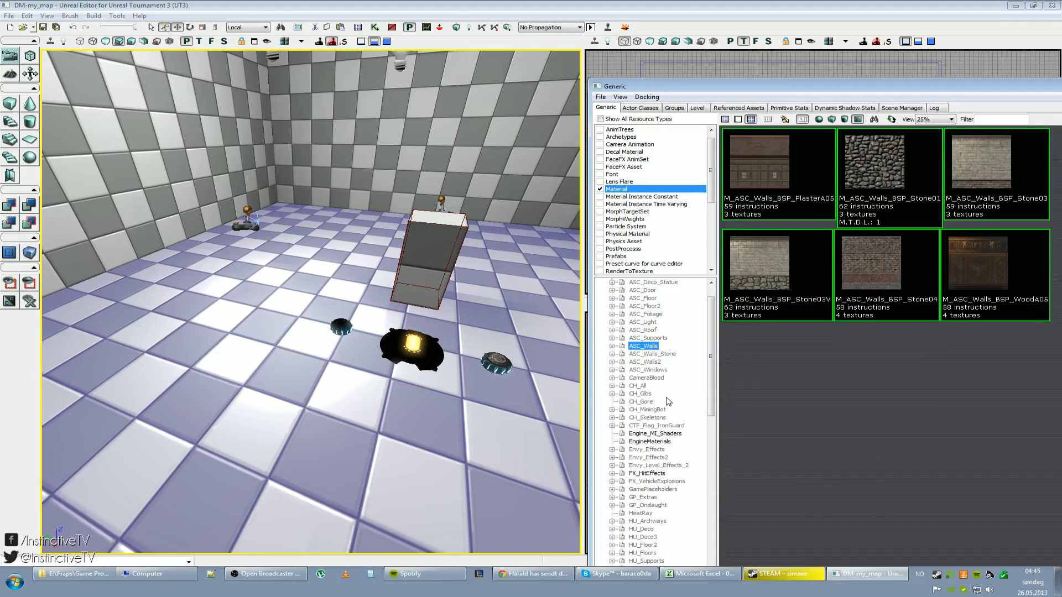
{"action": "scroll", "coordinate": [671, 382], "scroll_direction": "up", "scroll_amount": 1}
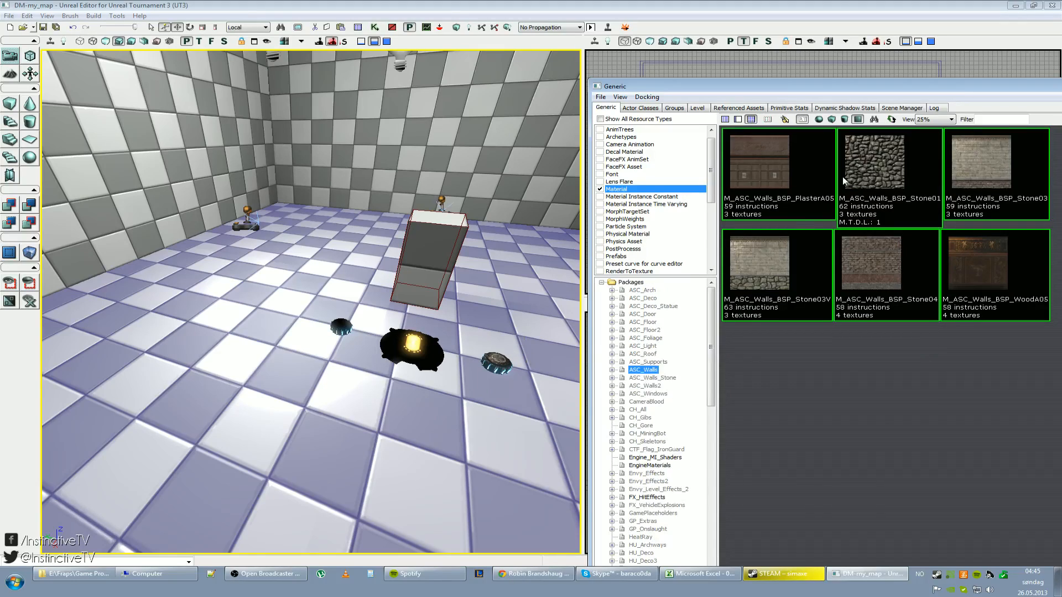
Step: Select the room's floor surface and apply the material M_ASC_Walls_BSP_Stone01 to it
{"action": "right_click_drag", "start_coordinate": [470, 263], "coordinate": [531, 257]}
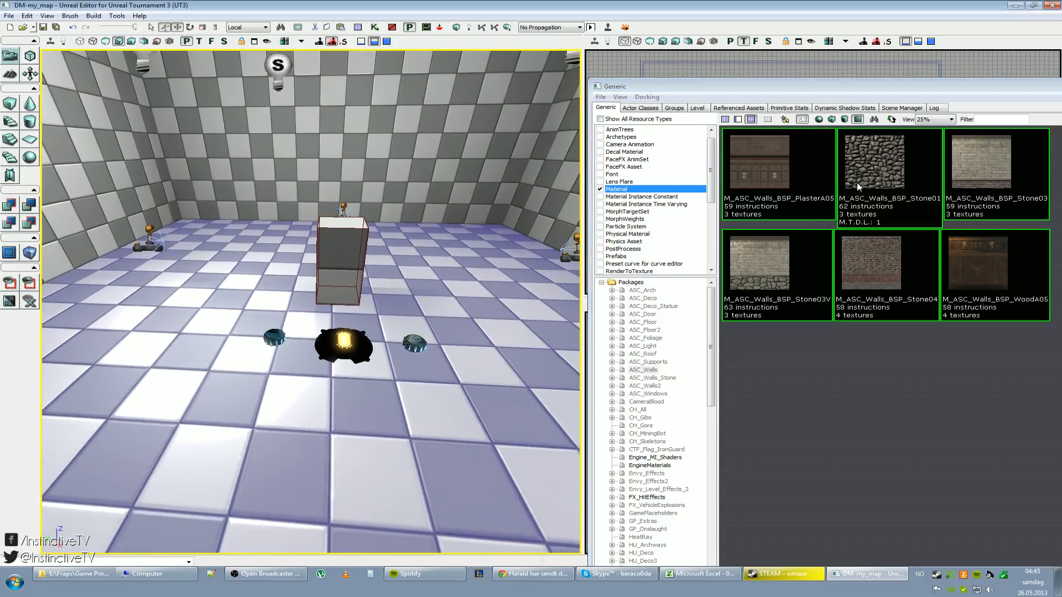
{"action": "left_click", "coordinate": [461, 278]}
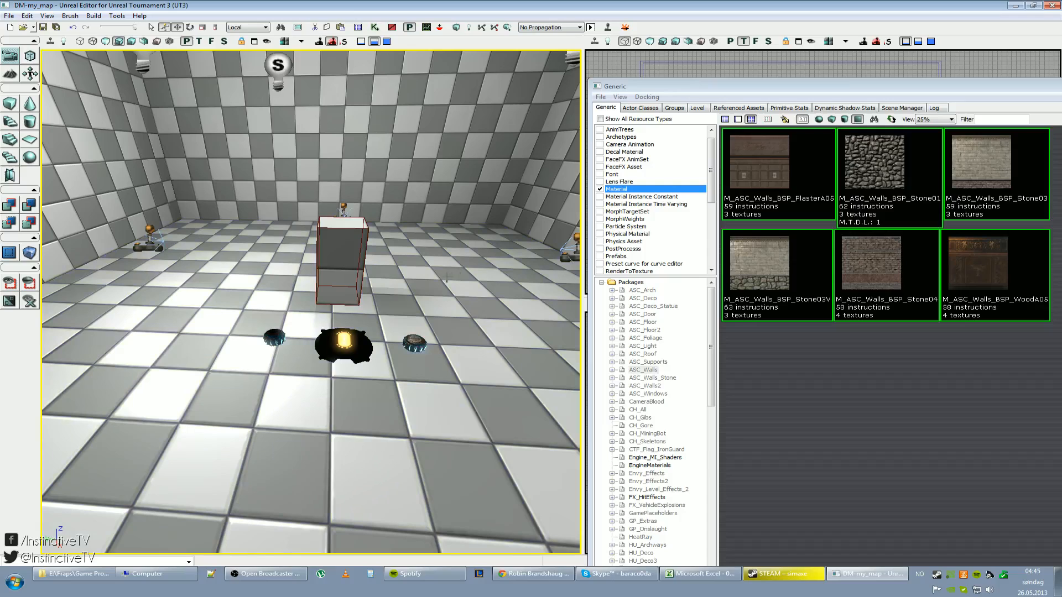
{"action": "left_click", "coordinate": [447, 279]}
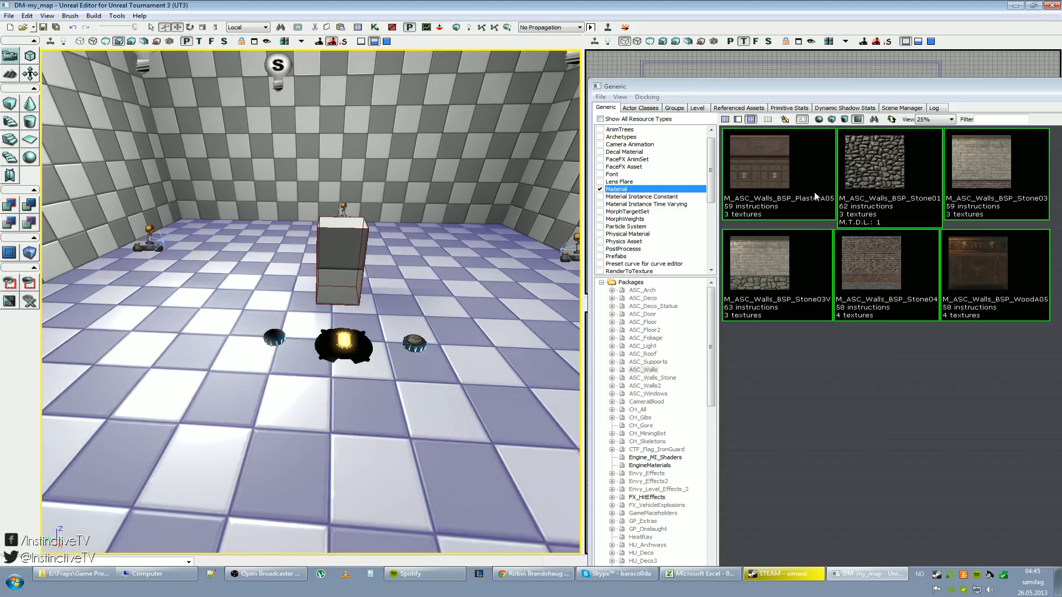
{"action": "left_click", "coordinate": [874, 177]}
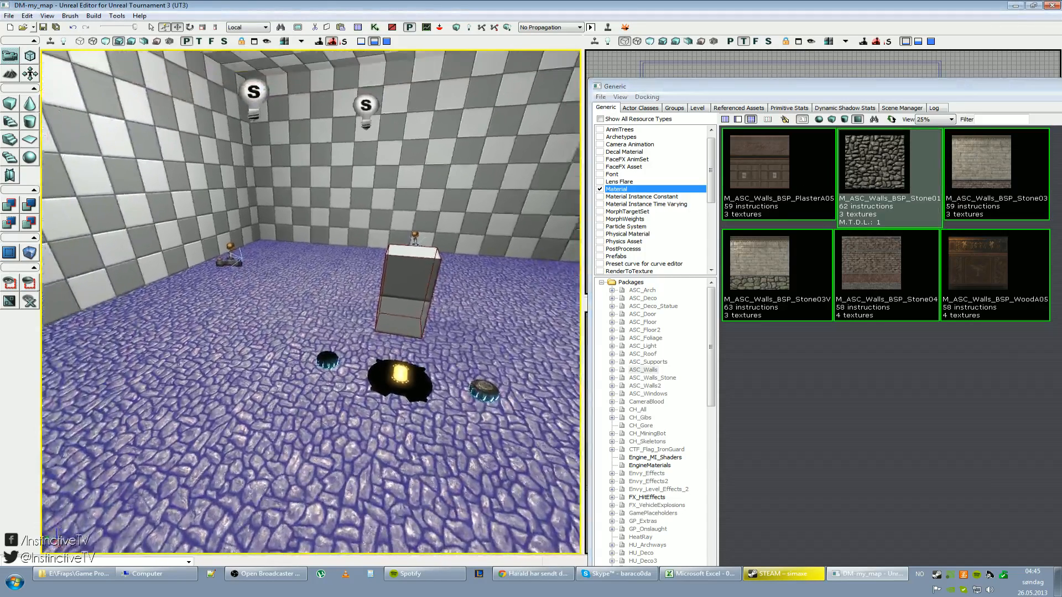
Step: Select the back wall together with its adjacent walls and apply the material M_ASC_Walls_BSP_Stone04 to them
{"action": "right_click_drag", "start_coordinate": [521, 215], "coordinate": [526, 200]}
{"action": "left_click", "coordinate": [503, 238]}
{"action": "right_click_drag", "start_coordinate": [505, 237], "coordinate": [532, 252]}
{"action": "right_click_drag", "start_coordinate": [455, 238], "coordinate": [371, 208]}
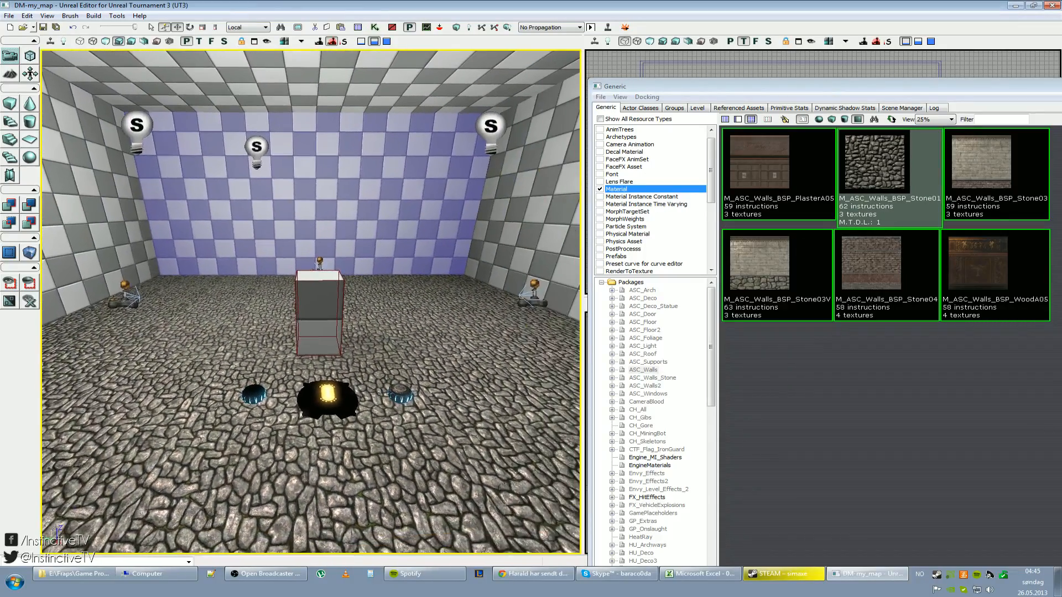
{"action": "right_click", "coordinate": [361, 188]}
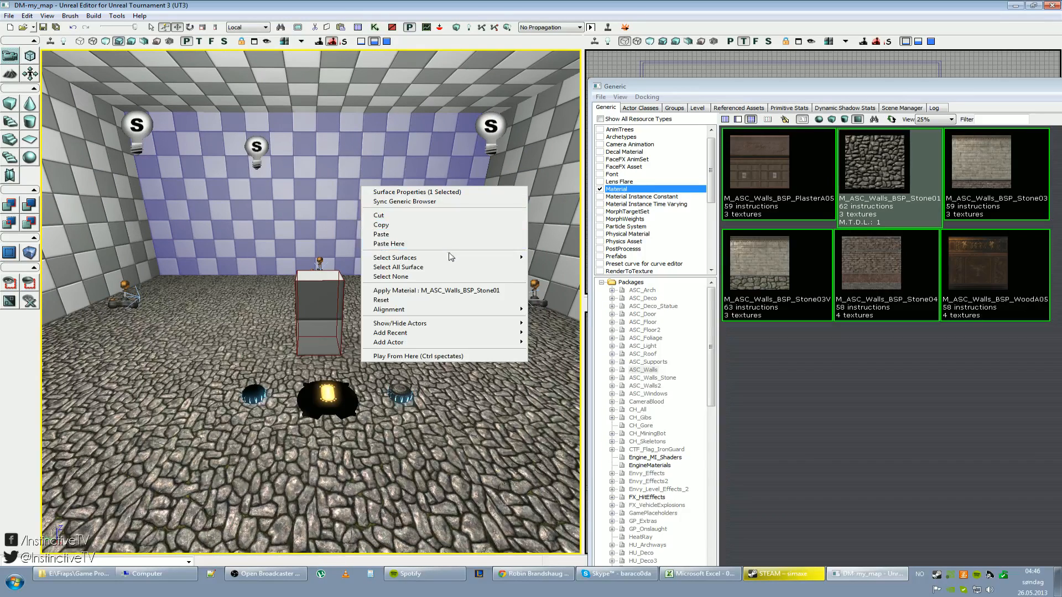
{"action": "mouse_move", "coordinate": [466, 260]}
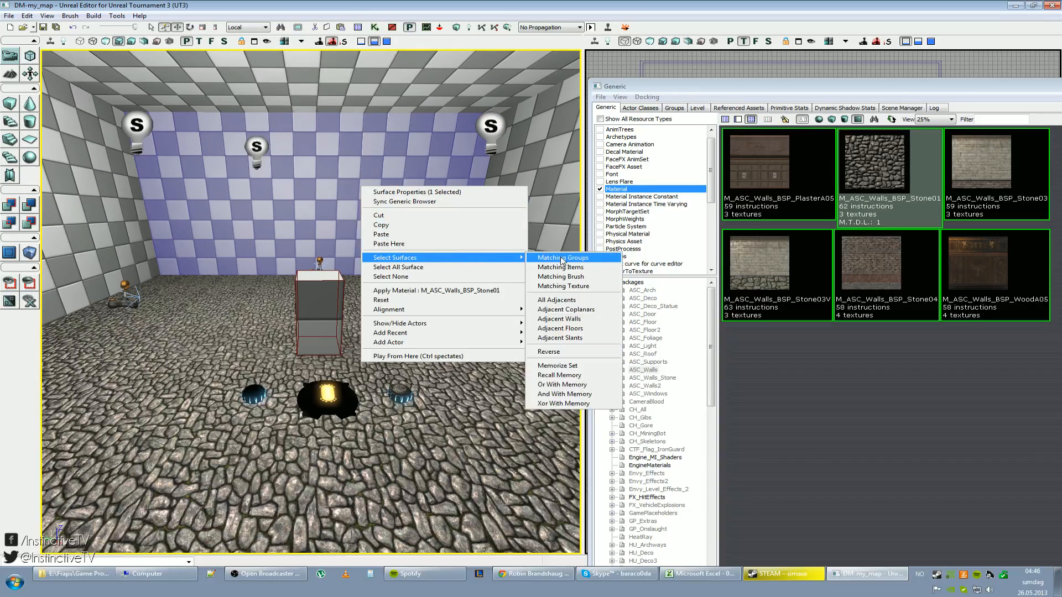
{"action": "left_click", "coordinate": [590, 322]}
{"action": "right_click_drag", "start_coordinate": [466, 292], "coordinate": [531, 298]}
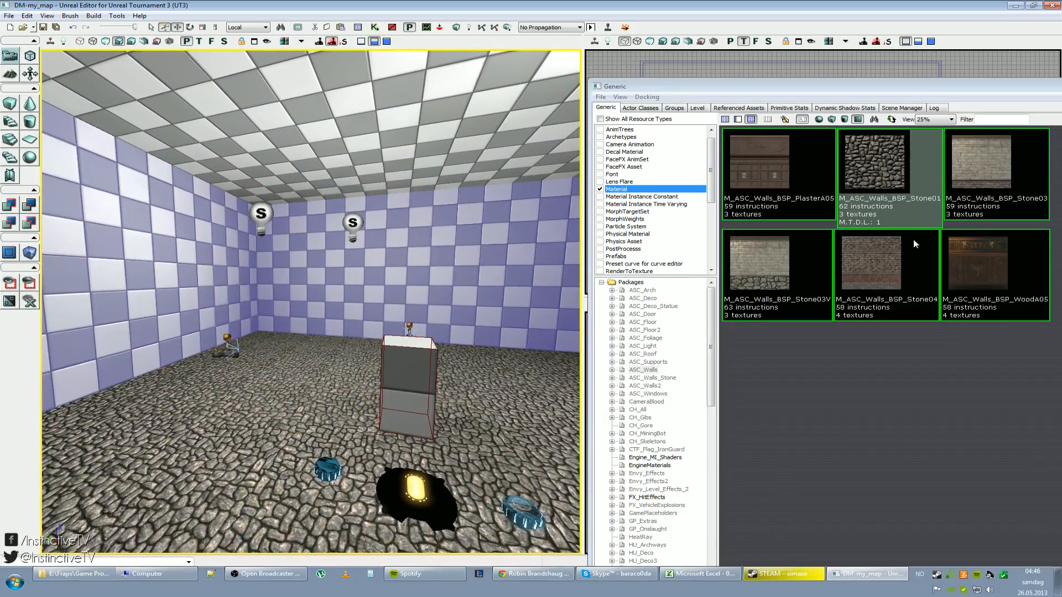
{"action": "left_click", "coordinate": [870, 274]}
Step: Select the ceiling and apply the material m_asc_floor_bsp_tile04 from the ASC_Floor package to it
{"action": "right_click_drag", "start_coordinate": [492, 235], "coordinate": [512, 210]}
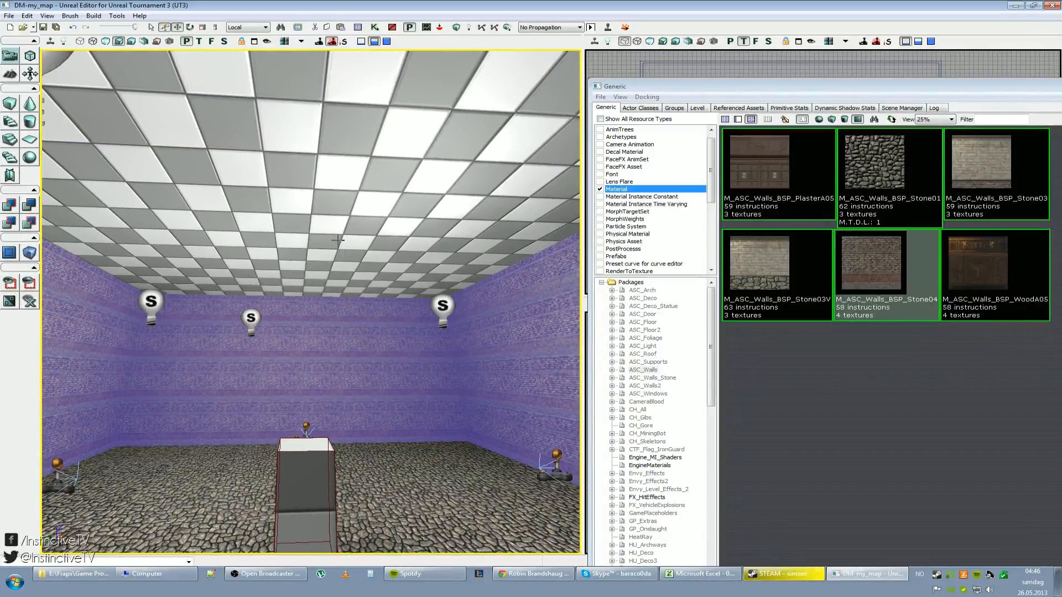
{"action": "left_click", "coordinate": [642, 346]}
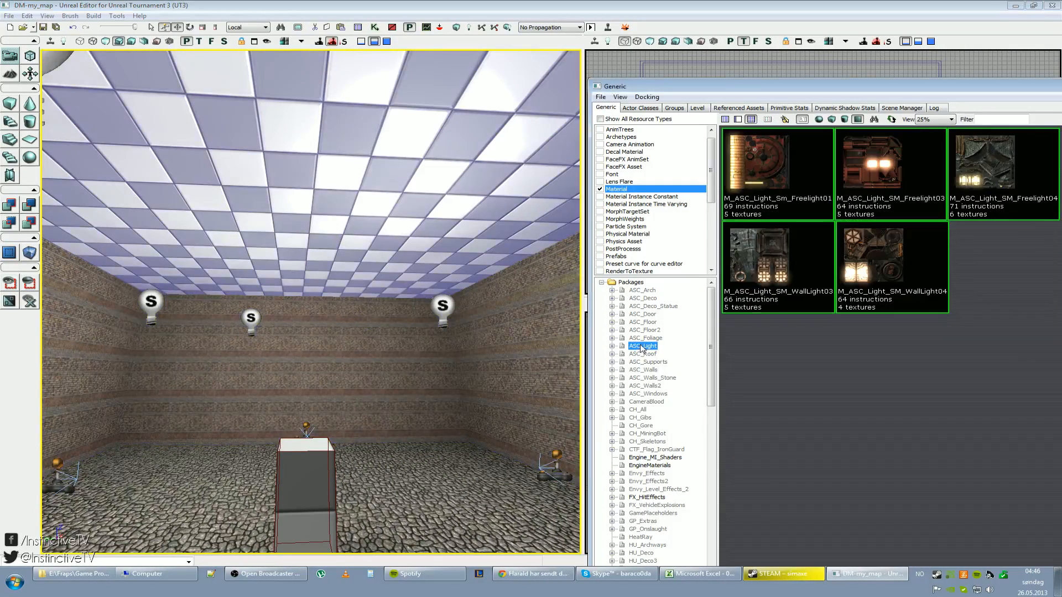
{"action": "left_click", "coordinate": [644, 362]}
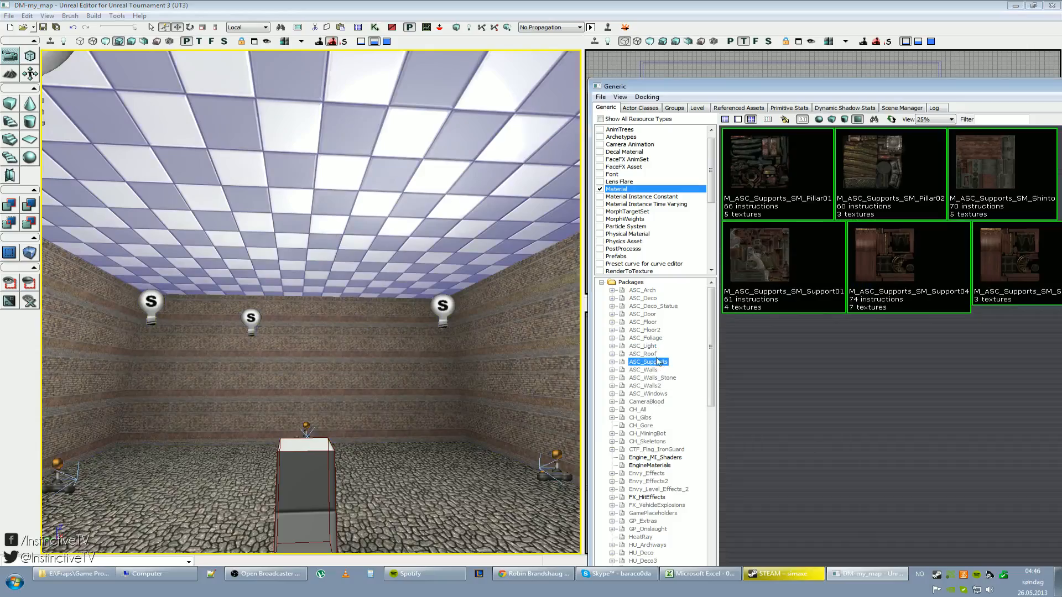
{"action": "left_click", "coordinate": [648, 322]}
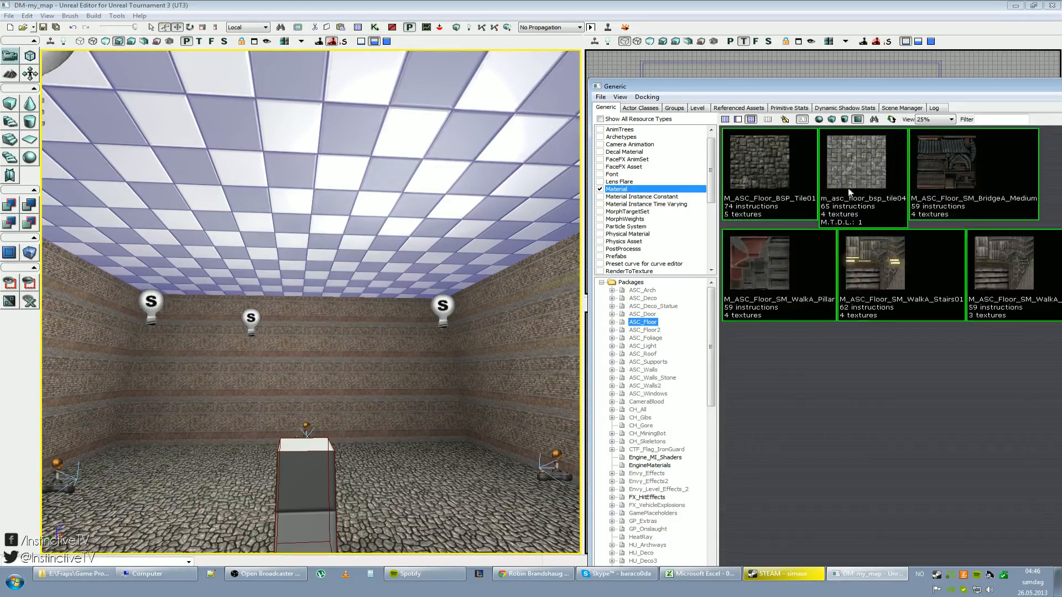
{"action": "left_click", "coordinate": [846, 191]}
{"action": "right_click_drag", "start_coordinate": [457, 329], "coordinate": [398, 416]}
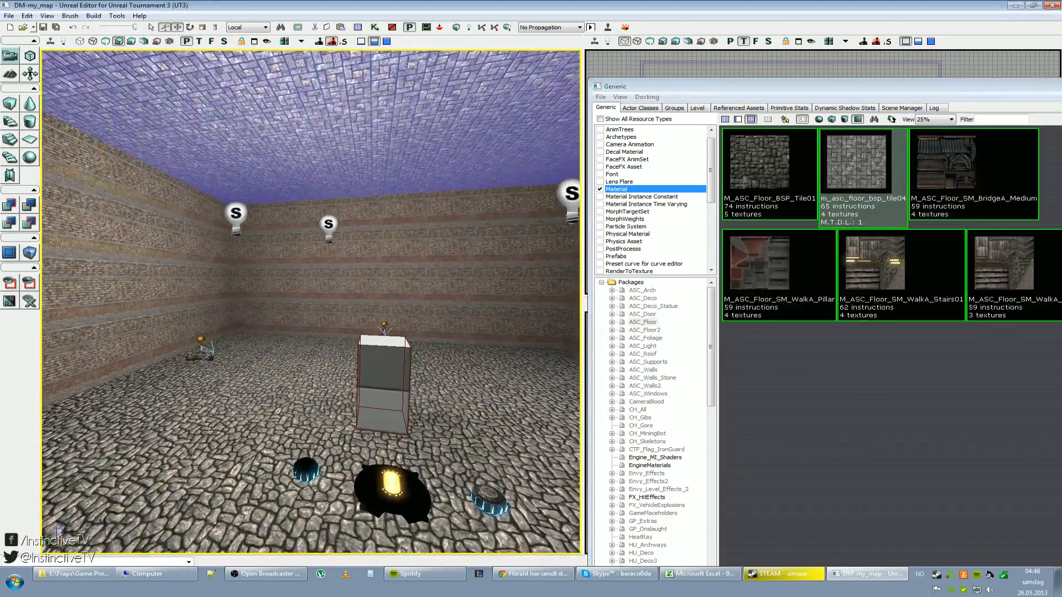
{"action": "right_click_drag", "start_coordinate": [446, 308], "coordinate": [354, 332]}
{"action": "left_click_drag", "start_coordinate": [354, 332], "coordinate": [277, 431]}
{"action": "left_click_drag", "start_coordinate": [462, 313], "coordinate": [506, 321]}
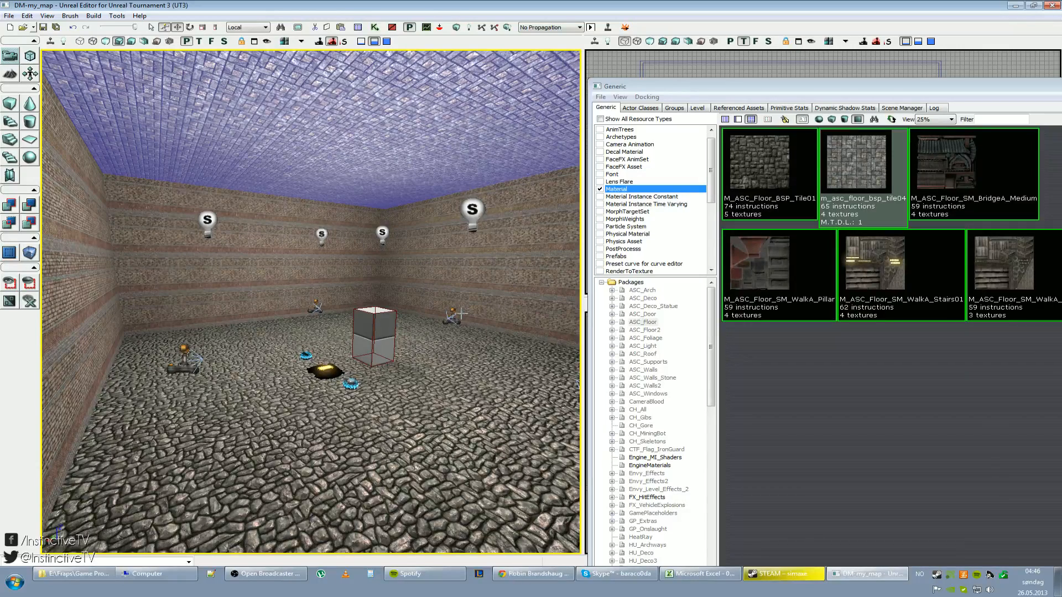
Step: Change the resource filter from Material to Static Mesh and show the meshes of the ASC_Light package
{"action": "left_click_drag", "start_coordinate": [710, 195], "coordinate": [706, 228]}
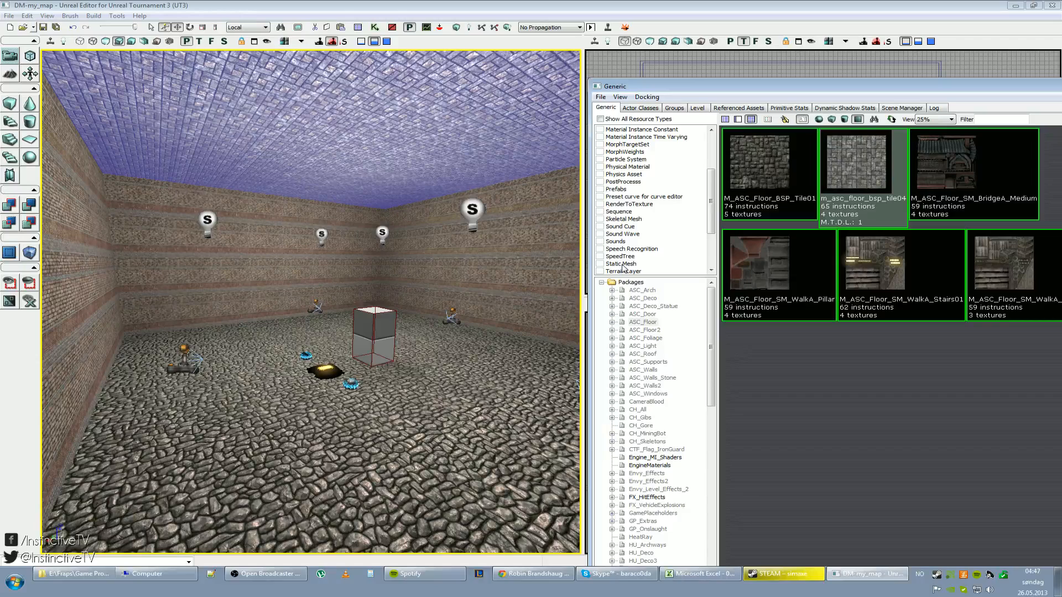
{"action": "scroll", "coordinate": [704, 228], "scroll_direction": "up", "scroll_amount": 3}
{"action": "left_click", "coordinate": [607, 175]}
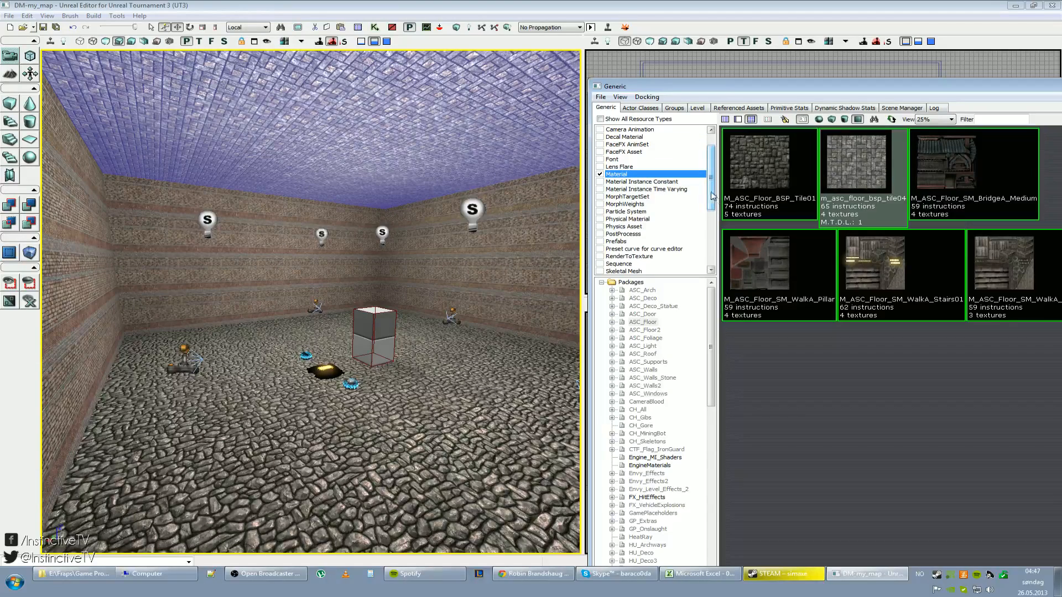
{"action": "left_click", "coordinate": [600, 174]}
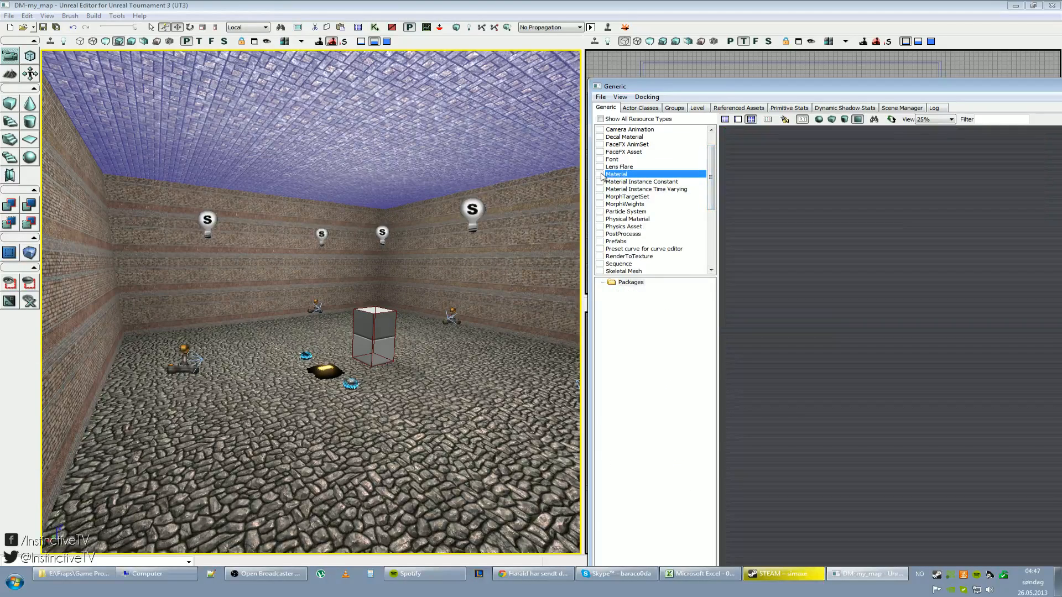
{"action": "left_click_drag", "start_coordinate": [710, 180], "coordinate": [708, 228]}
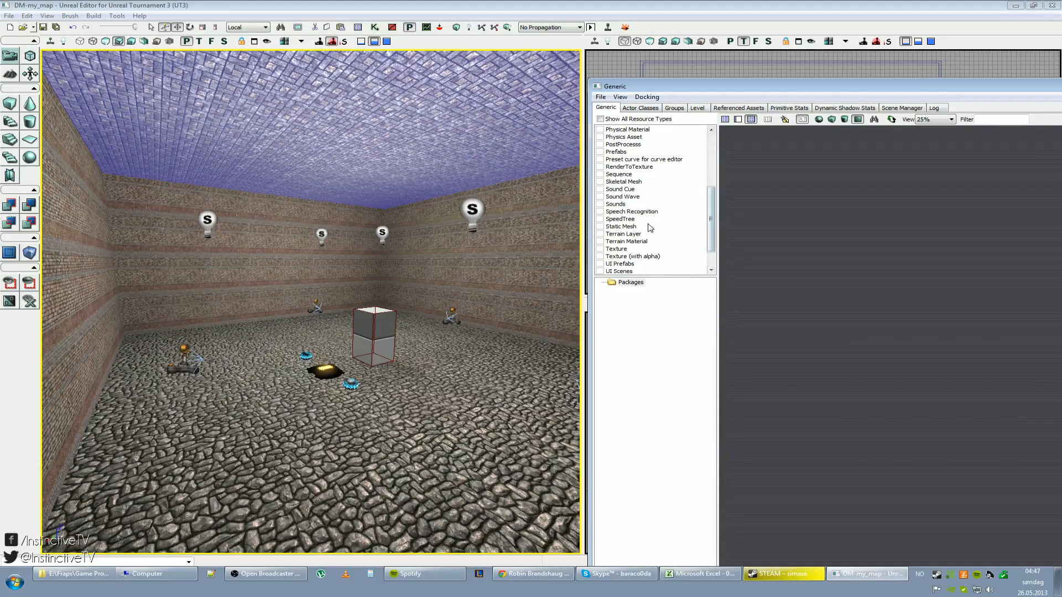
{"action": "left_click", "coordinate": [601, 226]}
{"action": "left_click", "coordinate": [642, 347]}
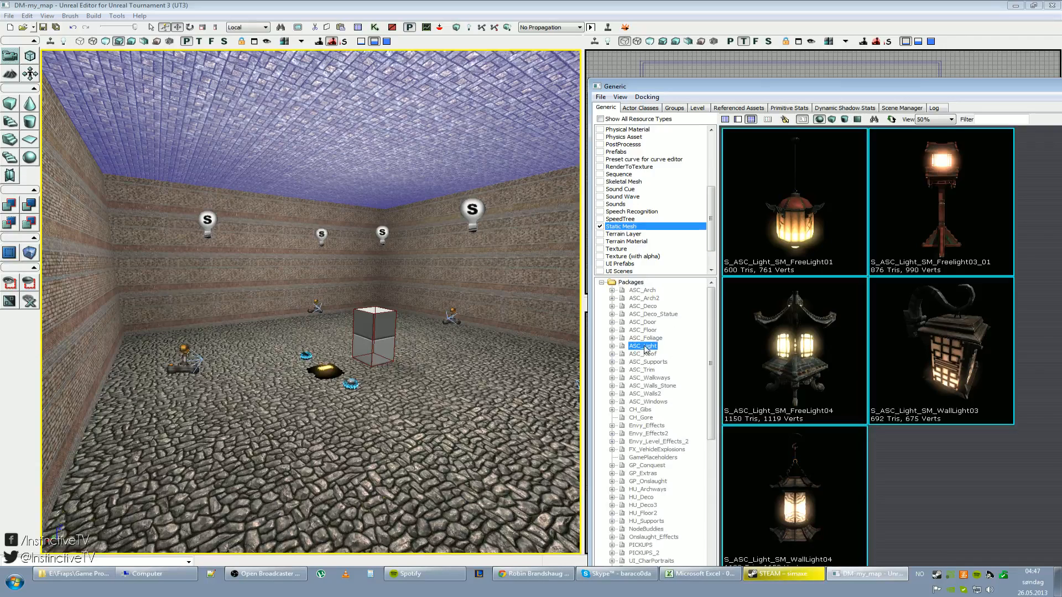
Step: Browse the static mesh packages from ASC_Windows down to UN_Cave for decorative meshes
{"action": "scroll", "coordinate": [643, 350], "scroll_direction": "down", "scroll_amount": 3}
{"action": "left_click", "coordinate": [646, 354]}
{"action": "scroll", "coordinate": [647, 356], "scroll_direction": "down", "scroll_amount": 3}
{"action": "left_click", "coordinate": [648, 355]}
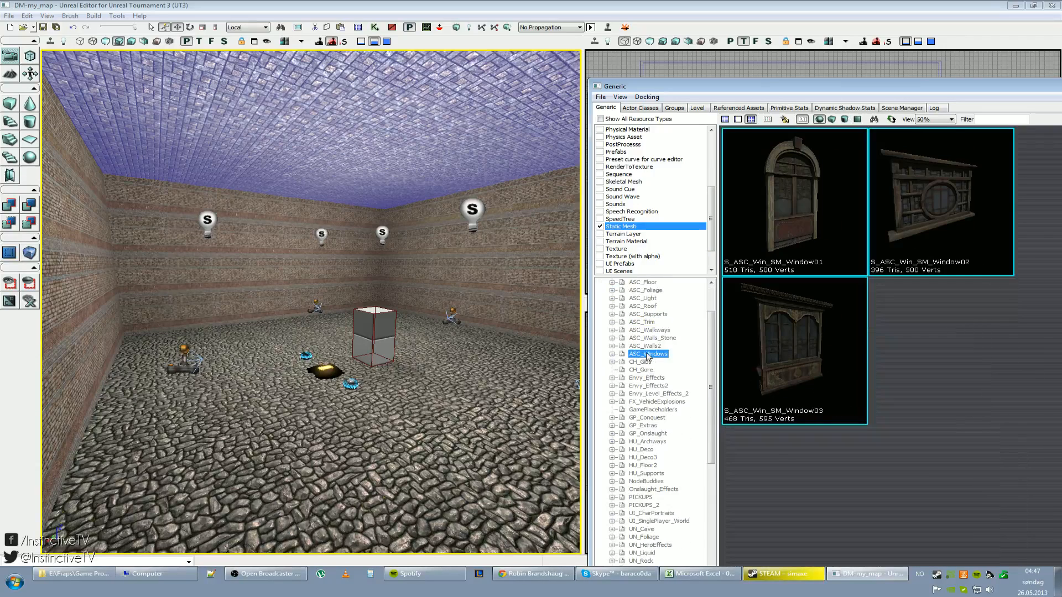
{"action": "left_click", "coordinate": [645, 394]}
{"action": "left_click", "coordinate": [647, 426]}
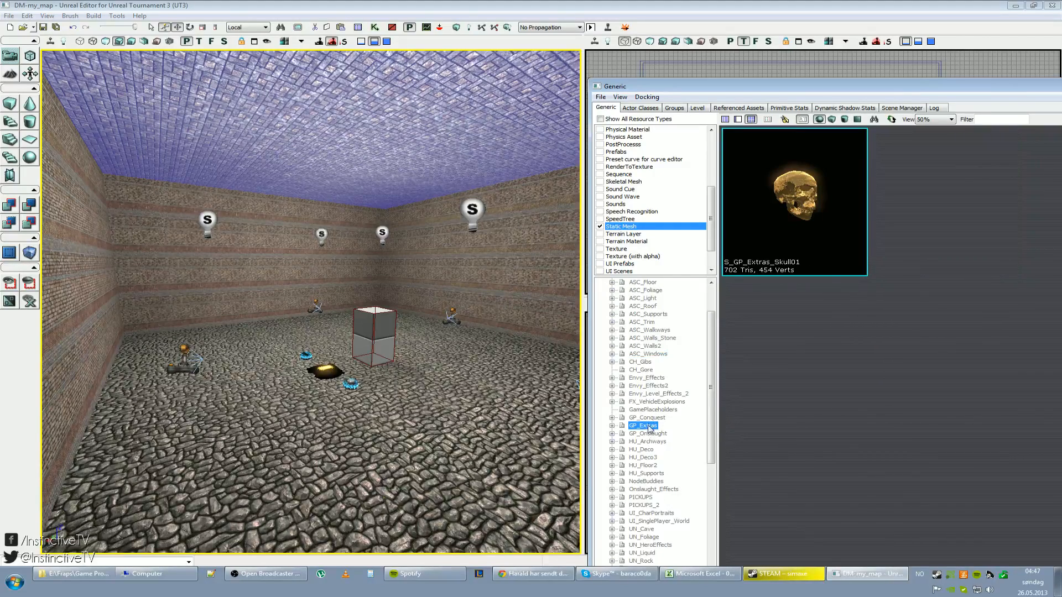
{"action": "scroll", "coordinate": [648, 426], "scroll_direction": "down", "scroll_amount": 1}
{"action": "left_click", "coordinate": [643, 441]}
{"action": "key", "text": "Down"}
{"action": "key", "text": "Down"}
{"action": "key", "text": "Down"}
{"action": "key", "text": "Down"}
{"action": "key", "text": "Down"}
{"action": "key", "text": "Down"}
{"action": "key", "text": "Down"}
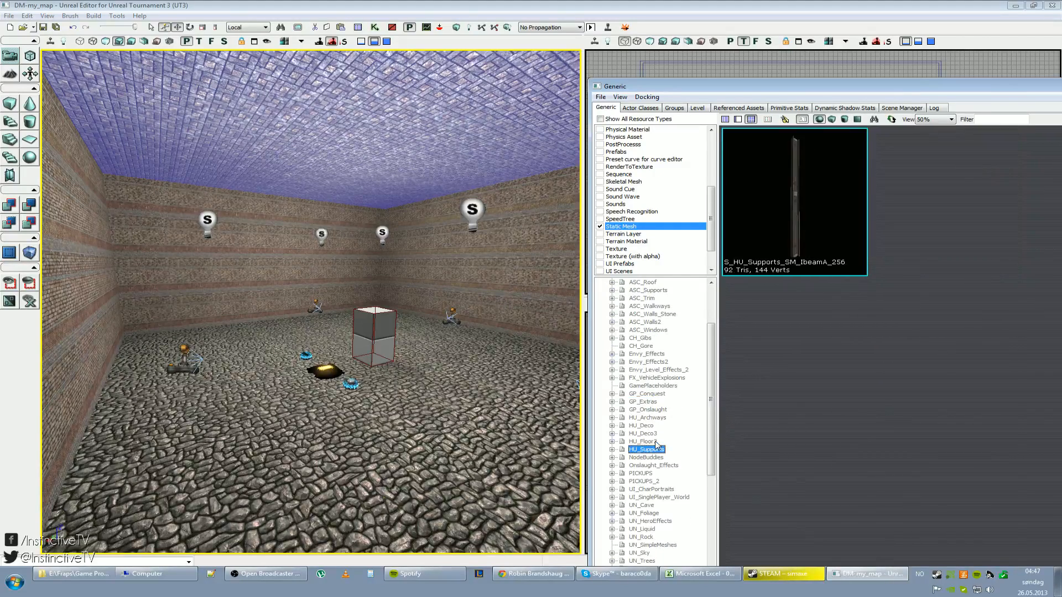
{"action": "key", "text": "Down"}
{"action": "key", "text": "Down"}
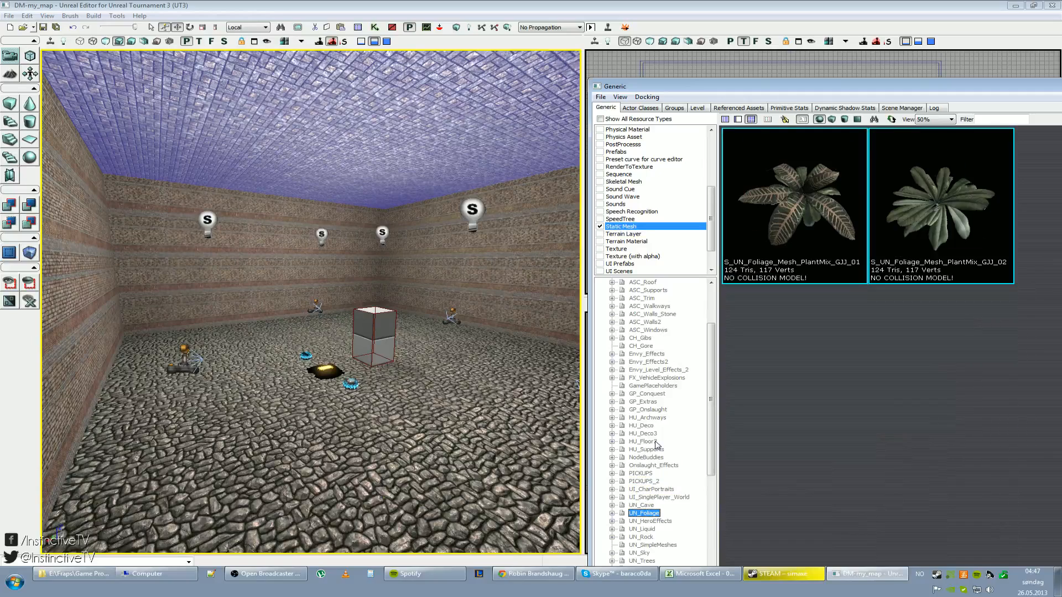
{"action": "key", "text": "Up"}
Step: Add the static mesh S_UN_Cave_SM_Pillar_PerPoly to the floor beside the central block
{"action": "left_click", "coordinate": [797, 338]}
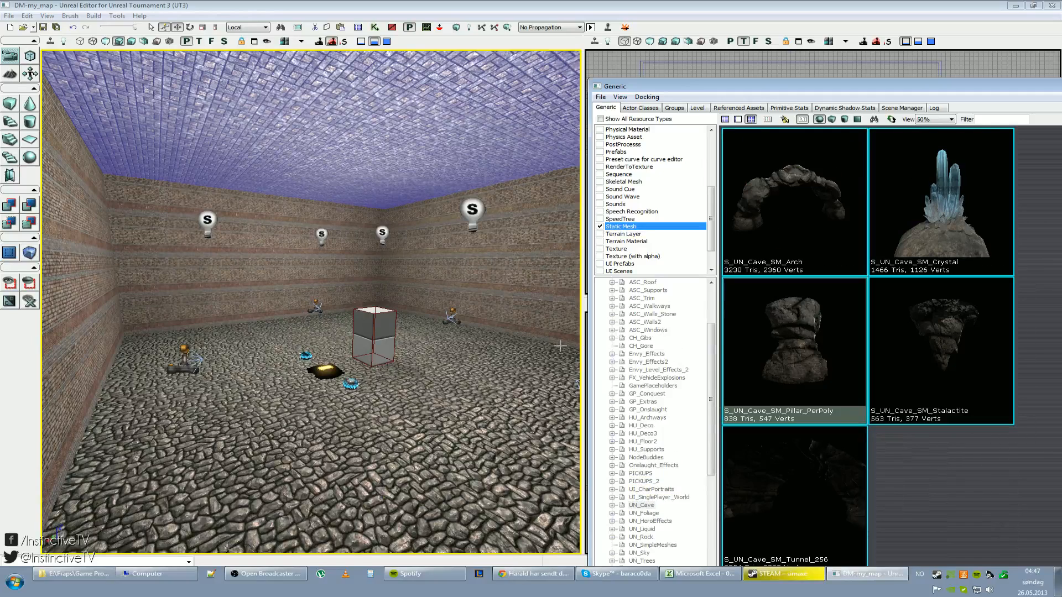
{"action": "right_click_drag", "start_coordinate": [560, 346], "coordinate": [578, 360]}
{"action": "right_click", "coordinate": [402, 368]}
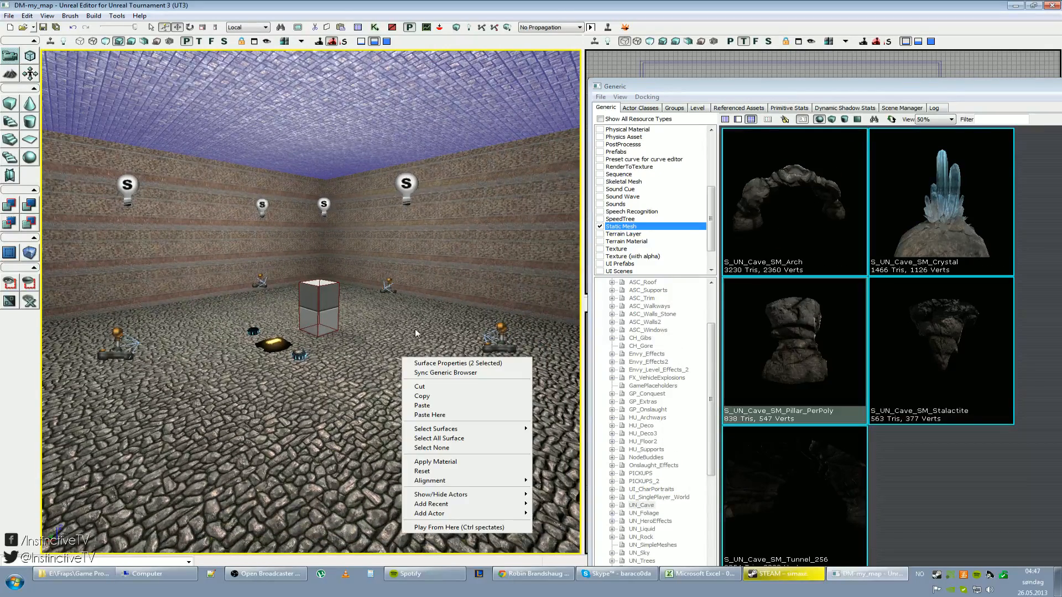
{"action": "right_click_drag", "start_coordinate": [416, 333], "coordinate": [431, 340]}
{"action": "left_click", "coordinate": [758, 350]}
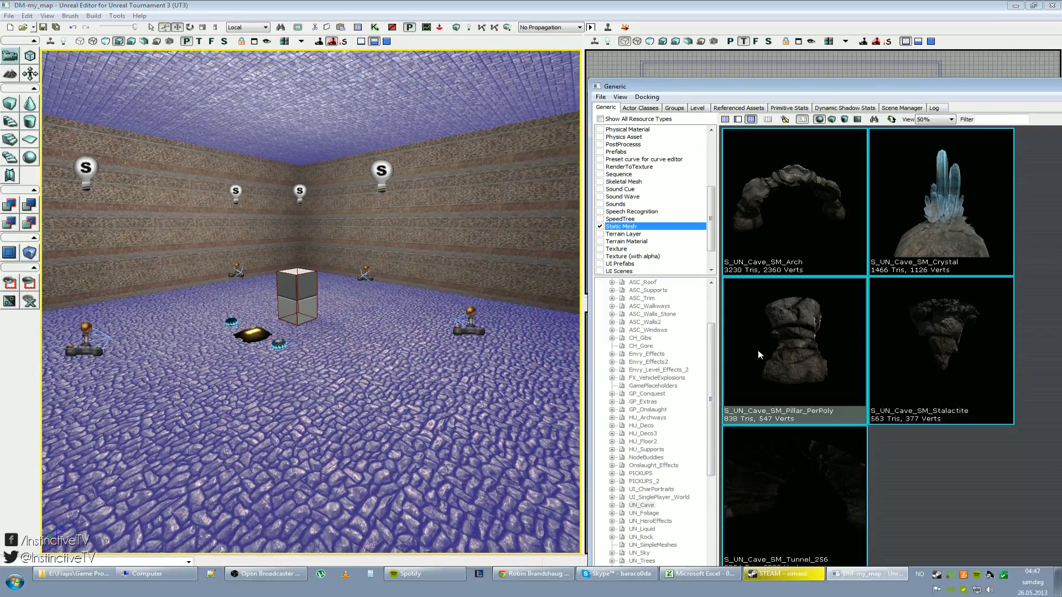
{"action": "left_click", "coordinate": [436, 424]}
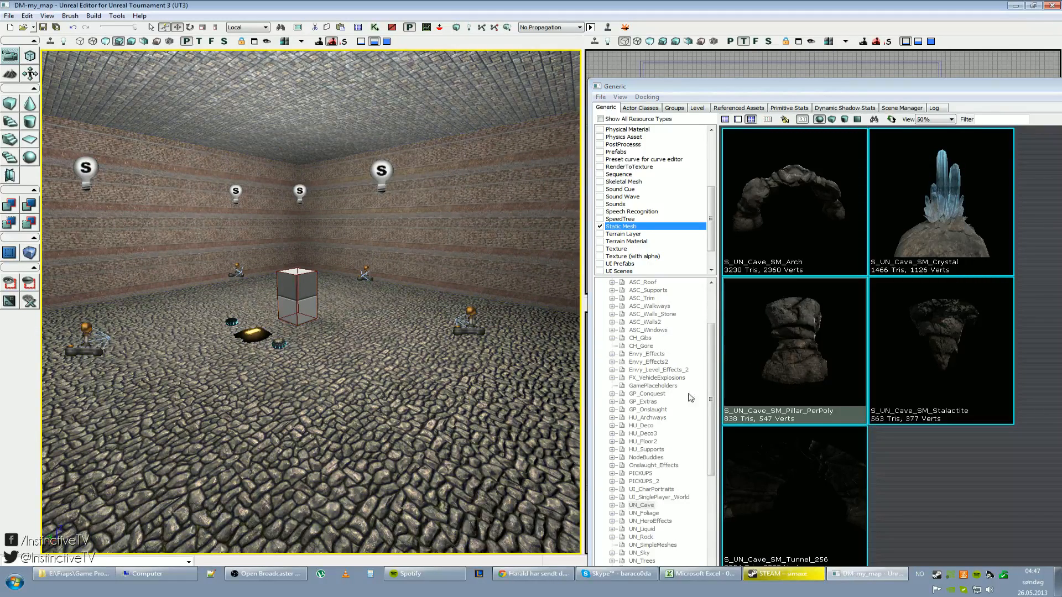
{"action": "left_click", "coordinate": [788, 370]}
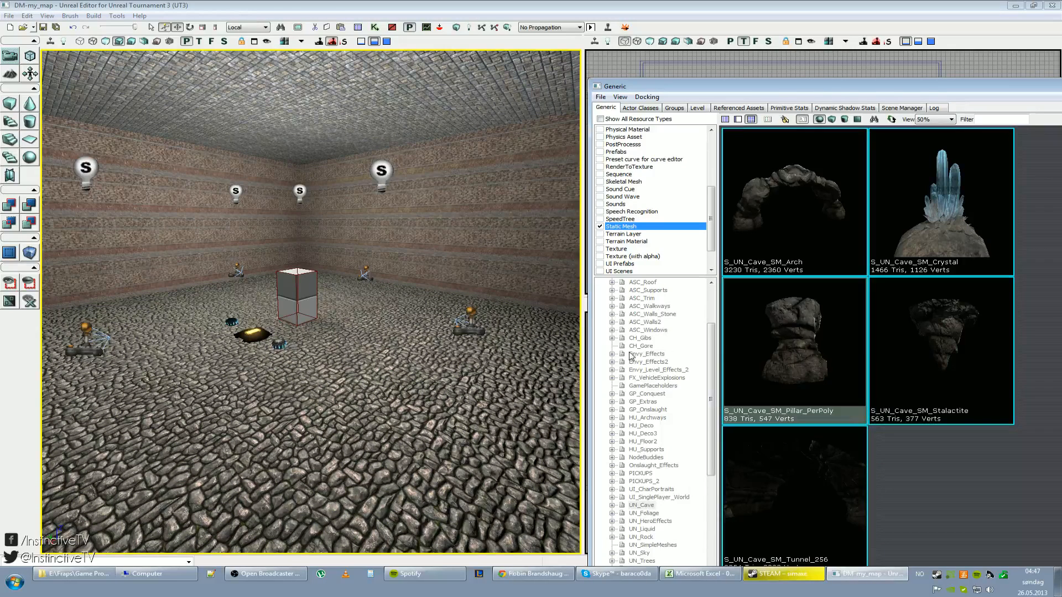
{"action": "right_click", "coordinate": [407, 374]}
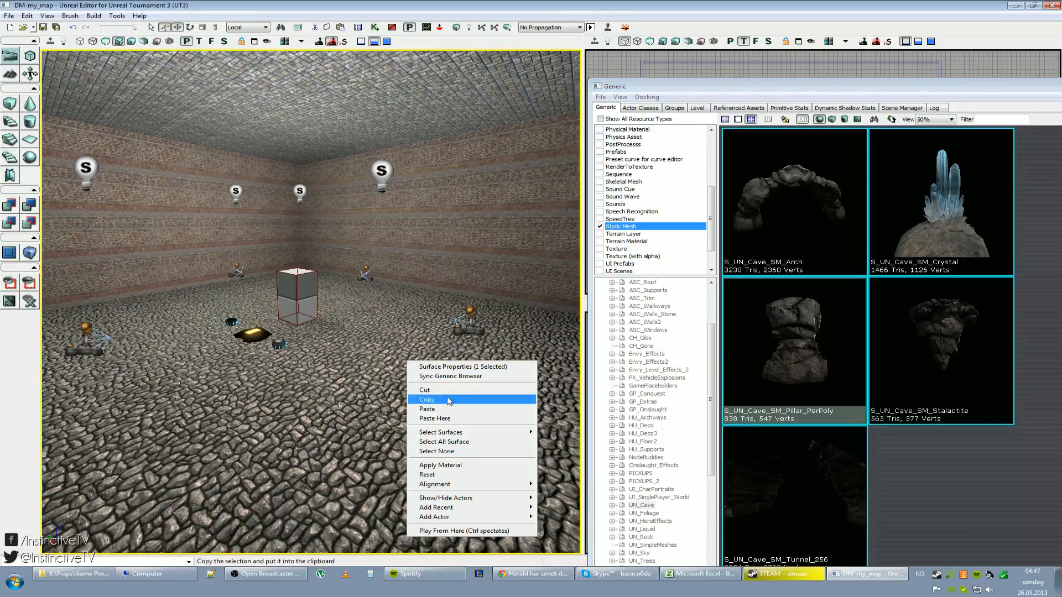
{"action": "mouse_move", "coordinate": [483, 520]}
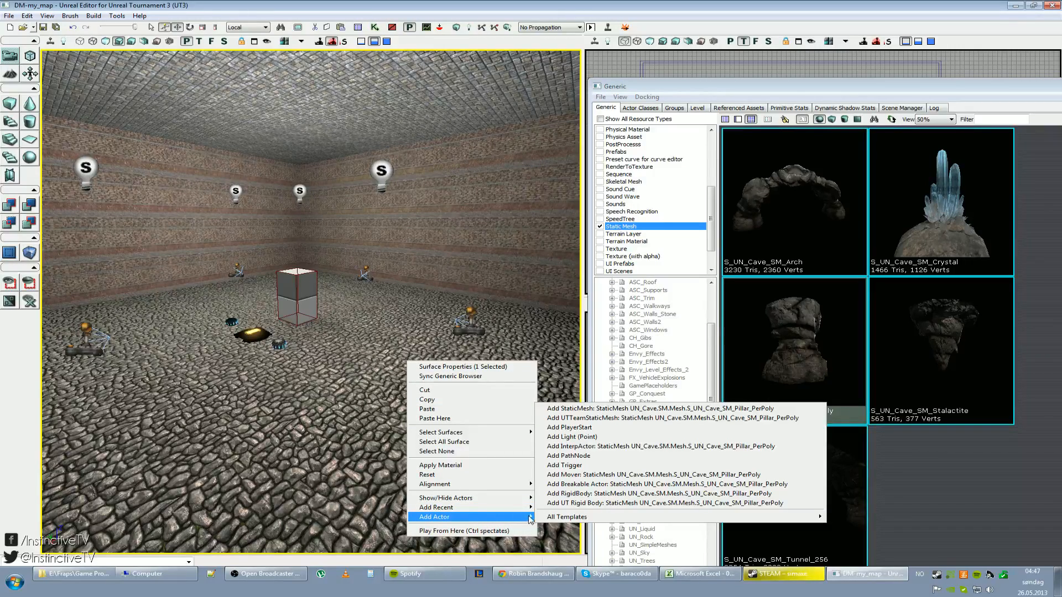
{"action": "left_click", "coordinate": [579, 412]}
{"action": "right_click_drag", "start_coordinate": [303, 402], "coordinate": [420, 407]}
Step: Move the rock pillar away from the central block toward a corner of the room
{"action": "left_click_drag", "start_coordinate": [222, 431], "coordinate": [222, 390]}
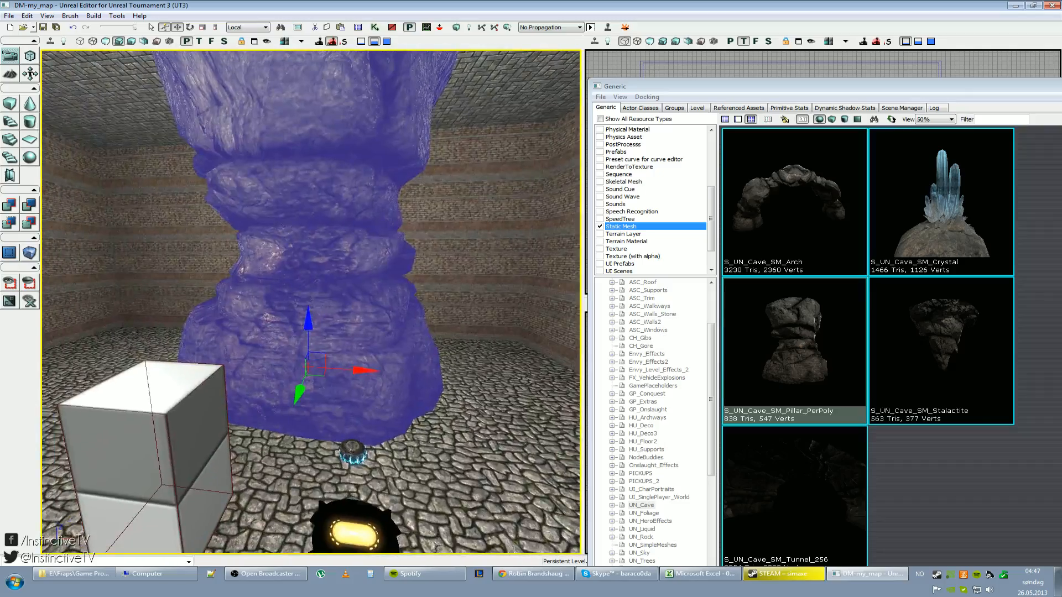
{"action": "left_click_drag", "start_coordinate": [301, 395], "coordinate": [316, 350]}
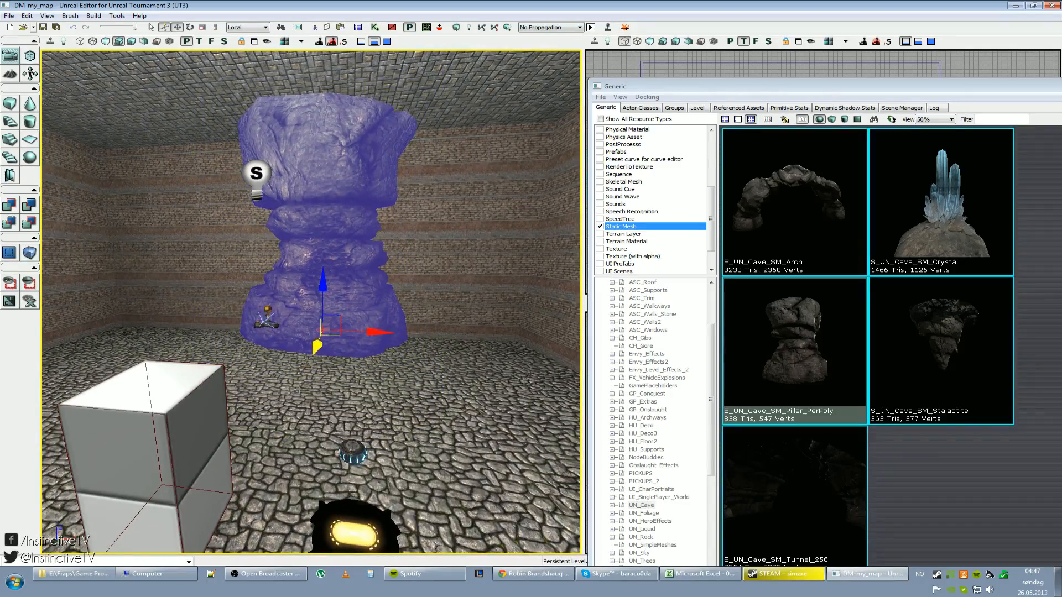
{"action": "left_click_drag", "start_coordinate": [379, 333], "coordinate": [533, 337]}
{"action": "right_click_drag", "start_coordinate": [533, 337], "coordinate": [564, 348]}
Step: Paste a copy of the rock pillar and move it across the room to another corner
{"action": "key", "text": "ctrl+v"}
{"action": "left_click_drag", "start_coordinate": [462, 317], "coordinate": [113, 320]}
{"action": "right_click_drag", "start_coordinate": [482, 329], "coordinate": [387, 331]}
{"action": "left_click_drag", "start_coordinate": [347, 314], "coordinate": [335, 313]}
{"action": "right_click_drag", "start_coordinate": [336, 315], "coordinate": [244, 322]}
{"action": "left_click_drag", "start_coordinate": [453, 287], "coordinate": [170, 311]}
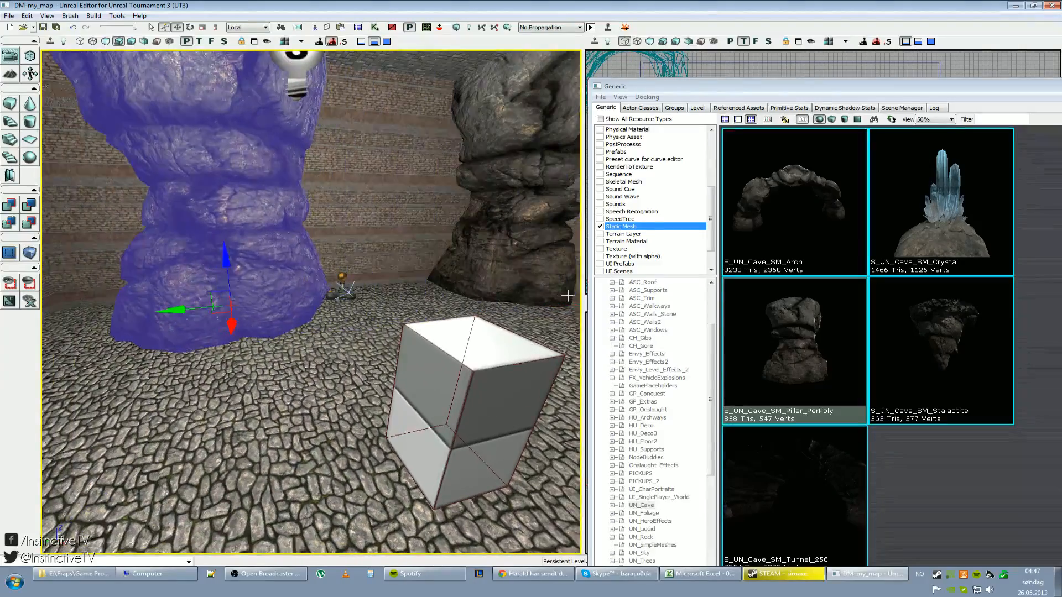
{"action": "right_click_drag", "start_coordinate": [170, 310], "coordinate": [72, 315]}
{"action": "left_click_drag", "start_coordinate": [485, 335], "coordinate": [349, 303]}
{"action": "left_click_drag", "start_coordinate": [343, 310], "coordinate": [296, 434]}
Step: Paste one more copy of the rock pillar and position it near the wall in a free corner
{"action": "key", "text": "ctrl+v"}
{"action": "left_click_drag", "start_coordinate": [434, 346], "coordinate": [386, 344]}
{"action": "right_click_drag", "start_coordinate": [429, 347], "coordinate": [429, 293]}
{"action": "left_click_drag", "start_coordinate": [429, 294], "coordinate": [436, 265]}
{"action": "right_click_drag", "start_coordinate": [436, 266], "coordinate": [435, 299]}
Step: Browse the static mesh packages from GP_Onslaught and ASC_Supports down to VH_Cicada for more decoration
{"action": "left_click", "coordinate": [652, 410]}
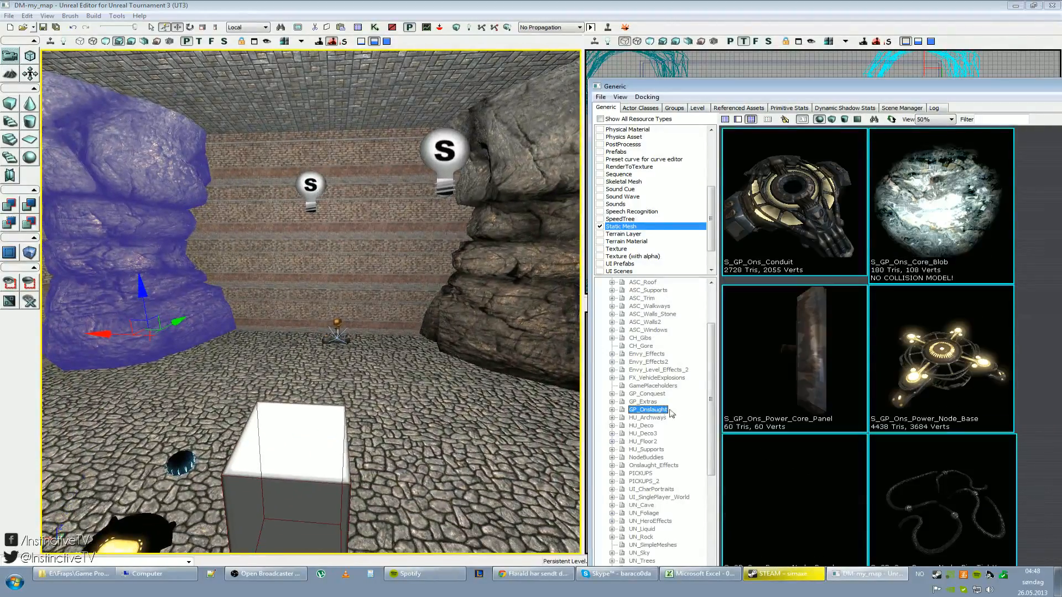
{"action": "left_click", "coordinate": [651, 370]}
{"action": "scroll", "coordinate": [651, 370], "scroll_direction": "up", "scroll_amount": 3}
{"action": "left_click", "coordinate": [638, 364]}
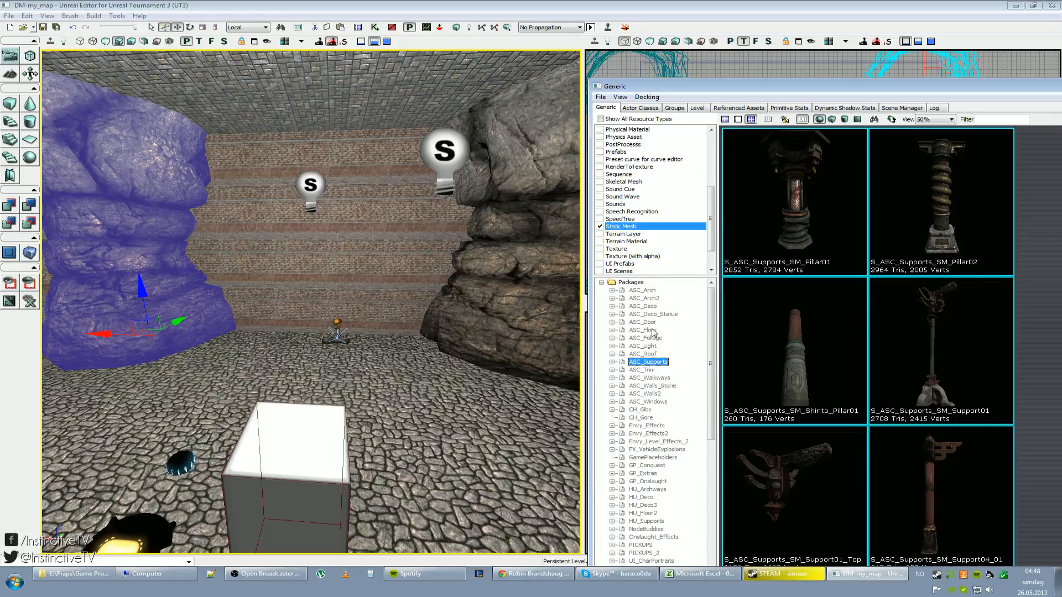
{"action": "scroll", "coordinate": [653, 359], "scroll_direction": "down", "scroll_amount": 6}
{"action": "left_click", "coordinate": [652, 416]}
{"action": "scroll", "coordinate": [658, 414], "scroll_direction": "down", "scroll_amount": 2}
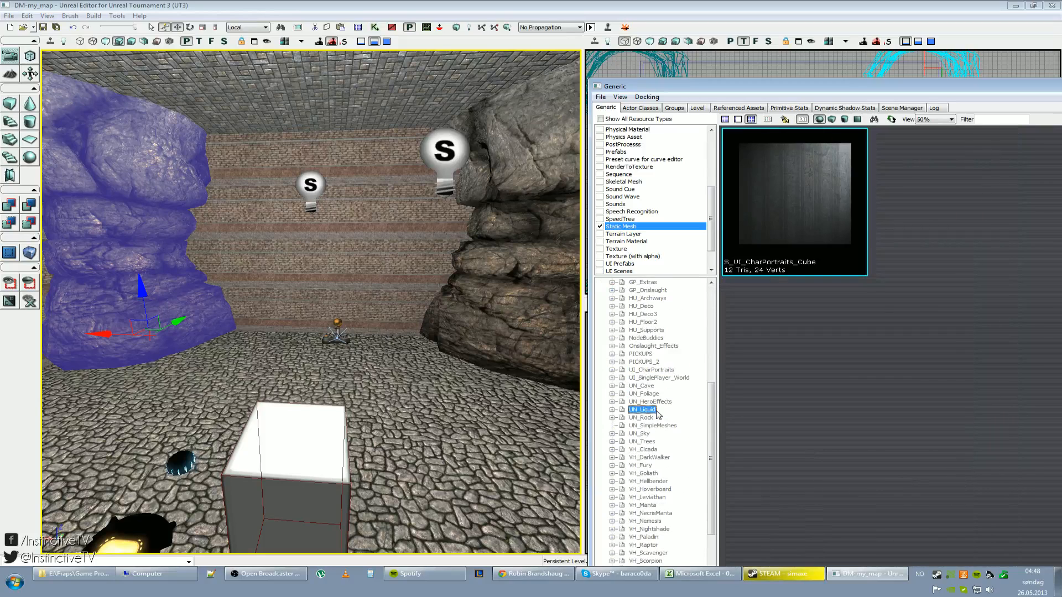
{"action": "key", "text": "Down"}
{"action": "key", "text": "Down"}
{"action": "key", "text": "Down"}
{"action": "key", "text": "Down"}
{"action": "key", "text": "Down"}
{"action": "key", "text": "Down"}
{"action": "key", "text": "Down"}
{"action": "key", "text": "Down"}
{"action": "key", "text": "Down"}
{"action": "key", "text": "Down"}
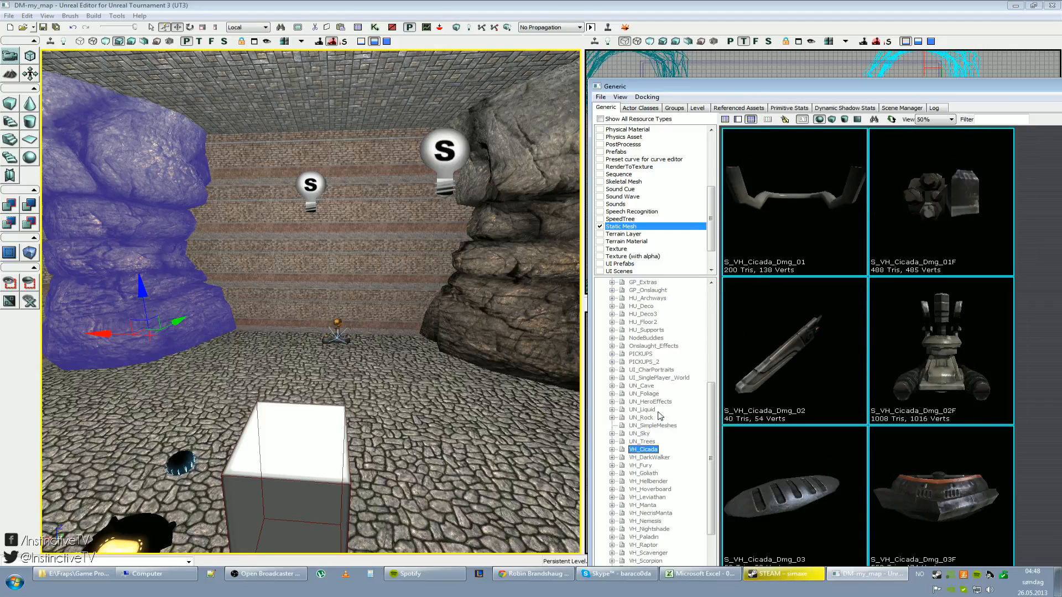
Step: Add the static mesh S_VH_Cicada_Dmg_02F to the floor between the rock pillars
{"action": "left_click", "coordinate": [932, 351]}
{"action": "right_click_drag", "start_coordinate": [334, 333], "coordinate": [311, 347]}
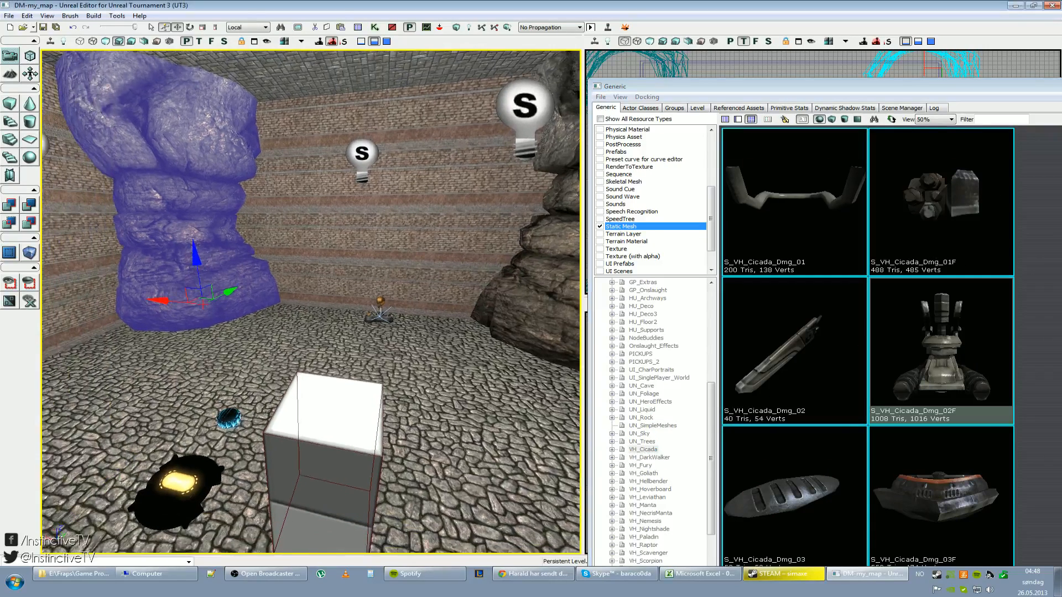
{"action": "right_click", "coordinate": [315, 321]}
{"action": "mouse_move", "coordinate": [408, 475]}
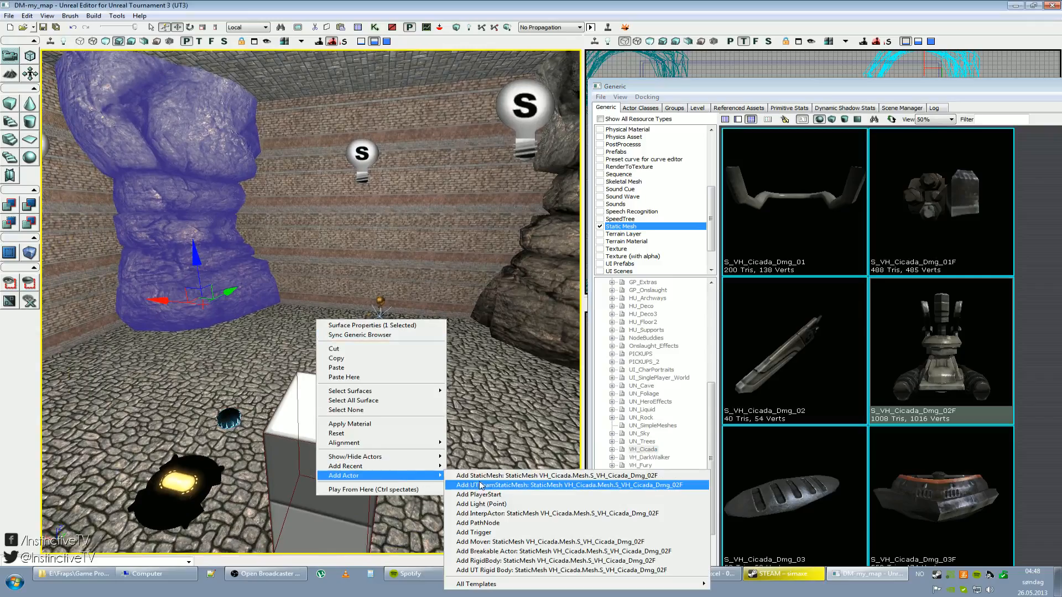
{"action": "left_click", "coordinate": [487, 474]}
{"action": "right_click_drag", "start_coordinate": [418, 355], "coordinate": [407, 339]}
{"action": "scroll", "coordinate": [418, 355], "scroll_direction": "up", "scroll_amount": 5}
{"action": "scroll", "coordinate": [418, 355], "scroll_direction": "down", "scroll_amount": 5}
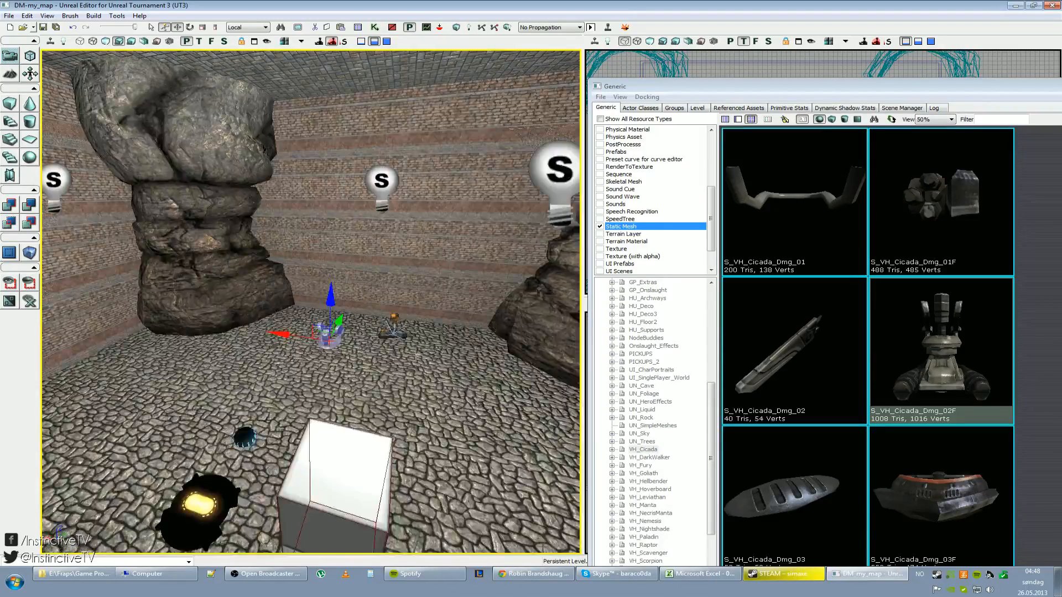
Step: Add the wheel mesh S_VH_Hellbender_Dmg_01F from the VH_Hellbender package to the open floor
{"action": "left_click", "coordinate": [651, 482]}
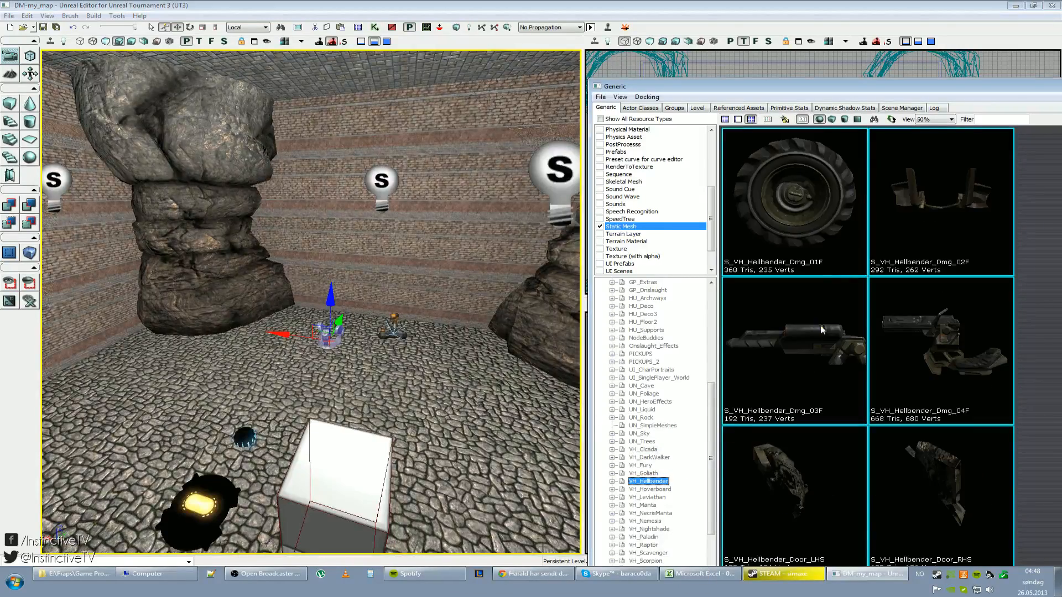
{"action": "left_click", "coordinate": [792, 250]}
{"action": "right_click_drag", "start_coordinate": [425, 296], "coordinate": [487, 321]}
{"action": "right_click", "coordinate": [257, 325]}
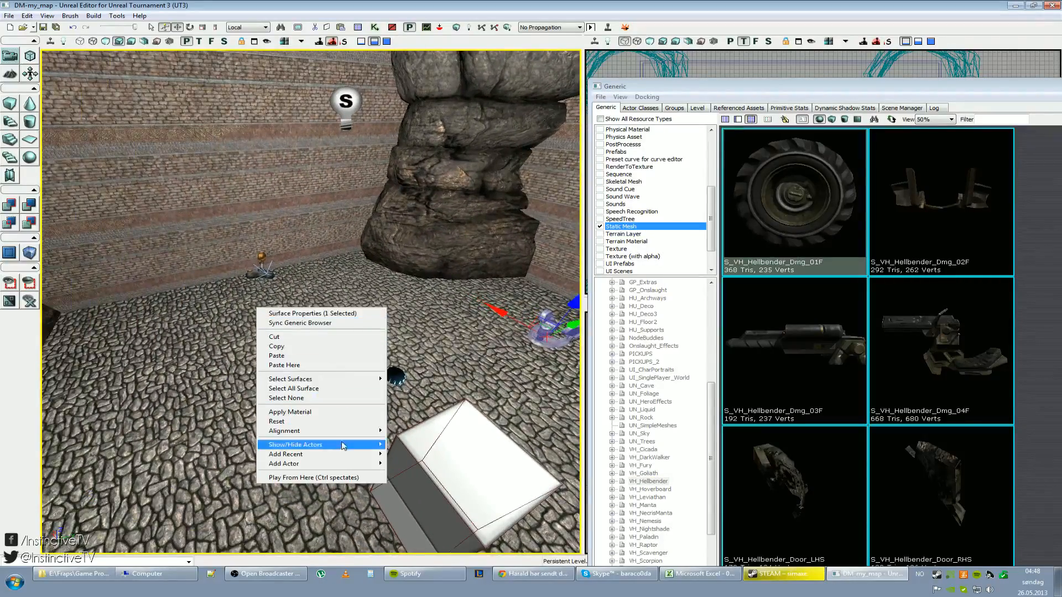
{"action": "mouse_move", "coordinate": [352, 467]}
{"action": "left_click", "coordinate": [410, 460]}
{"action": "right_click_drag", "start_coordinate": [405, 342], "coordinate": [354, 342]}
Step: Move the wheel across the floor near a rock pillar, then rotate it and adjust its height
{"action": "left_click_drag", "start_coordinate": [398, 324], "coordinate": [289, 324]}
{"action": "mouse_move", "coordinate": [227, 284]}
{"action": "left_mouse_down"}
{"action": "mouse_move", "coordinate": [223, 270]}
{"action": "mouse_move", "coordinate": [230, 304]}
{"action": "left_mouse_up"}
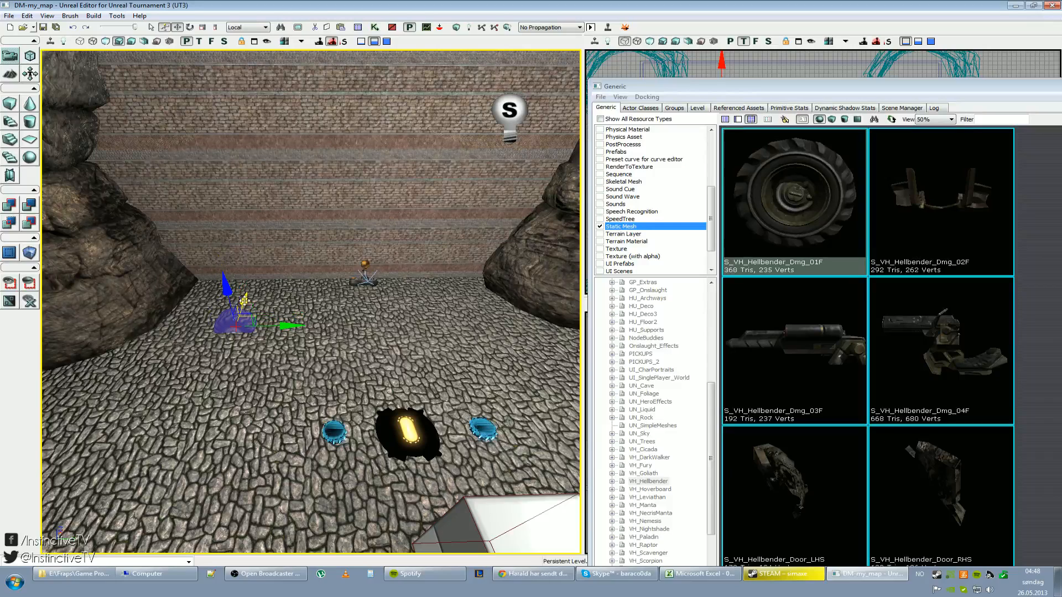
{"action": "key", "text": "space"}
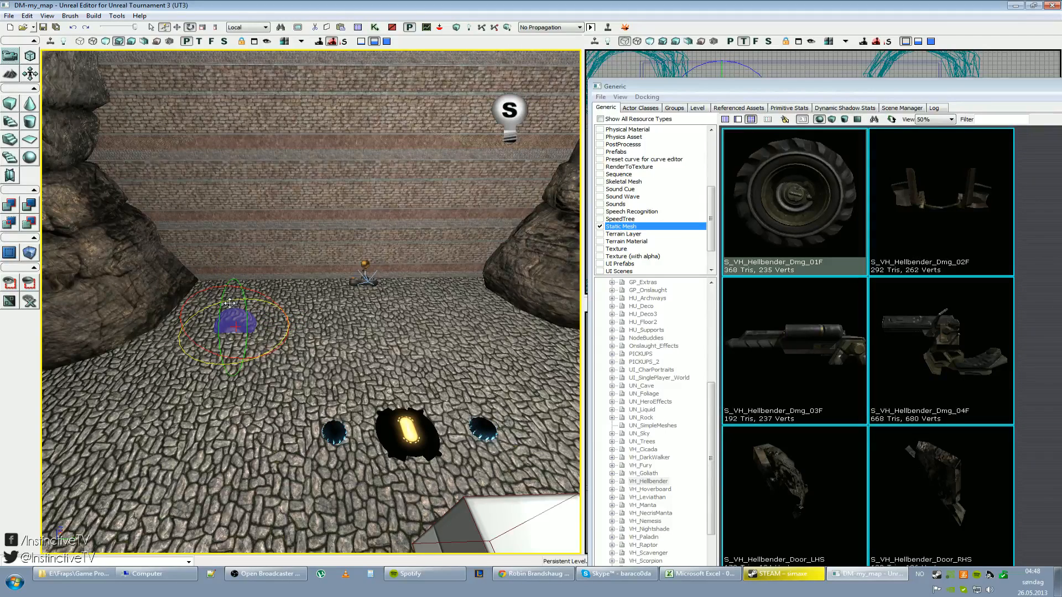
{"action": "mouse_move", "coordinate": [222, 302]}
{"action": "left_mouse_down"}
{"action": "mouse_move", "coordinate": [266, 303]}
{"action": "mouse_move", "coordinate": [244, 303]}
{"action": "left_mouse_up"}
{"action": "right_click_drag", "start_coordinate": [243, 302], "coordinate": [397, 338]}
{"action": "mouse_move", "coordinate": [327, 313]}
{"action": "left_mouse_down"}
{"action": "mouse_move", "coordinate": [299, 335]}
{"action": "mouse_move", "coordinate": [318, 331]}
{"action": "left_mouse_up"}
{"action": "mouse_move", "coordinate": [339, 294]}
{"action": "left_mouse_down"}
{"action": "mouse_move", "coordinate": [340, 238]}
{"action": "mouse_move", "coordinate": [338, 305]}
{"action": "left_mouse_up"}
{"action": "key", "text": "w"}
{"action": "key", "text": "w"}
{"action": "key", "text": "space"}
{"action": "key", "text": "space"}
{"action": "key", "text": "space"}
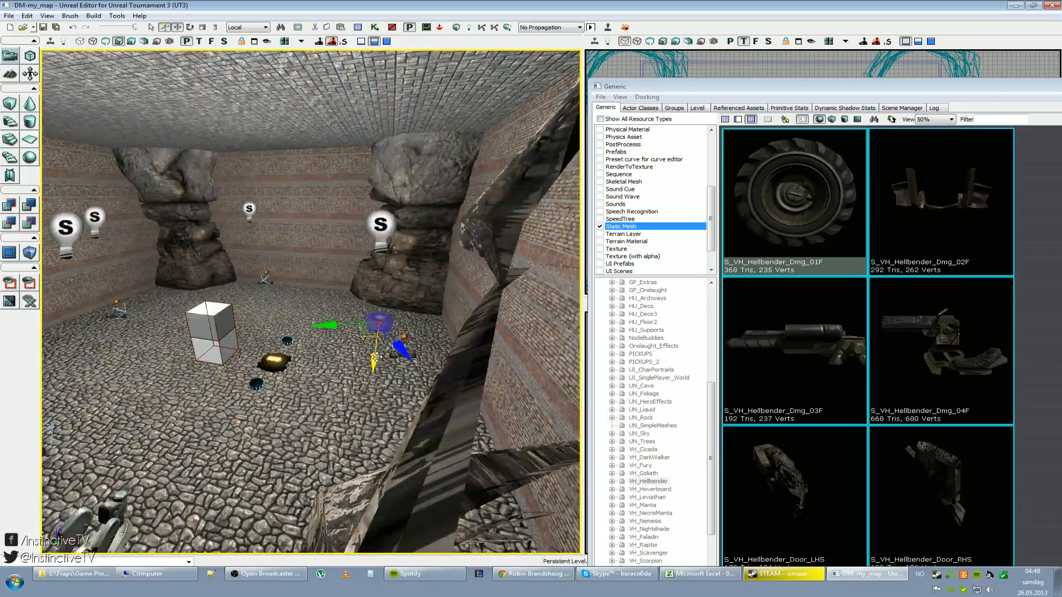
Step: Add the static mesh S_VH_Hellbender_Fender_Rear_RHS to the floor beside the central block
{"action": "scroll", "coordinate": [792, 479], "scroll_direction": "down", "scroll_amount": 8}
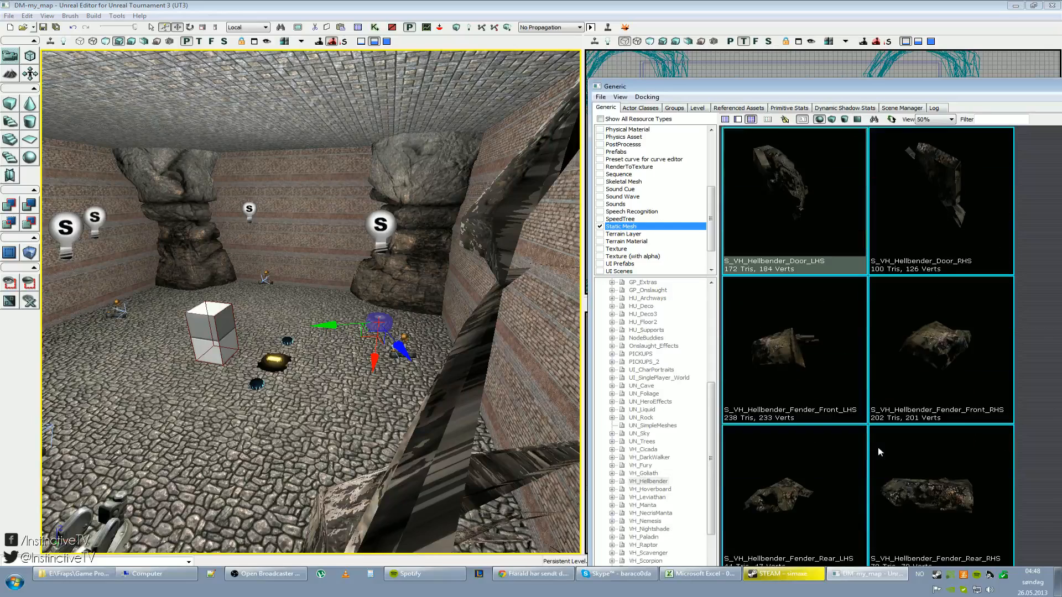
{"action": "left_click", "coordinate": [947, 381]}
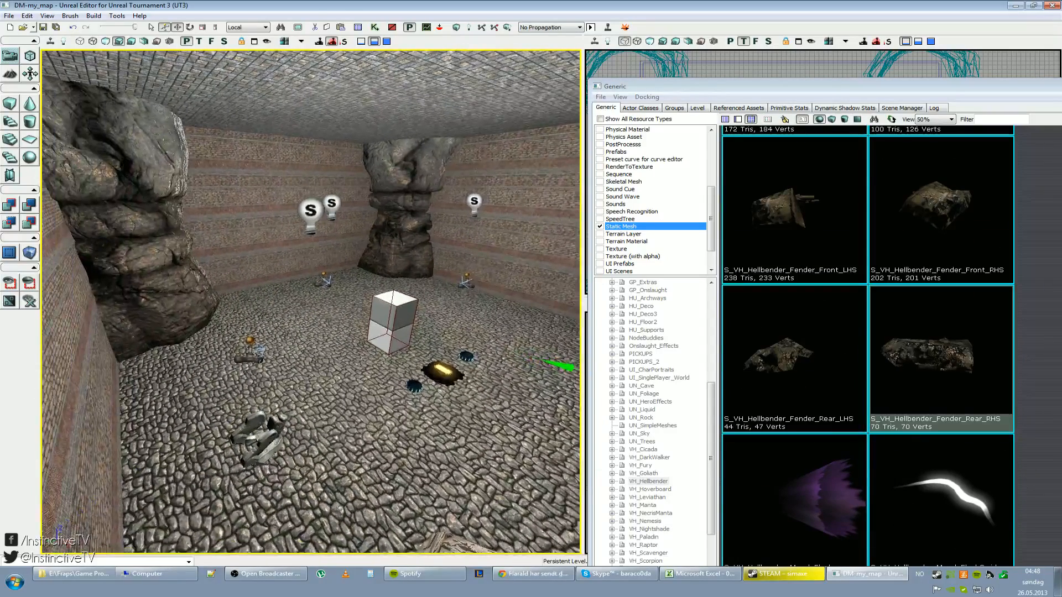
{"action": "right_click", "coordinate": [359, 349]}
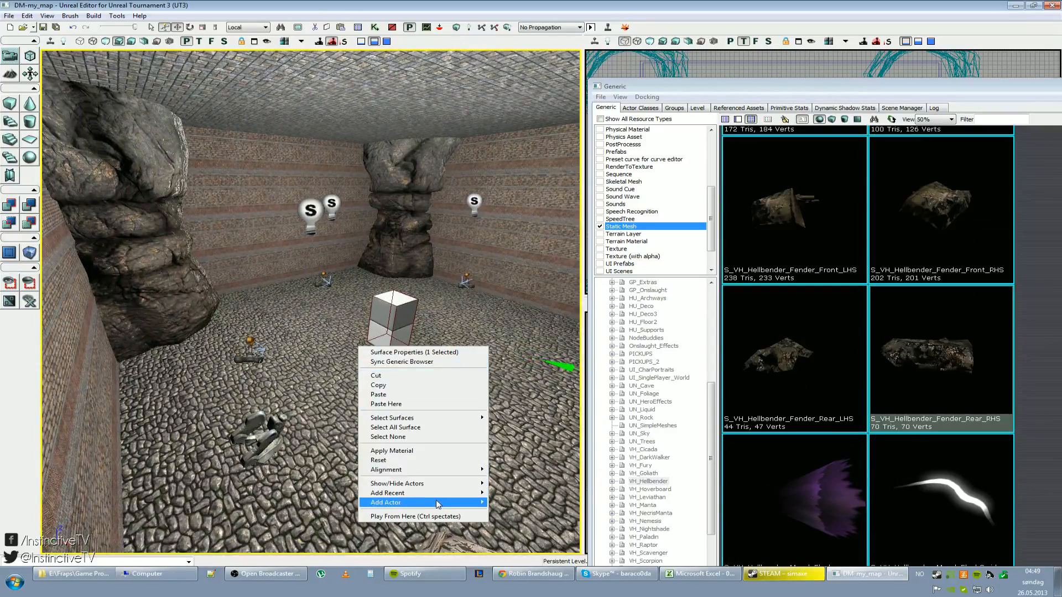
{"action": "mouse_move", "coordinate": [437, 503]}
{"action": "left_click", "coordinate": [565, 396]}
{"action": "mouse_move", "coordinate": [476, 394]}
{"action": "right_mouse_down"}
{"action": "mouse_move", "coordinate": [489, 426]}
{"action": "mouse_move", "coordinate": [483, 454]}
{"action": "mouse_move", "coordinate": [477, 394]}
{"action": "right_mouse_up"}
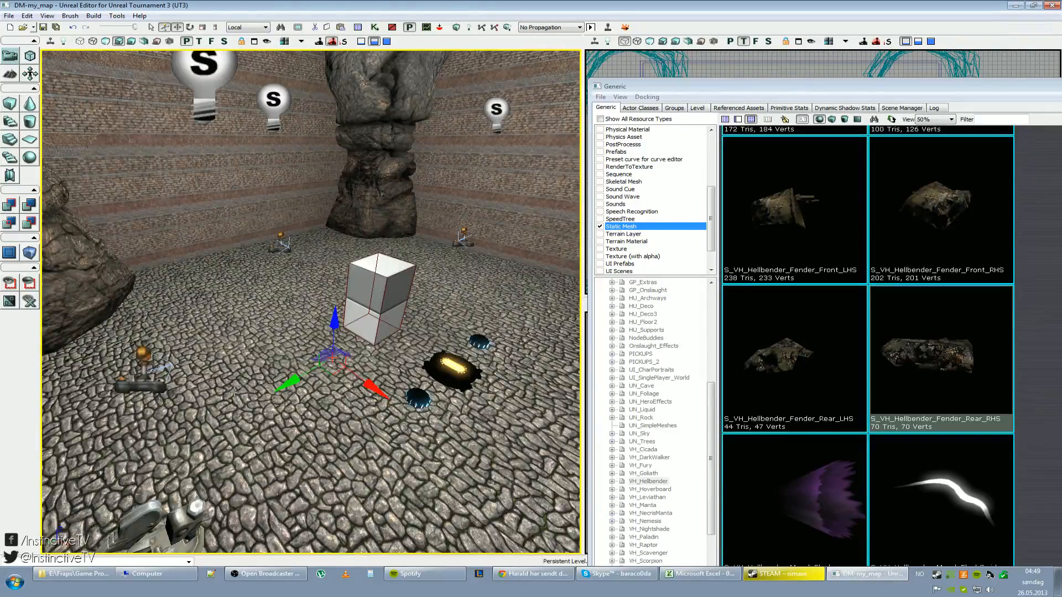
Step: Move the Hellbender rear fender across the floor away from the central block, and close the Generic browser
{"action": "left_click_drag", "start_coordinate": [336, 329], "coordinate": [248, 280]}
{"action": "left_click_drag", "start_coordinate": [951, 87], "coordinate": [696, 87]}
{"action": "left_click", "coordinate": [897, 86]}
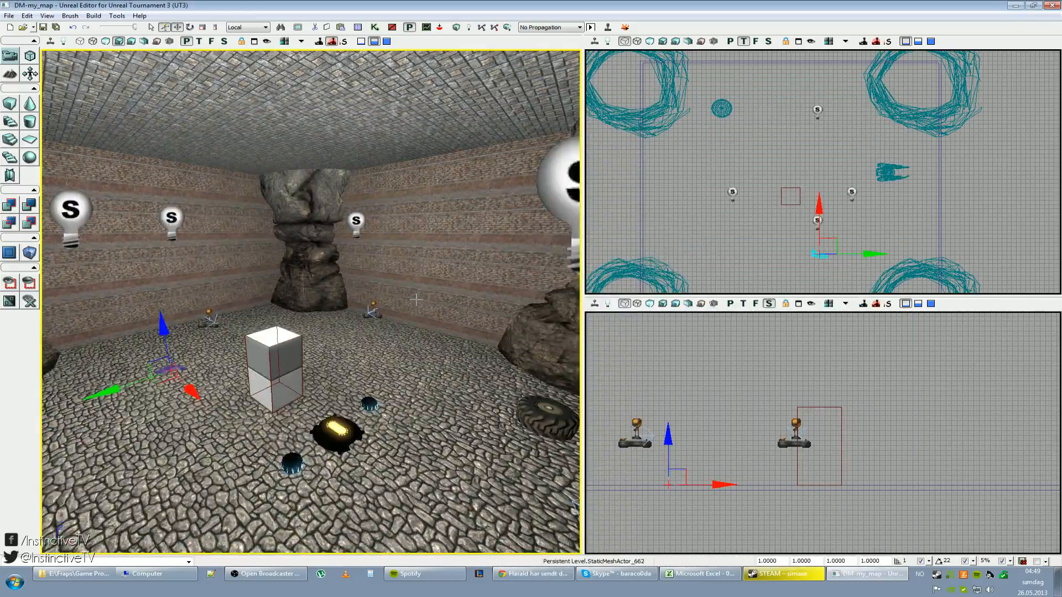
Step: Build the entire level and dismiss the Map Check report
{"action": "mouse_move", "coordinate": [435, 334]}
{"action": "right_mouse_down"}
{"action": "mouse_move", "coordinate": [492, 396]}
{"action": "mouse_move", "coordinate": [367, 373]}
{"action": "mouse_move", "coordinate": [441, 339]}
{"action": "right_mouse_up"}
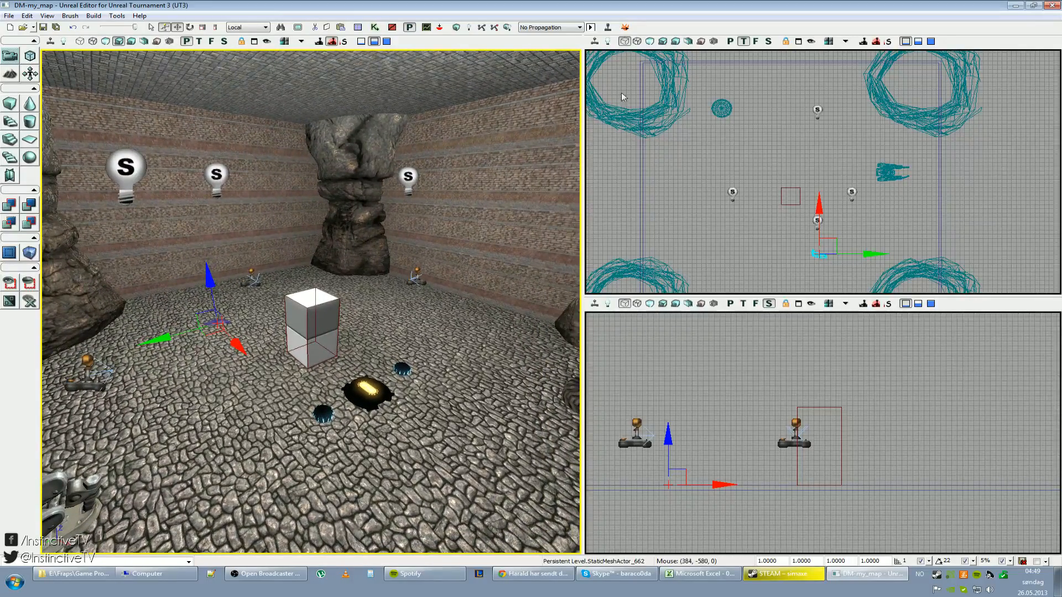
{"action": "left_click", "coordinate": [507, 27]}
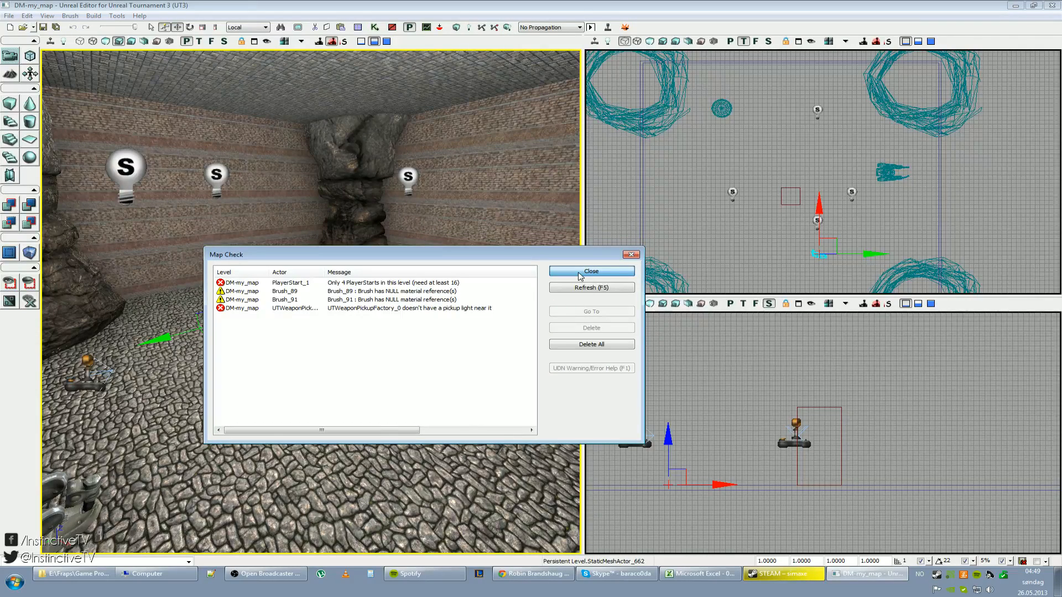
{"action": "left_click", "coordinate": [580, 273]}
Step: Playtest the map in the editor, walking around the room to inspect the wheel, wreckage, pickups, block and rock pillars
{"action": "left_click", "coordinate": [609, 28]}
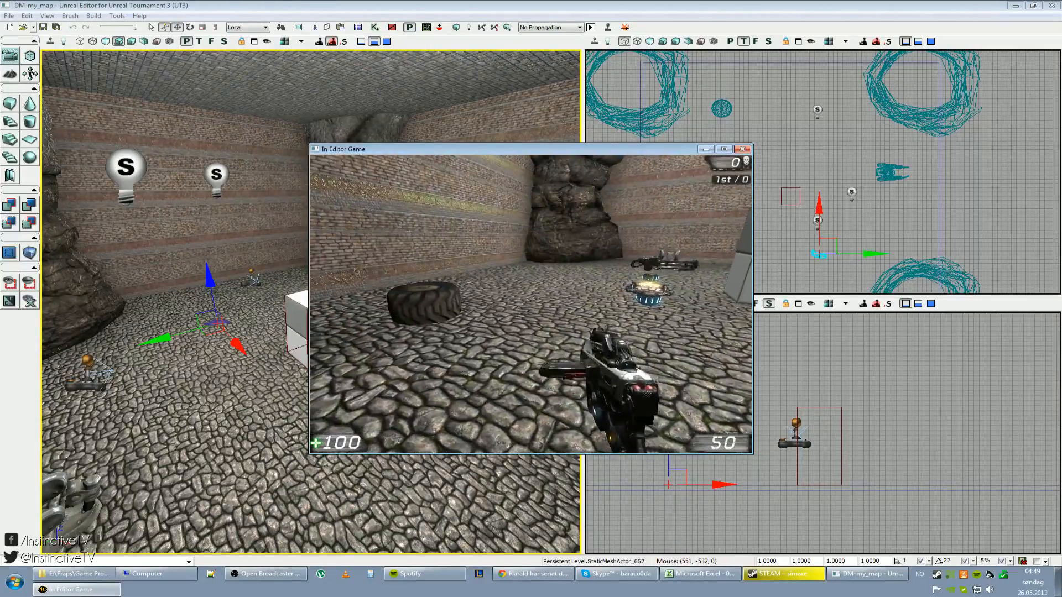
{"action": "key", "text": "s"}
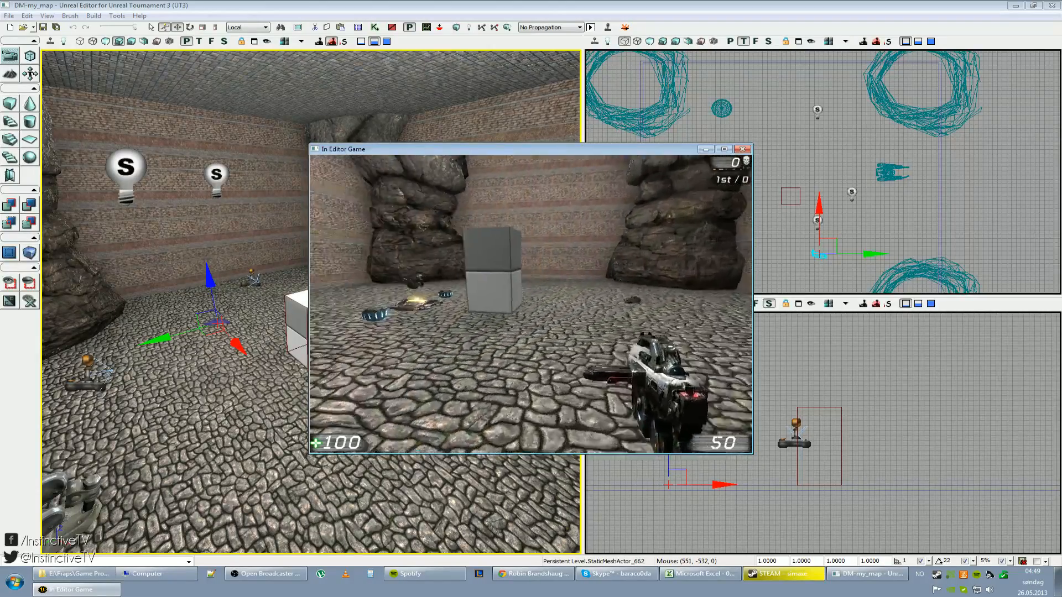
{"action": "key", "text": "s"}
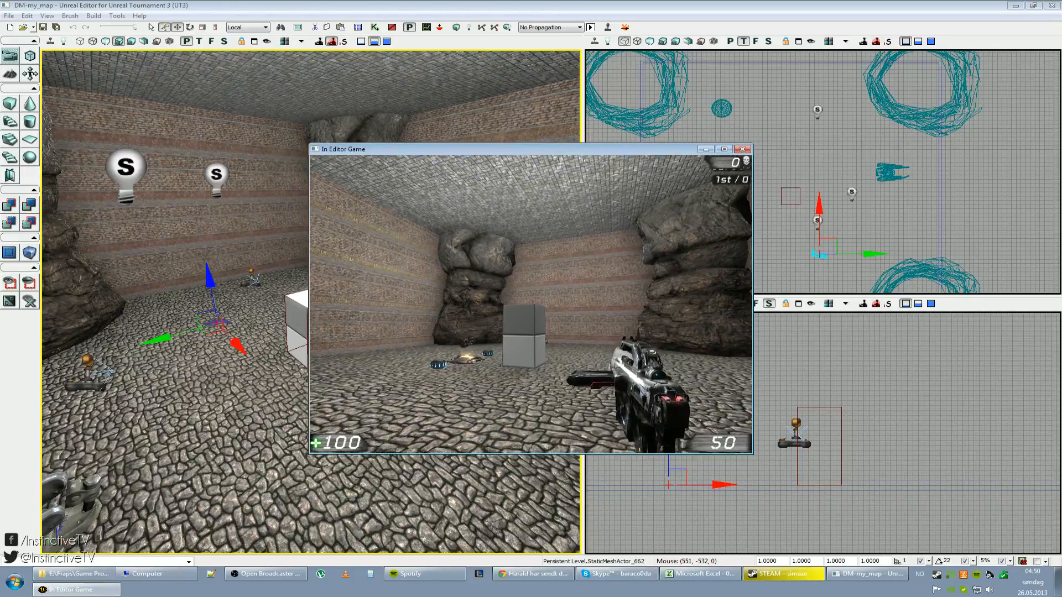
{"action": "key", "text": "d"}
{"action": "key", "text": "s"}
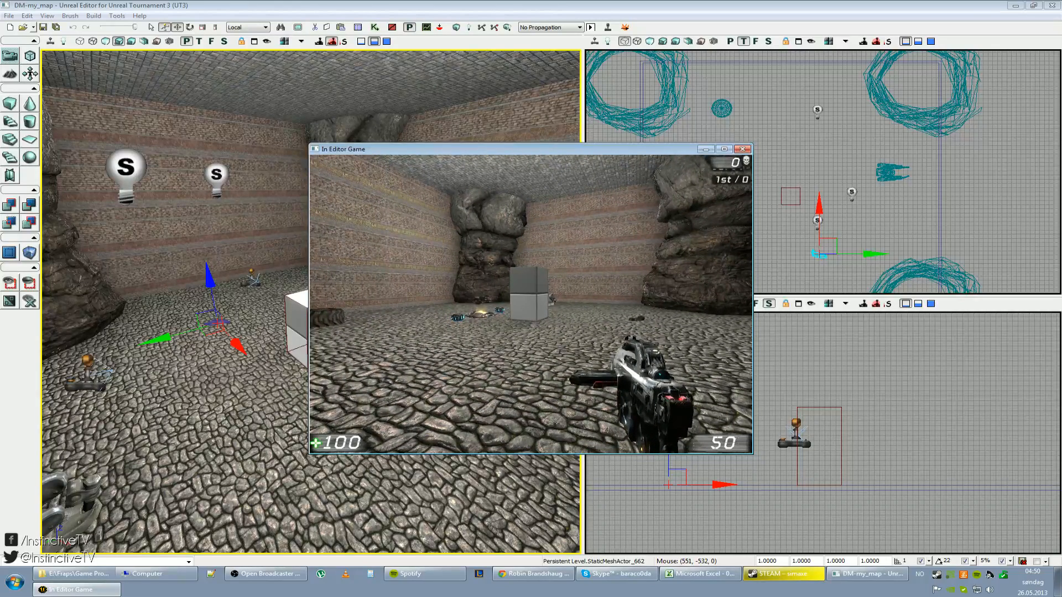